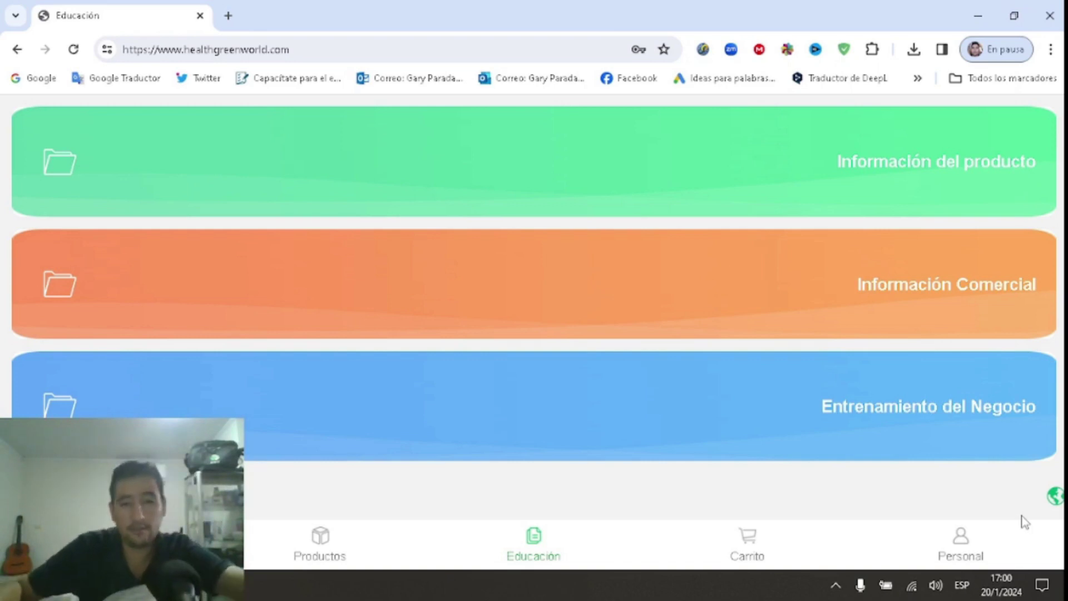
# Step: Minimize Chrome, OBS Studio and the Videos folder to reveal the desktop
pyautogui.click(978, 15)
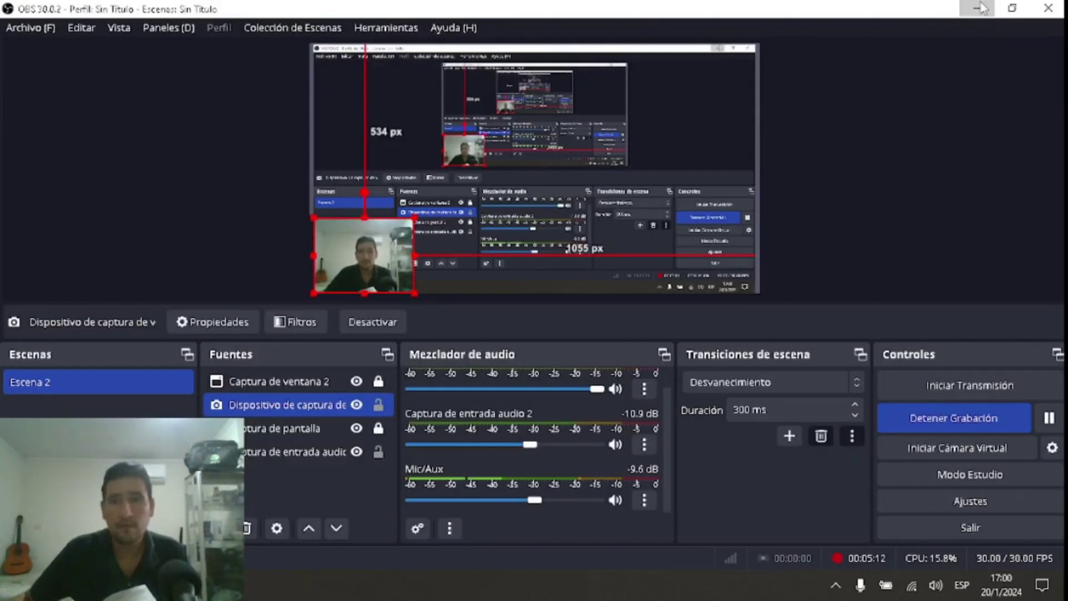
pyautogui.click(977, 8)
pyautogui.click(977, 9)
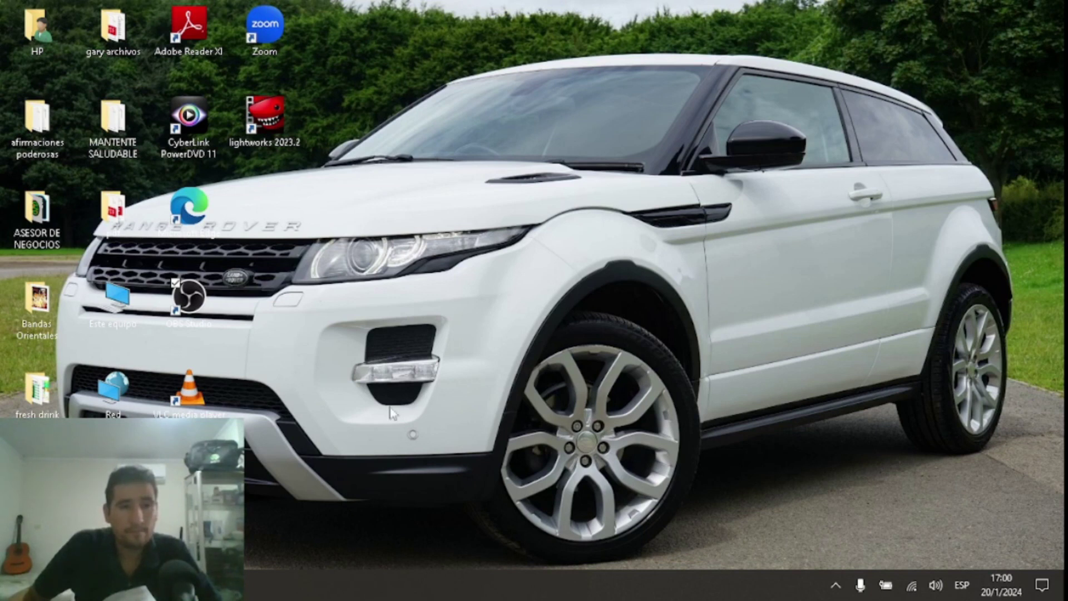
# Step: Open Este equipo, then open Unidad USB (E:) in a new window
pyautogui.doubleClick(114, 308)
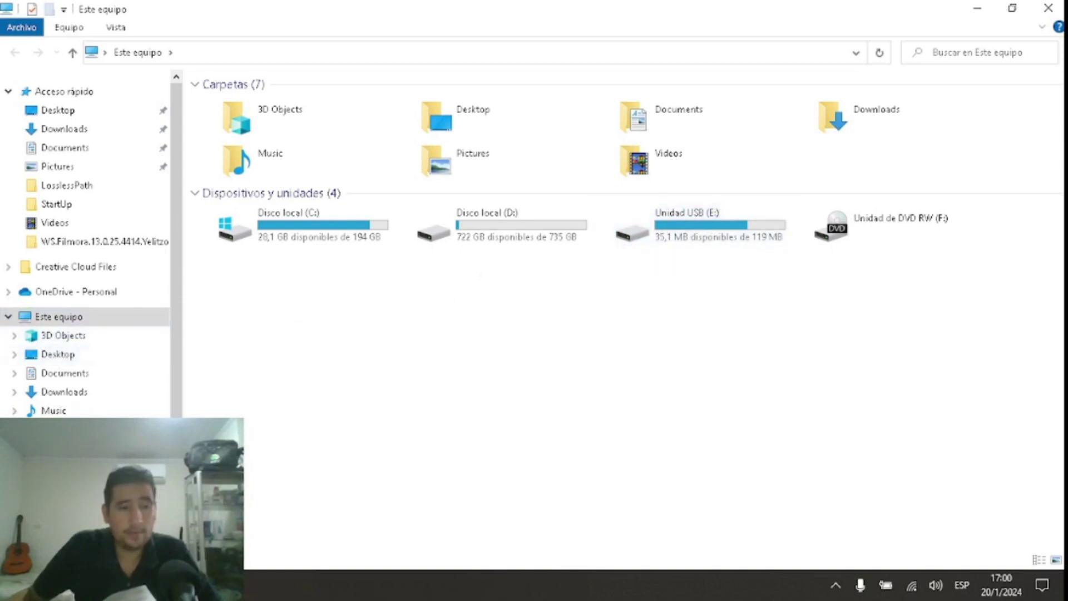
pyautogui.rightClick(17, 503)
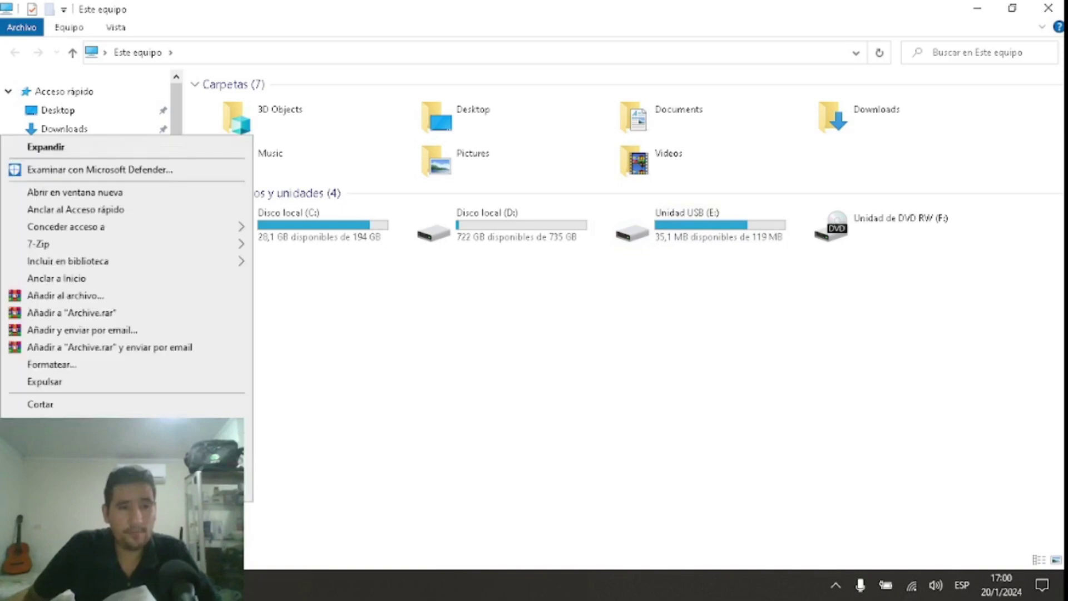
pyautogui.click(370, 400)
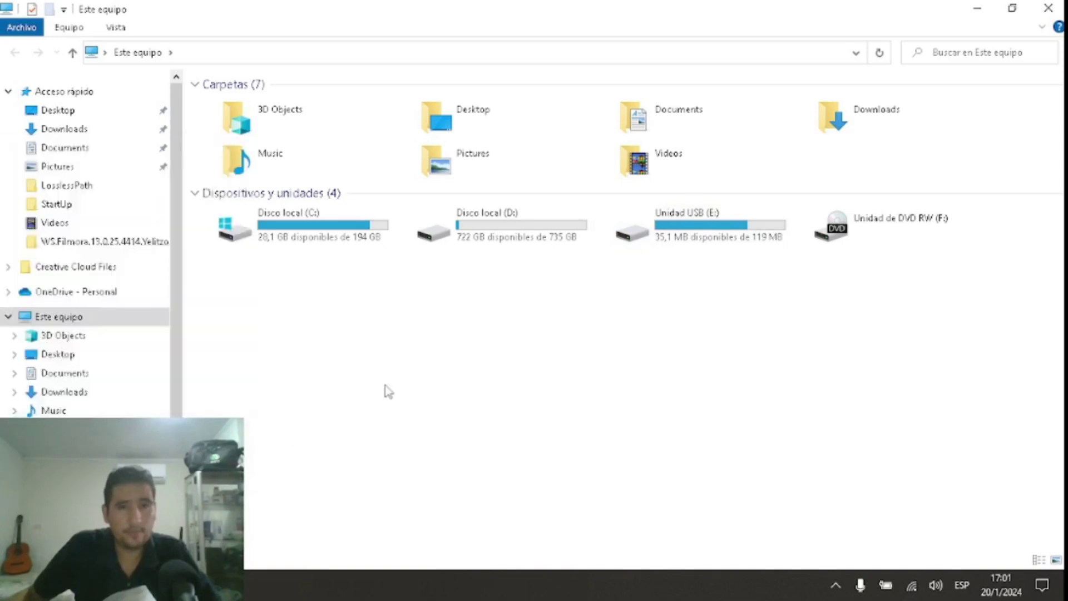
pyautogui.rightClick(683, 229)
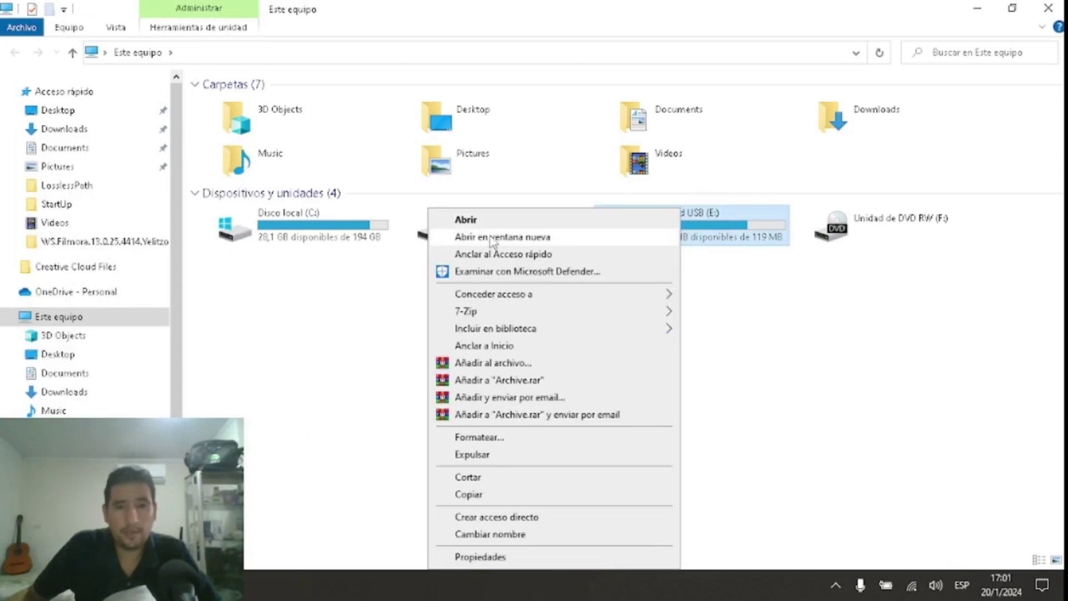
pyautogui.click(491, 239)
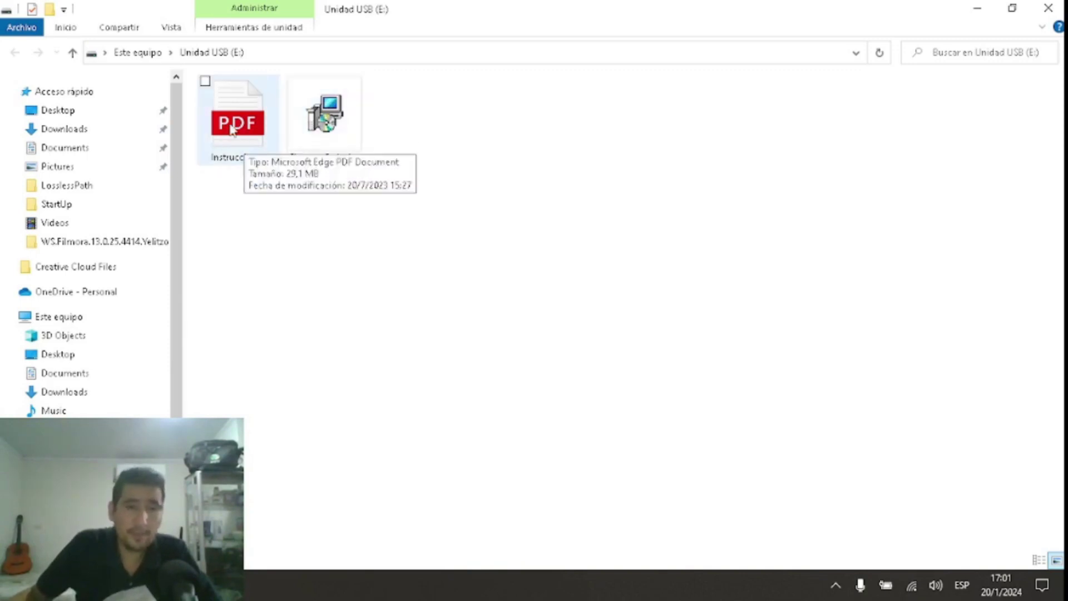
# Step: Read Instrucciones.pdf down to the page 4 Instalación steps, then return to the USB folder
pyautogui.doubleClick(236, 128)
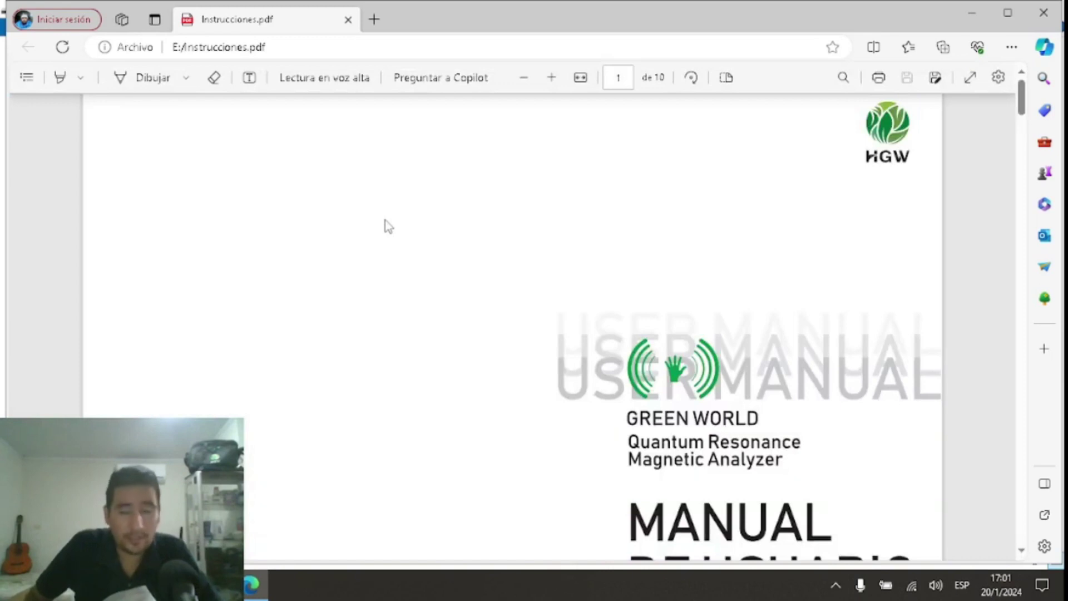
pyautogui.scroll(-5, 388, 226)
pyautogui.scroll(-15, 389, 226)
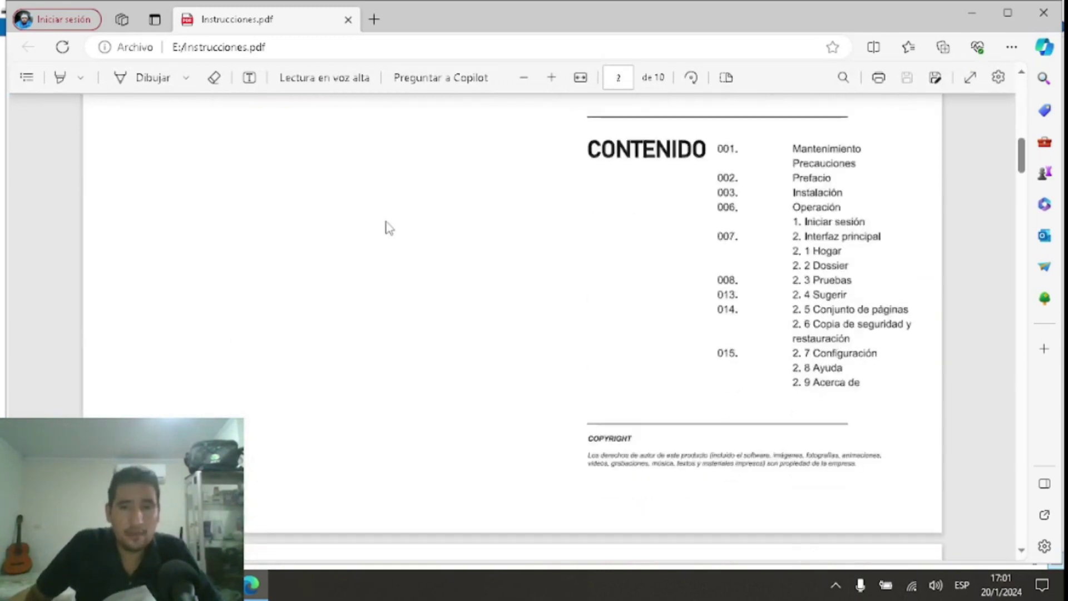
pyautogui.scroll(-2, 385, 226)
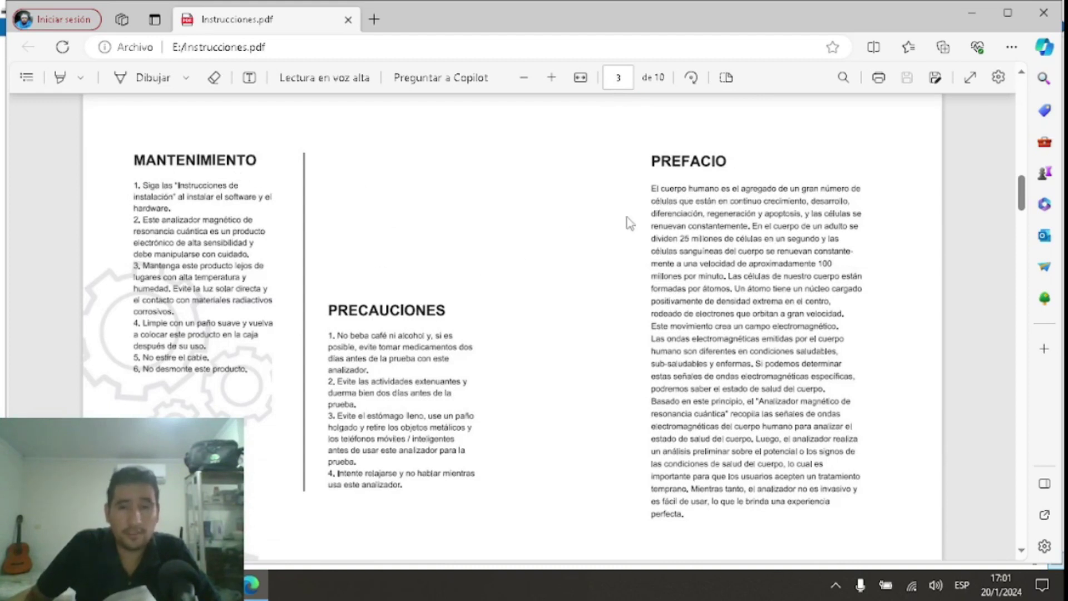
pyautogui.scroll(-8, 629, 223)
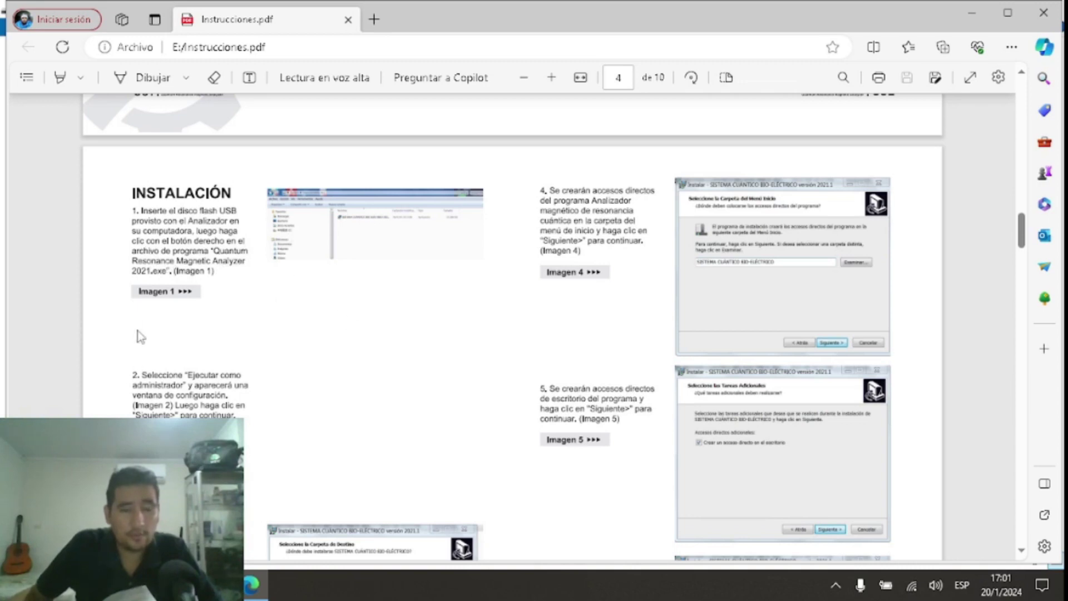
pyautogui.scroll(-1, 141, 337)
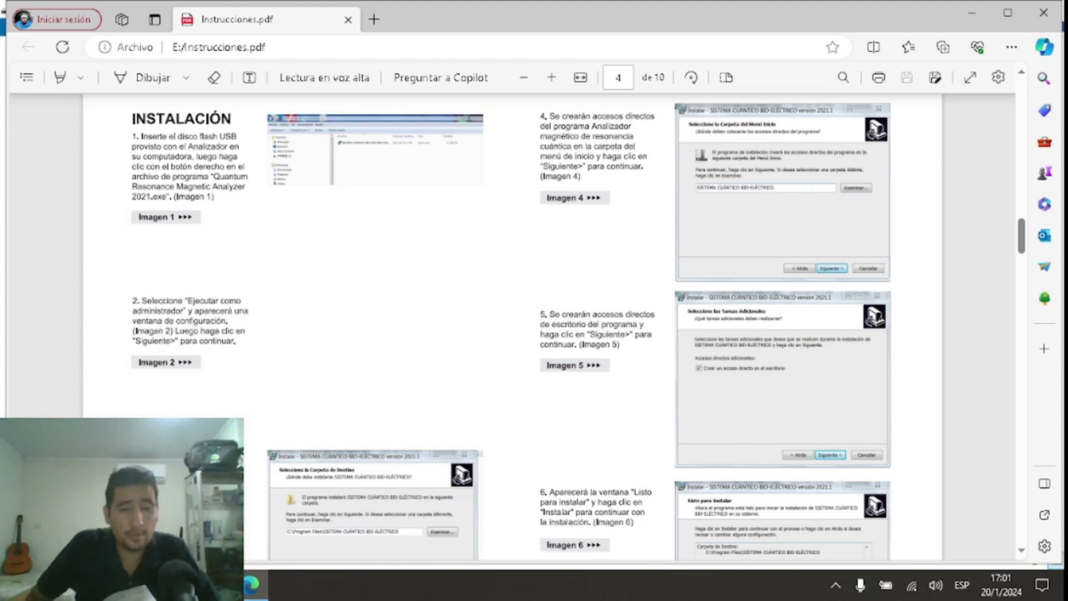
pyautogui.moveTo(222, 585)
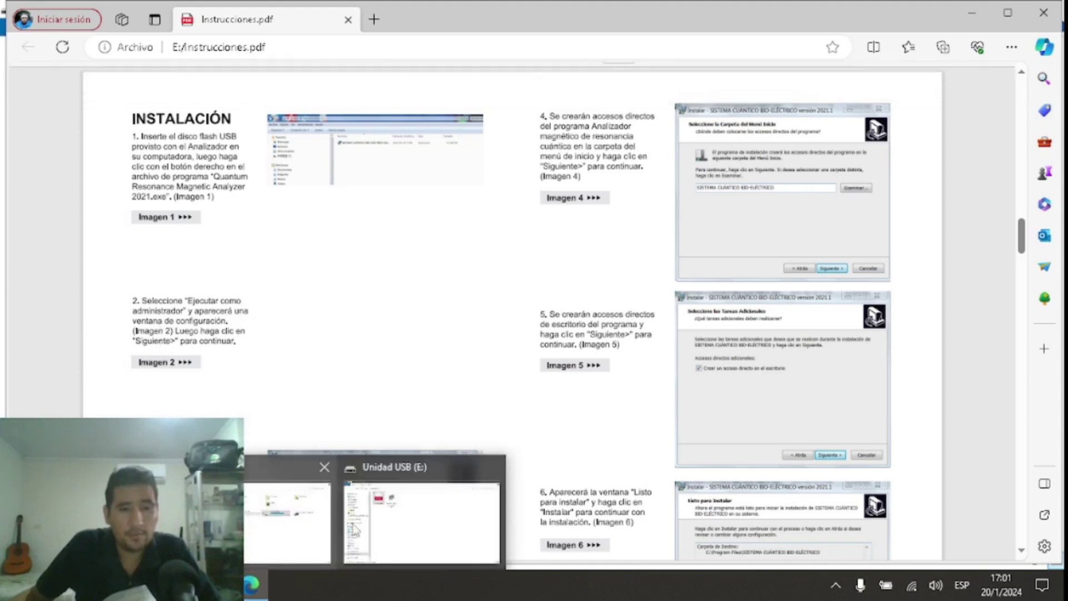
pyautogui.click(392, 526)
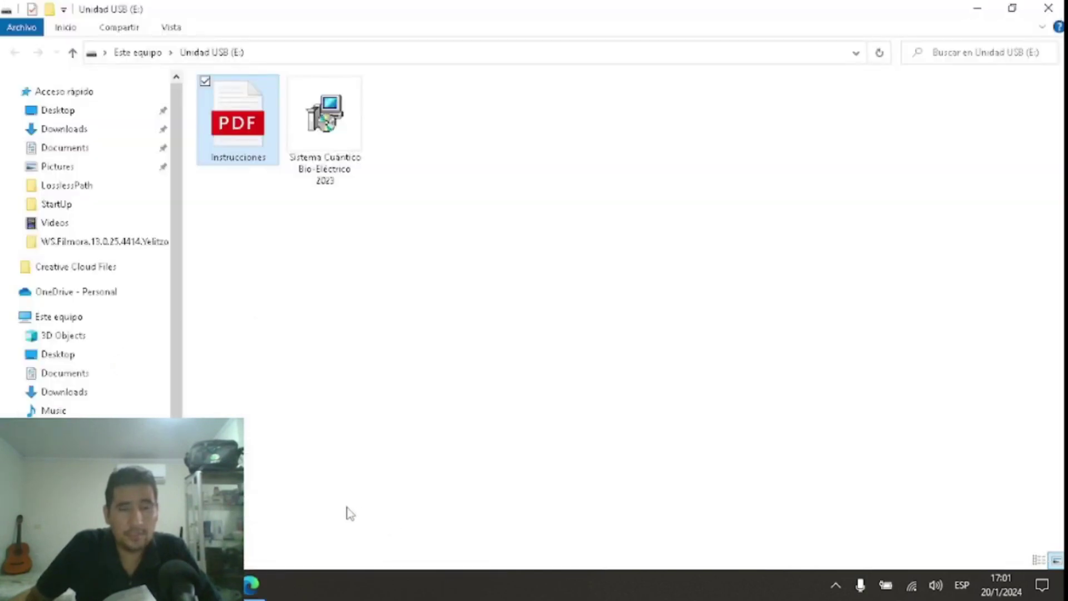
# Step: Run the Sistema Cuántico Bio-Eléctrico 2023 installer as administrator and approve the UAC prompt
pyautogui.click(345, 122)
pyautogui.rightClick(316, 114)
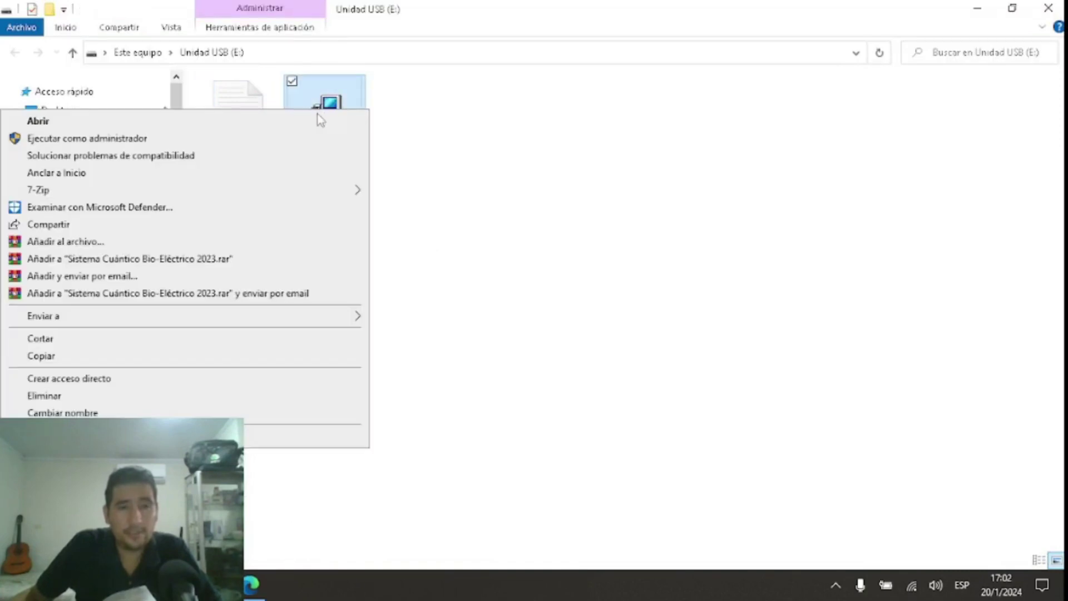
pyautogui.click(161, 141)
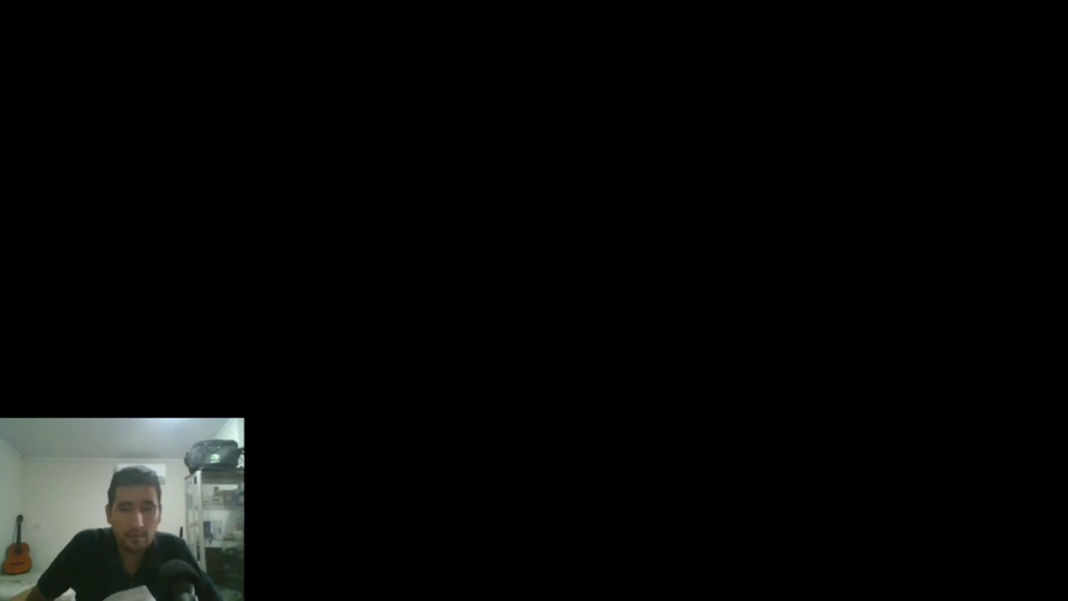
pyautogui.click(470, 408)
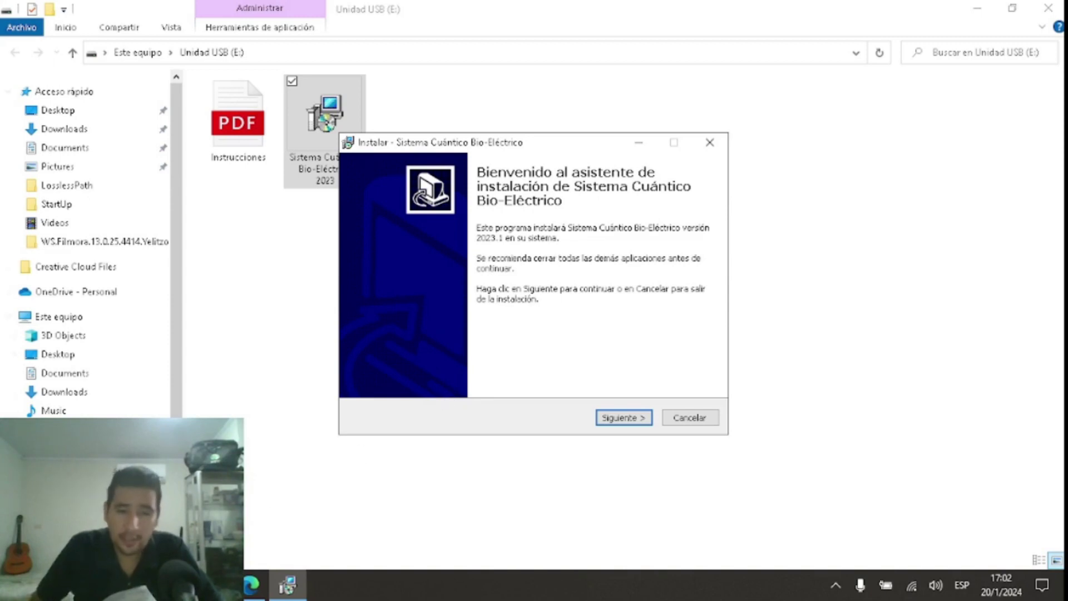
# Step: Check the PDF manual, then move the installer past its welcome page
pyautogui.click(252, 584)
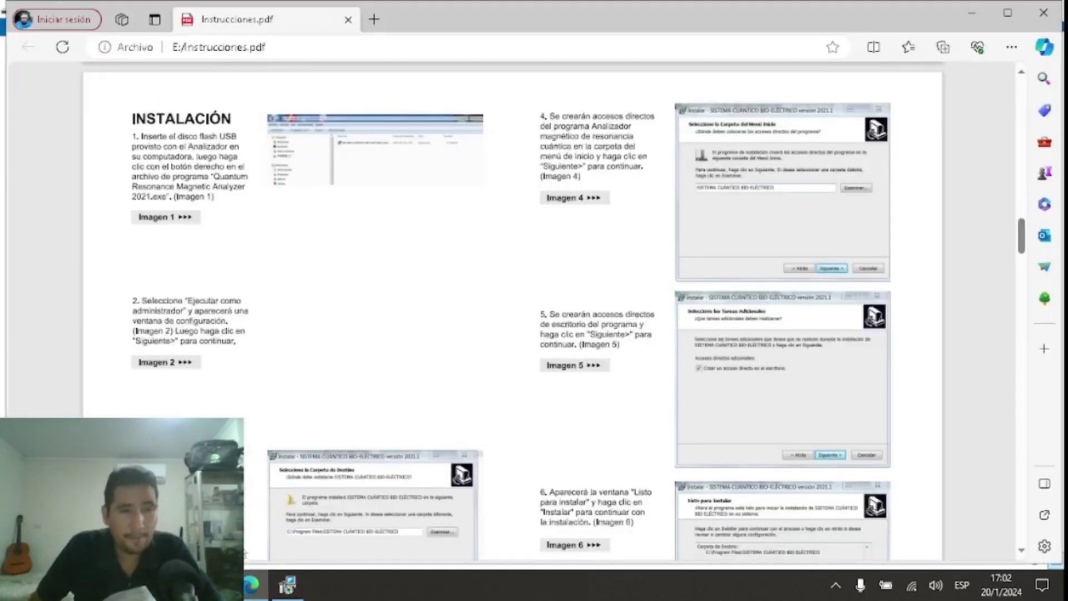
pyautogui.scroll(-3, 167, 395)
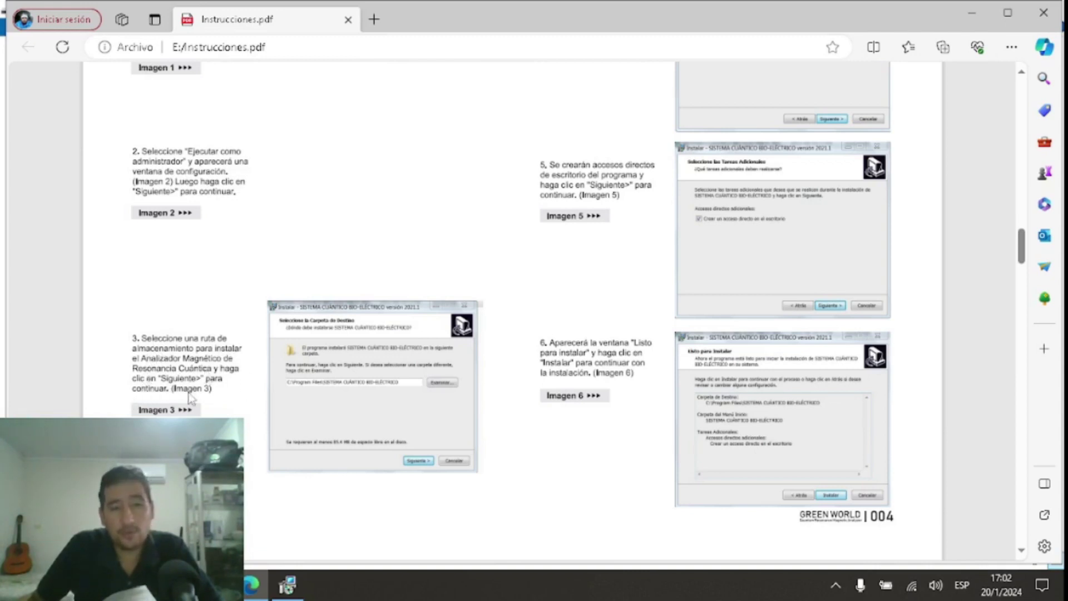
pyautogui.click(296, 590)
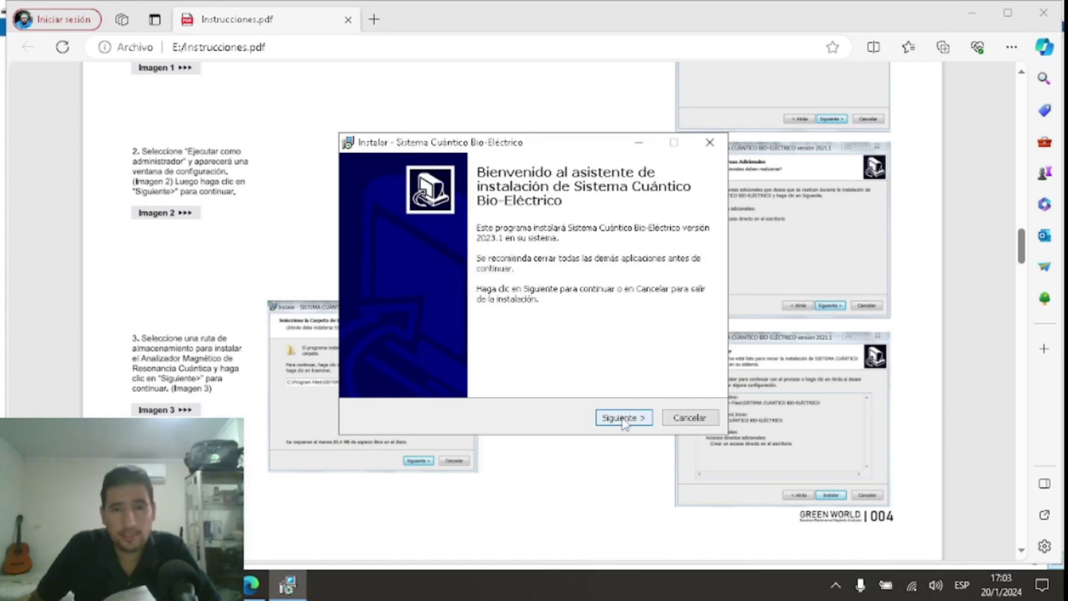
pyautogui.click(621, 418)
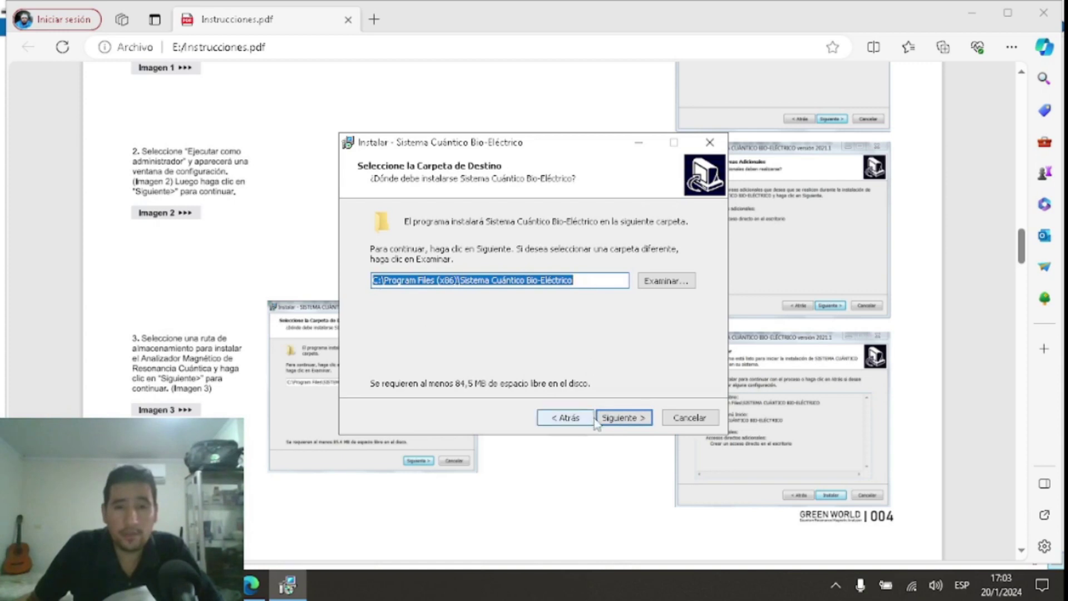
# Step: Accept the default C:\Program Files (x86) folder, Start Menu folder and desktop icon option
pyautogui.click(623, 418)
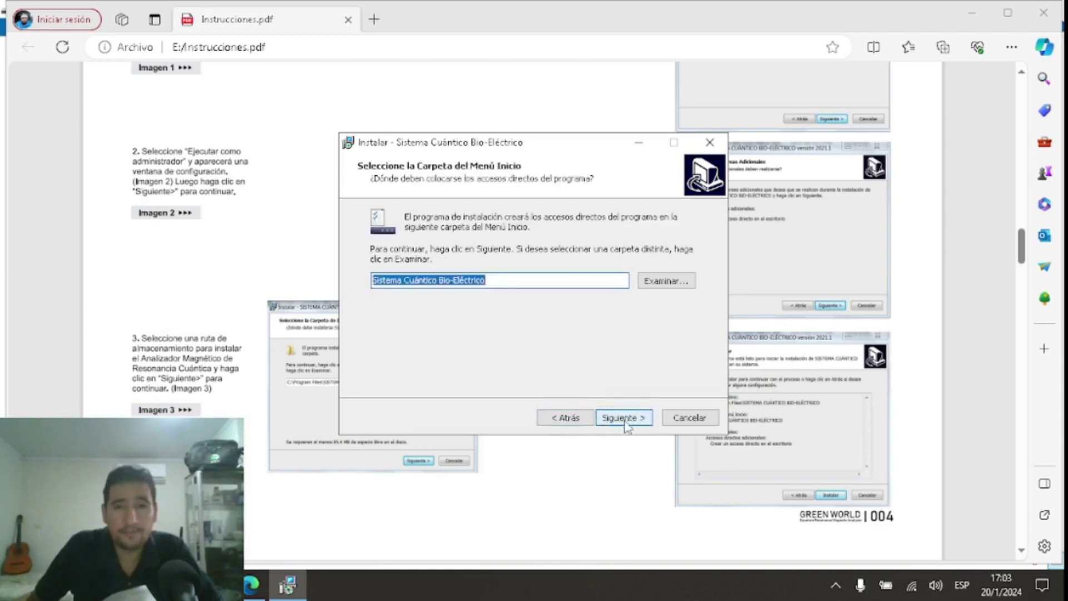
pyautogui.scroll(1, 262, 251)
pyautogui.scroll(1, 262, 252)
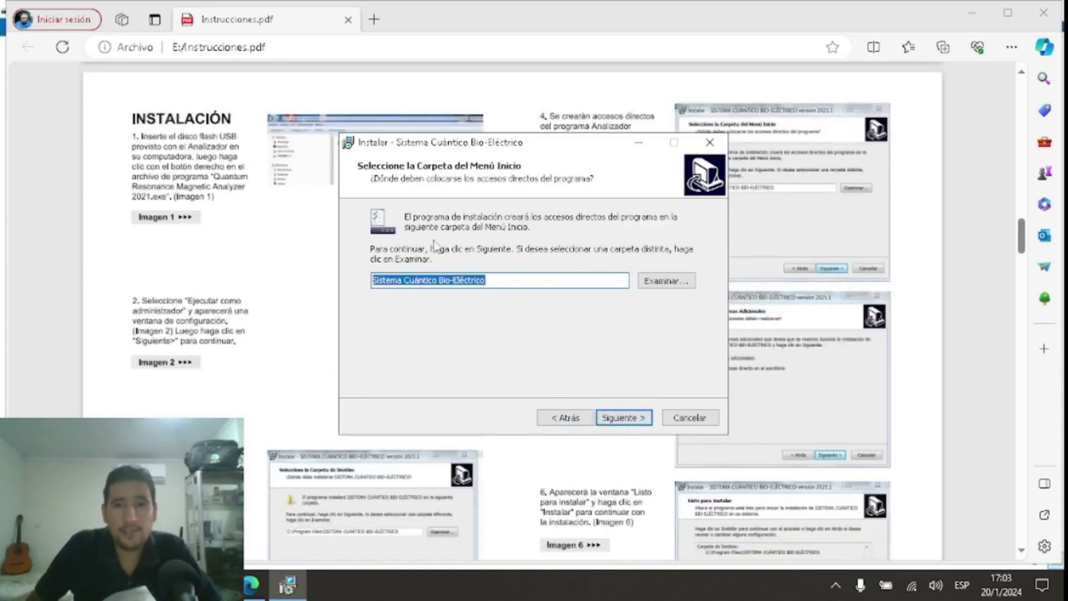
pyautogui.moveTo(573, 144); pyautogui.dragTo(318, 138)
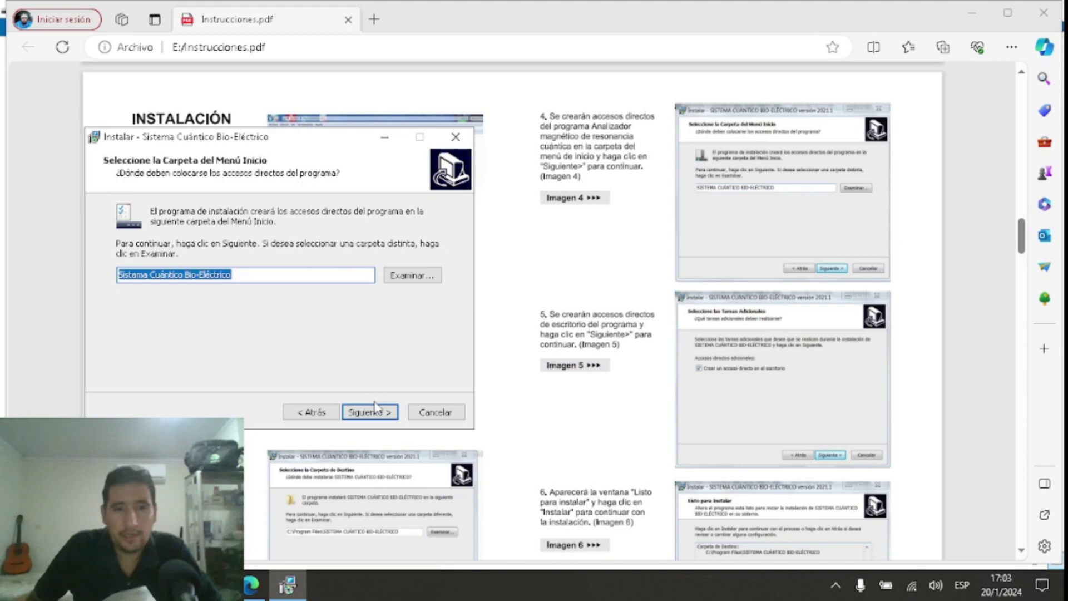
pyautogui.click(359, 417)
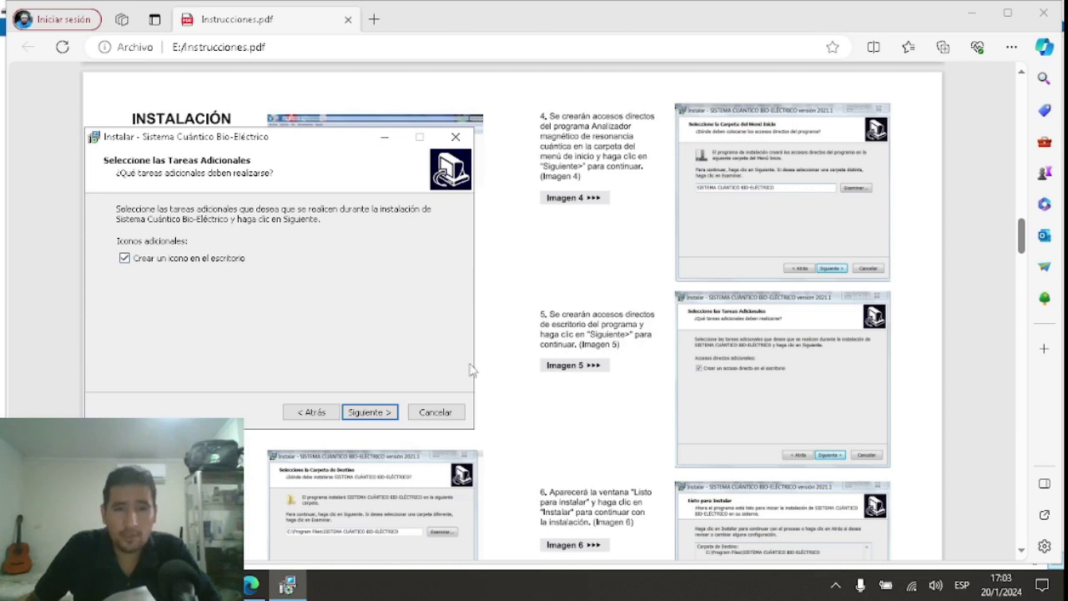
pyautogui.click(370, 416)
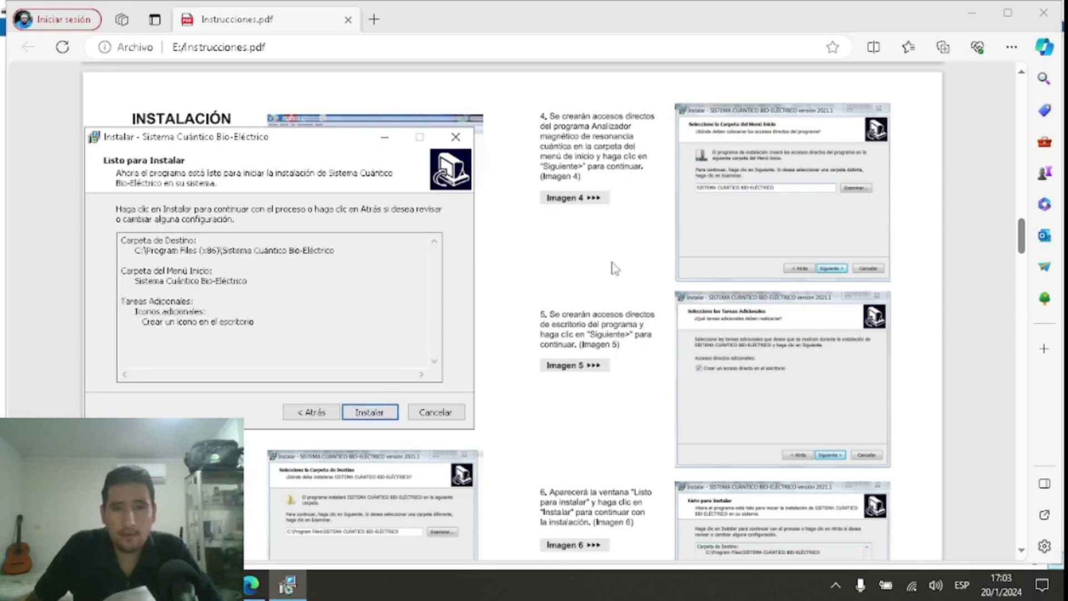
pyautogui.scroll(-1, 610, 271)
pyautogui.scroll(-1, 610, 271)
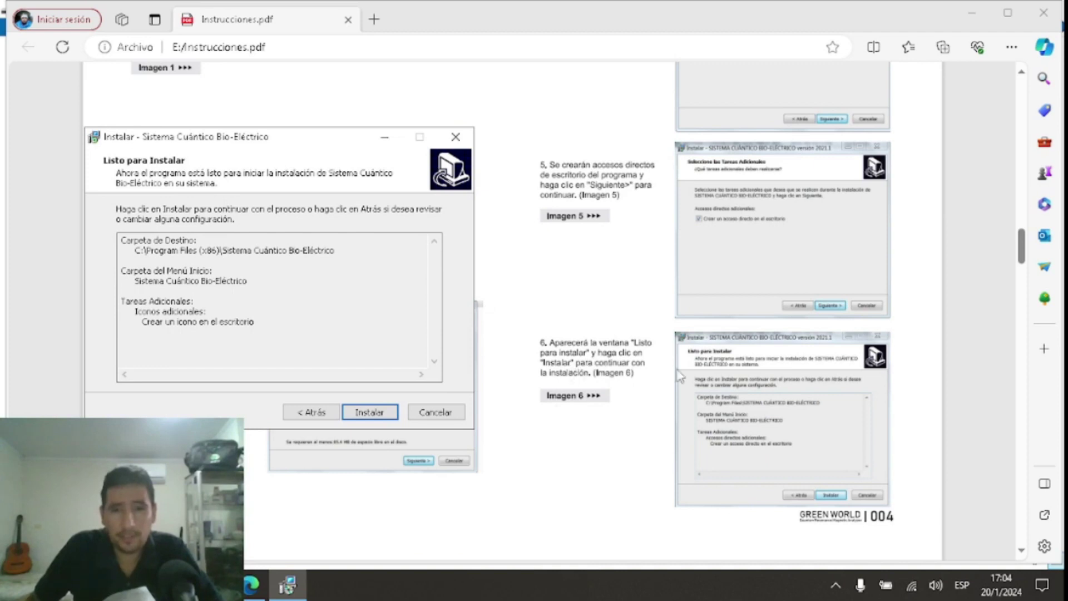
# Step: Start the installation and move the installer window up and right while it runs
pyautogui.click(377, 412)
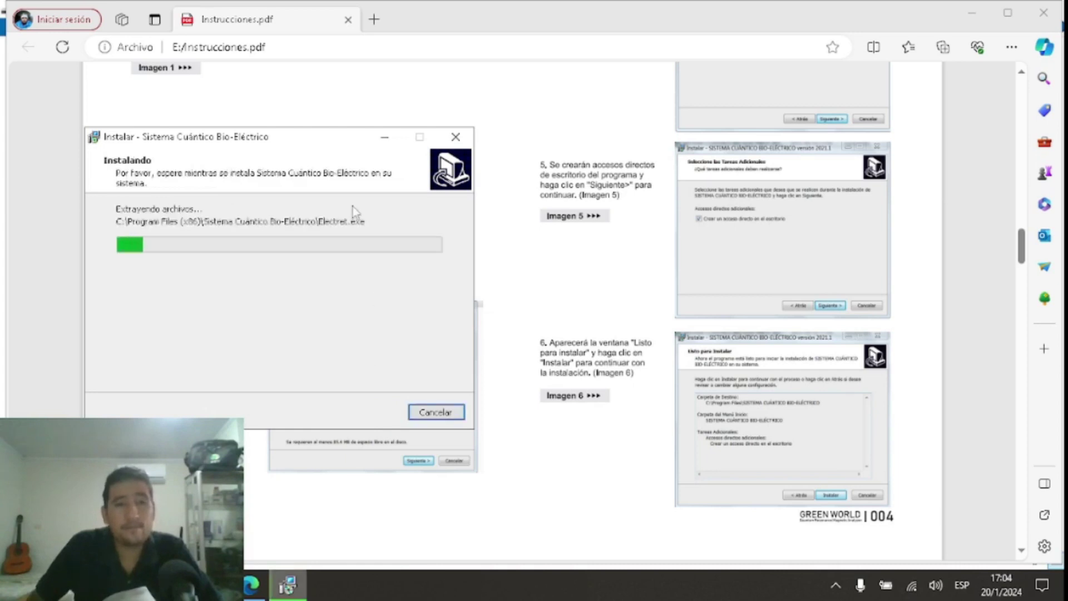
pyautogui.moveTo(303, 139); pyautogui.dragTo(552, 97)
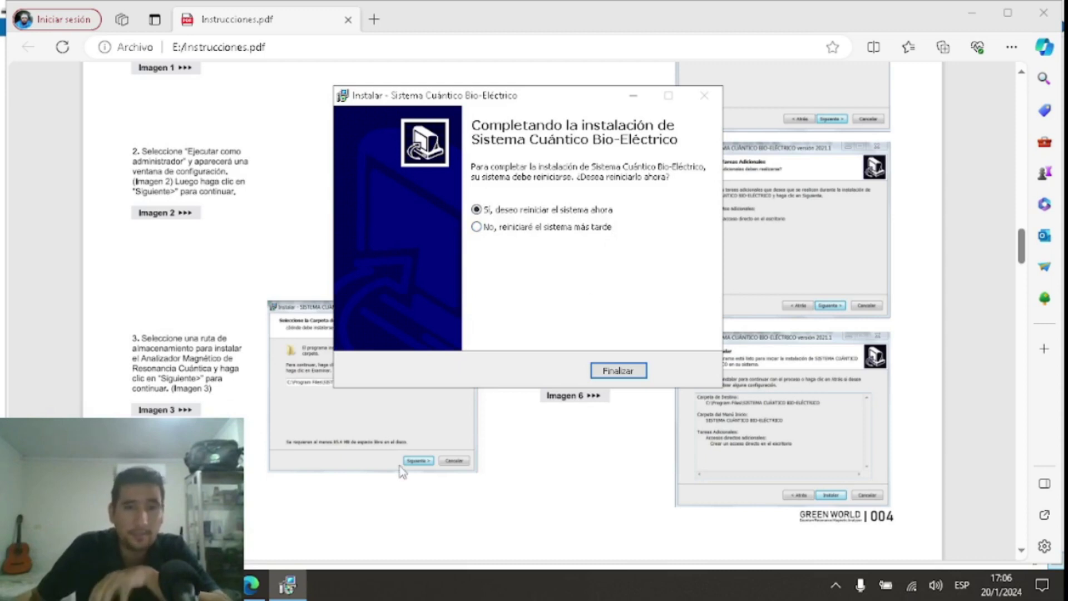
# Step: Finish the installer with 'Sí, deseo reiniciar el sistema ahora' selected so Windows restarts
pyautogui.moveTo(223, 586)
pyautogui.click(267, 515)
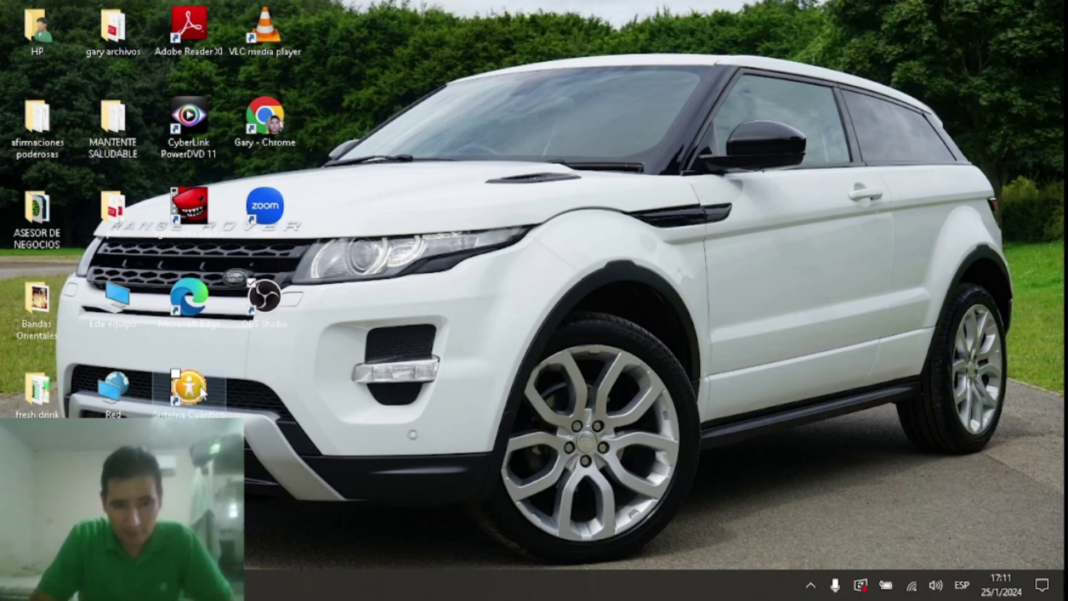
# Step: Dismiss the USB activation-key error and drag the Sistema Cuántico shortcut to mid-desktop
pyautogui.click(198, 395)
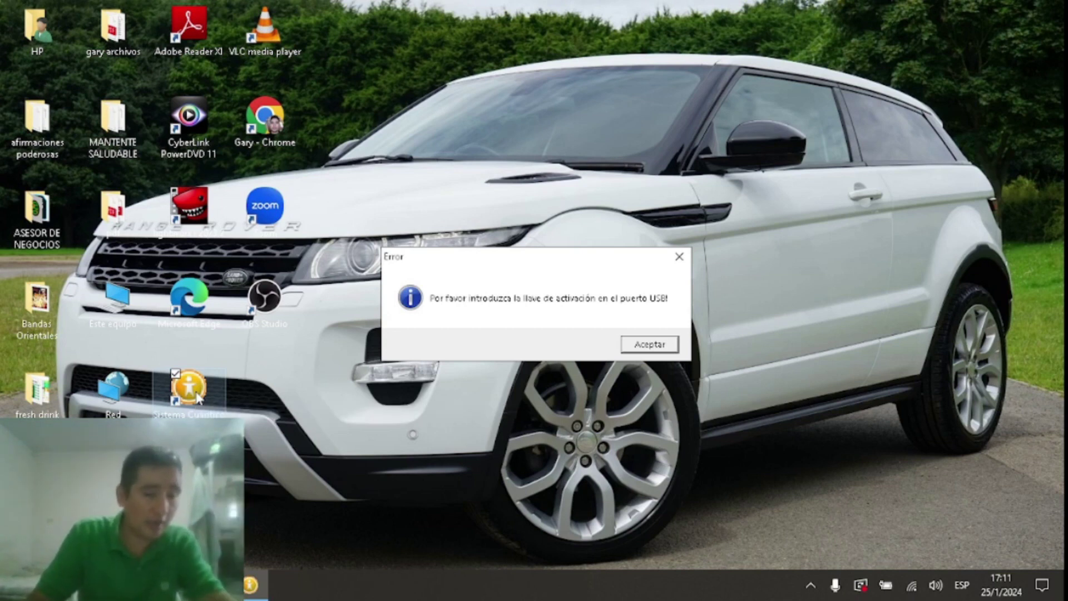
pyautogui.click(640, 342)
pyautogui.moveTo(179, 399); pyautogui.dragTo(591, 216)
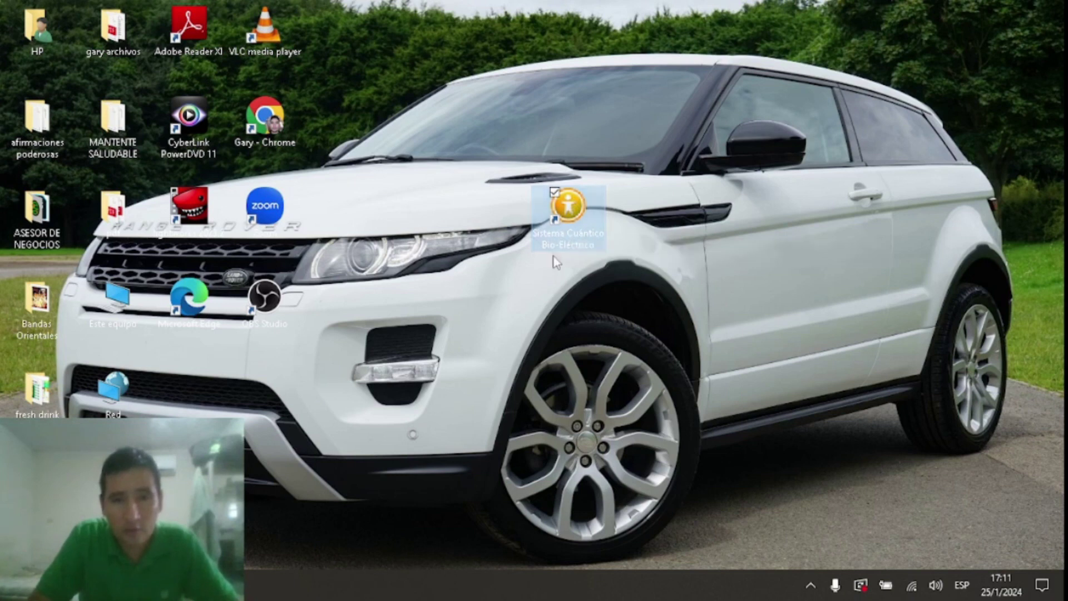
# Step: Move the shortcut to the top icon row and launch Sistema Cuántico Bio-Eléctrico from it
pyautogui.moveTo(575, 223); pyautogui.dragTo(389, 62)
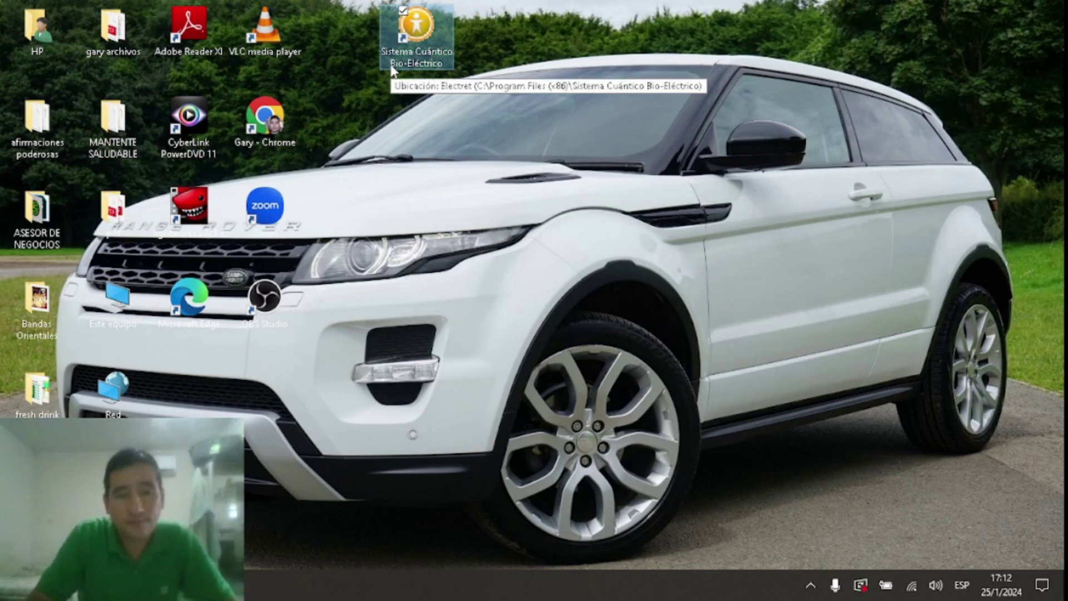
pyautogui.doubleClick(424, 32)
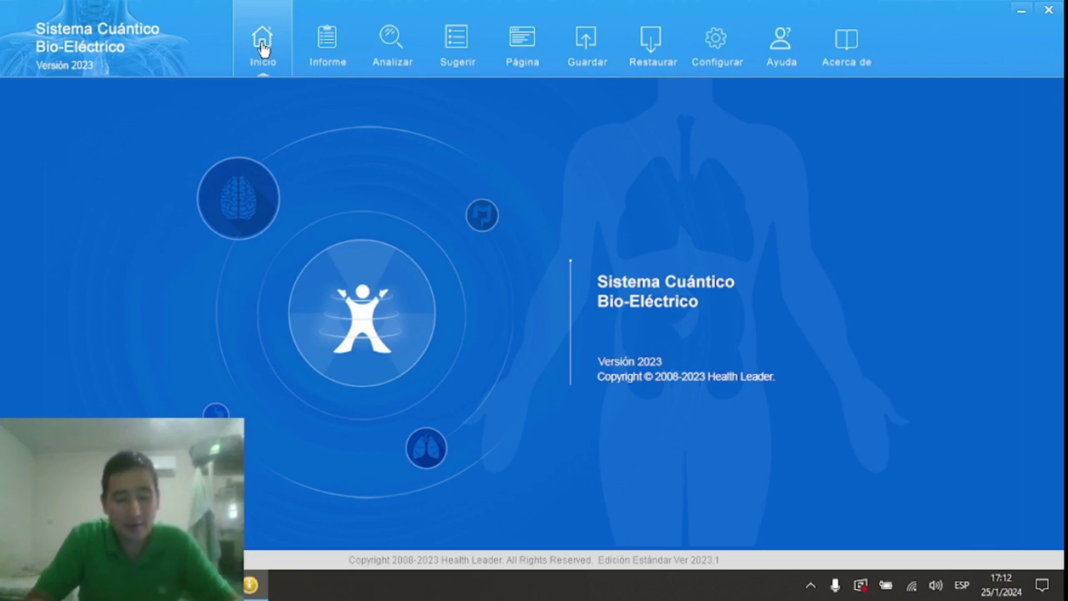
# Step: Open the Informe records page and expand the Grupos node to list saved patients
pyautogui.click(327, 55)
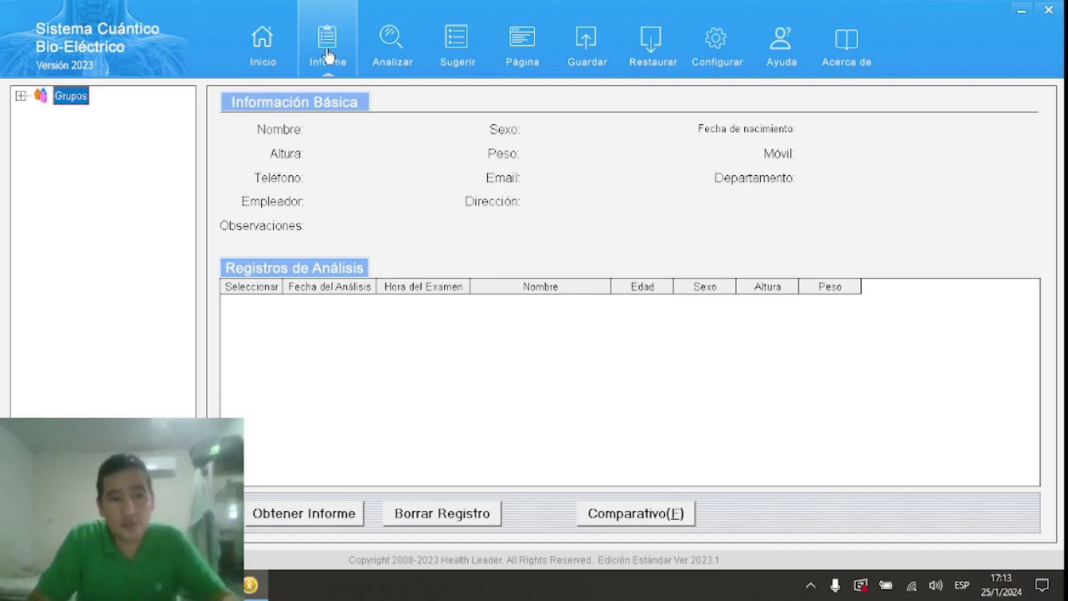
pyautogui.click(21, 96)
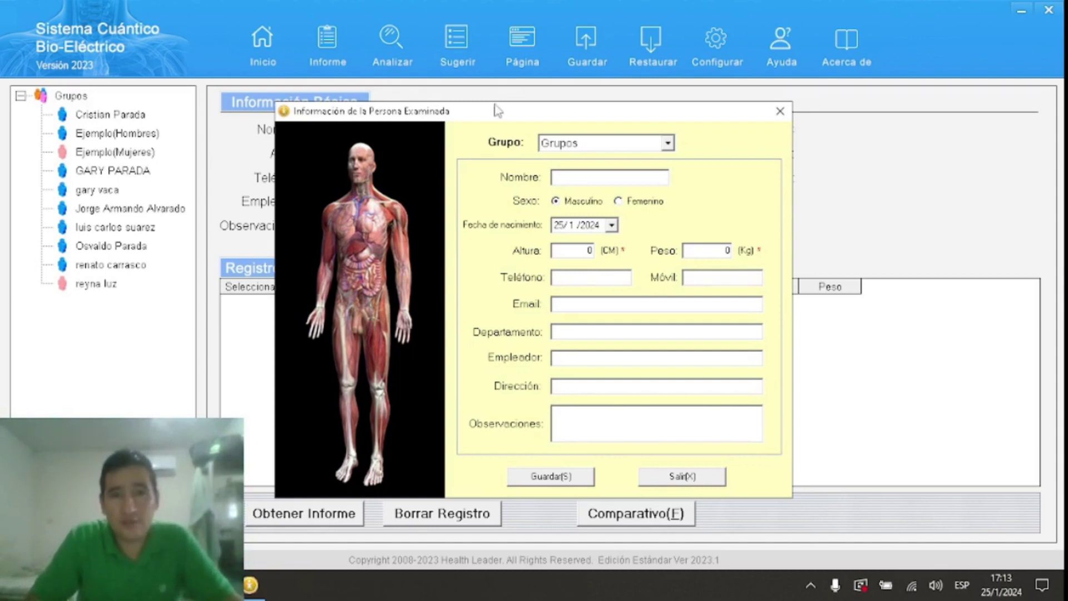
# Step: Move the form higher on screen and enter the examined person's name
pyautogui.moveTo(498, 112); pyautogui.dragTo(530, 60)
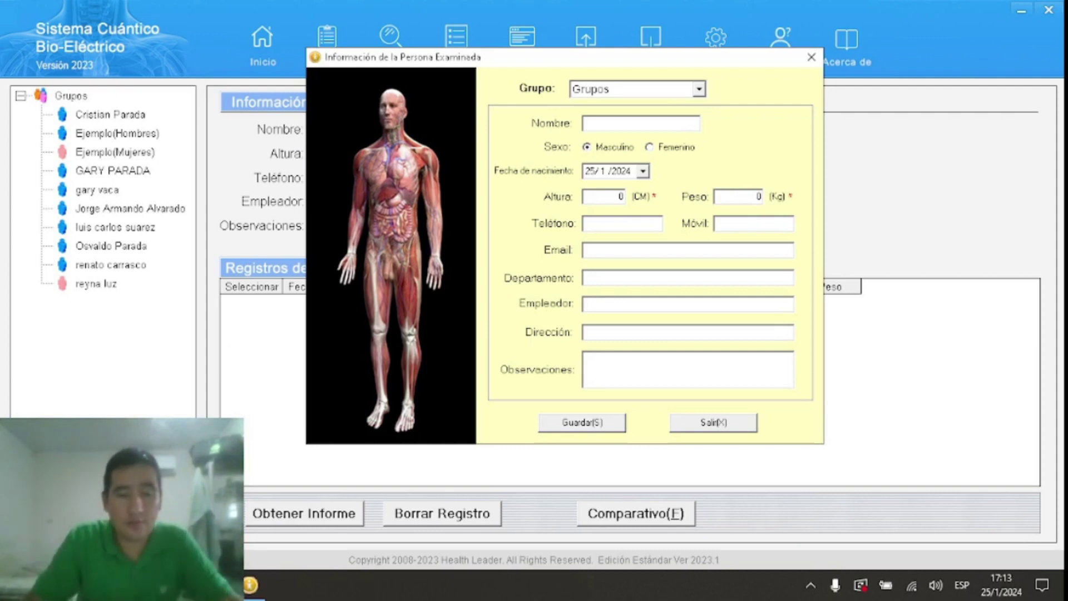
pyautogui.click(595, 125)
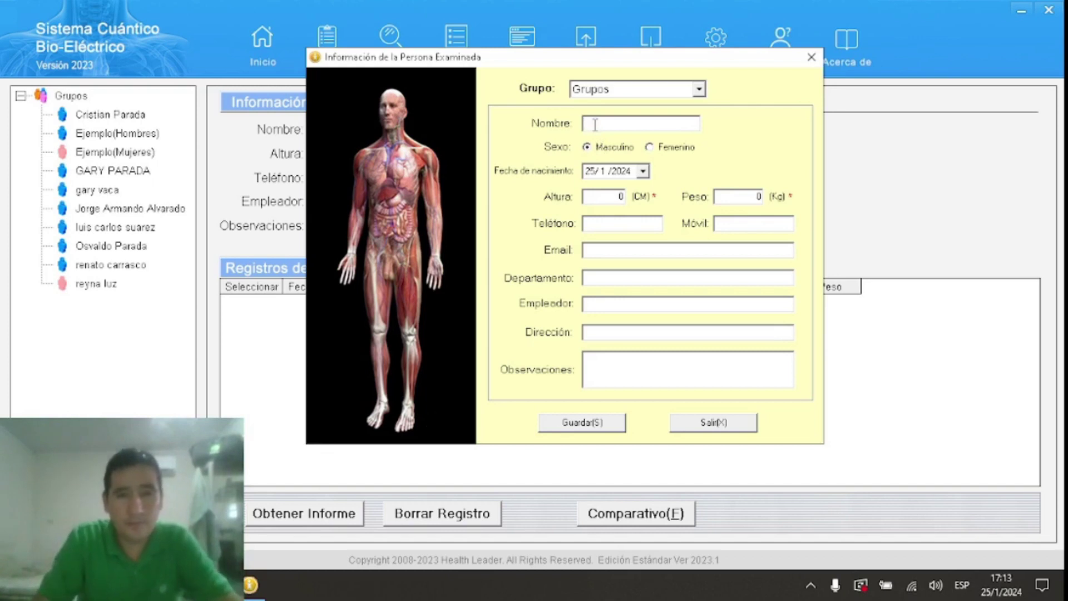
pyautogui.write('G')
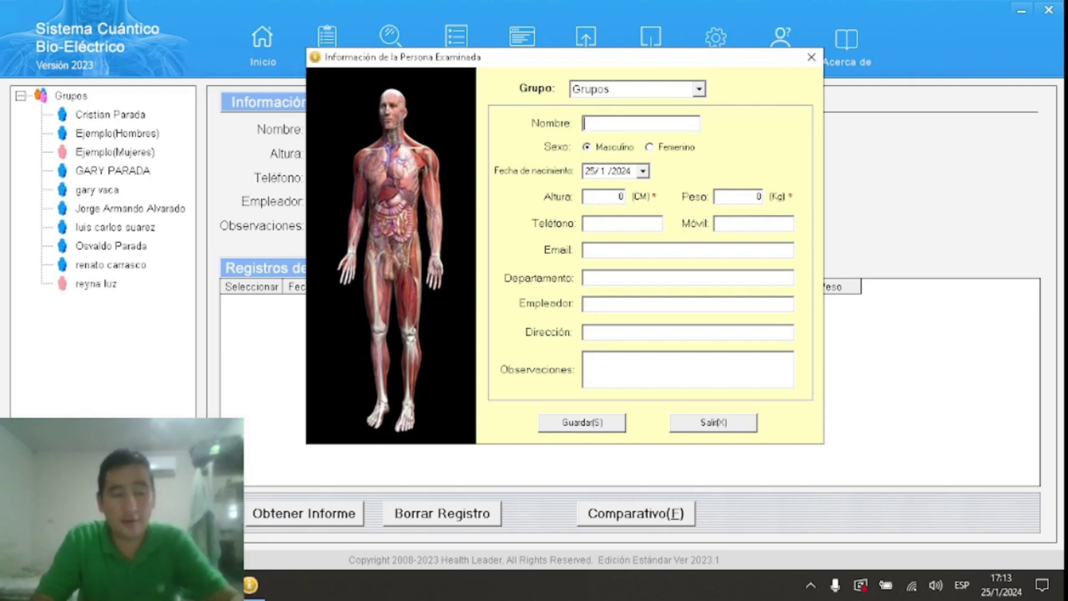
pyautogui.write('pepe')
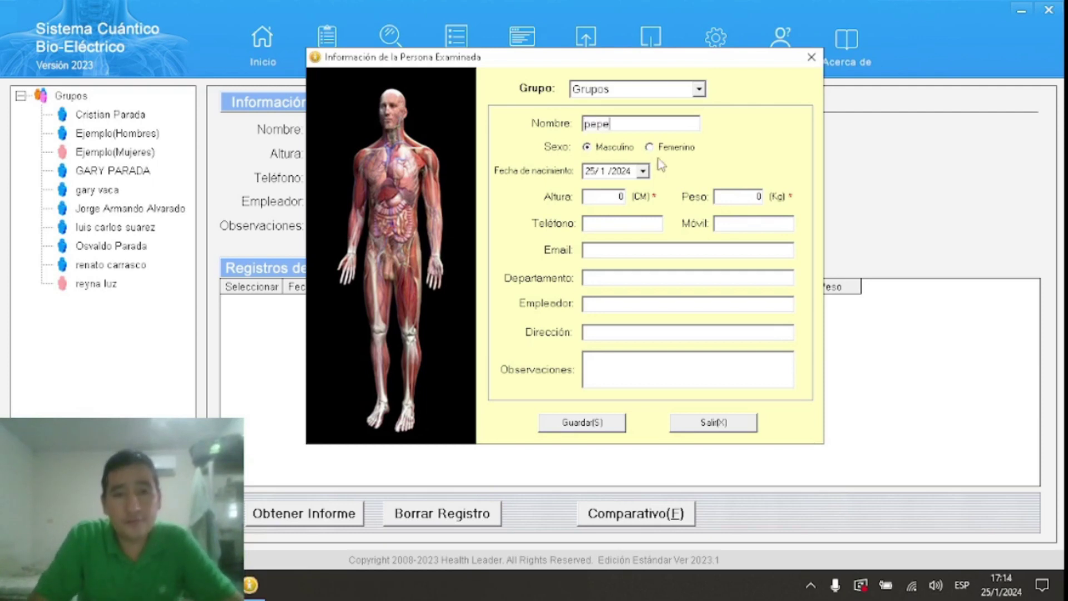
# Step: Set the birth date and a height of 175 cm
pyautogui.click(592, 174)
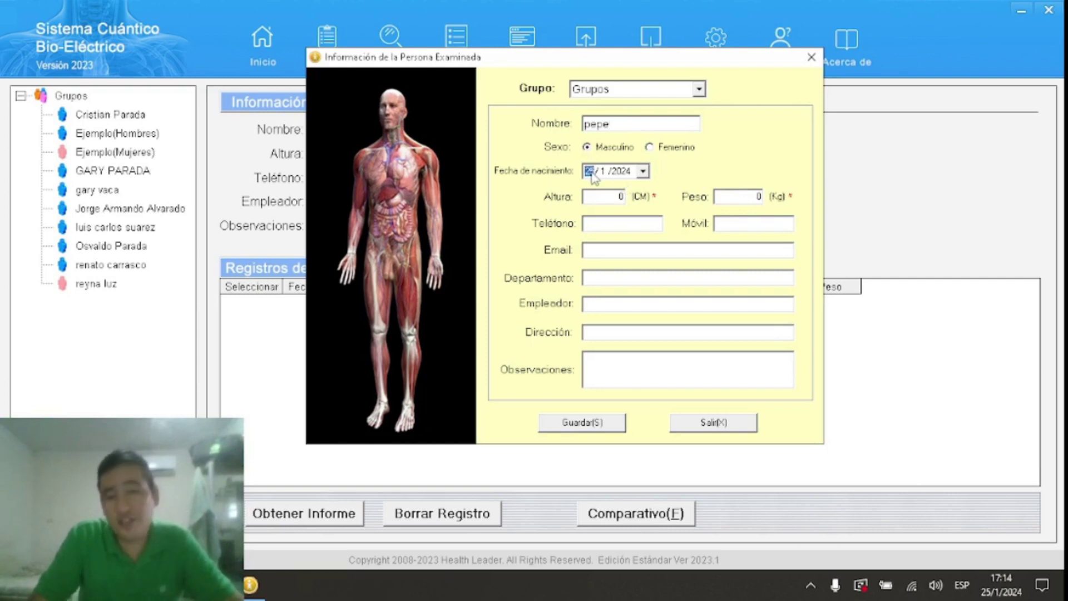
pyautogui.click(623, 172)
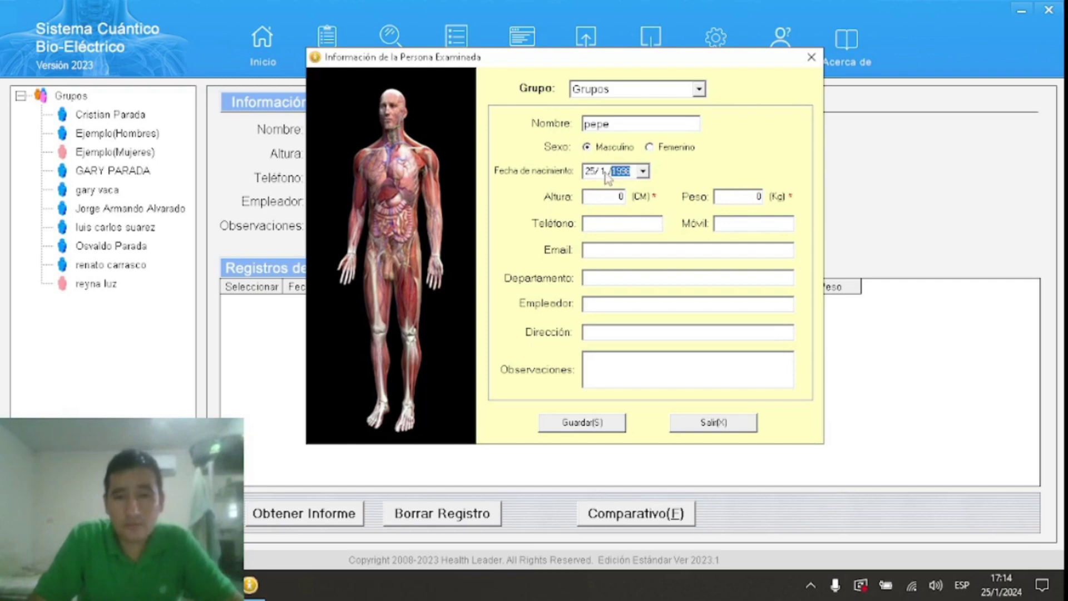
pyautogui.click(622, 197)
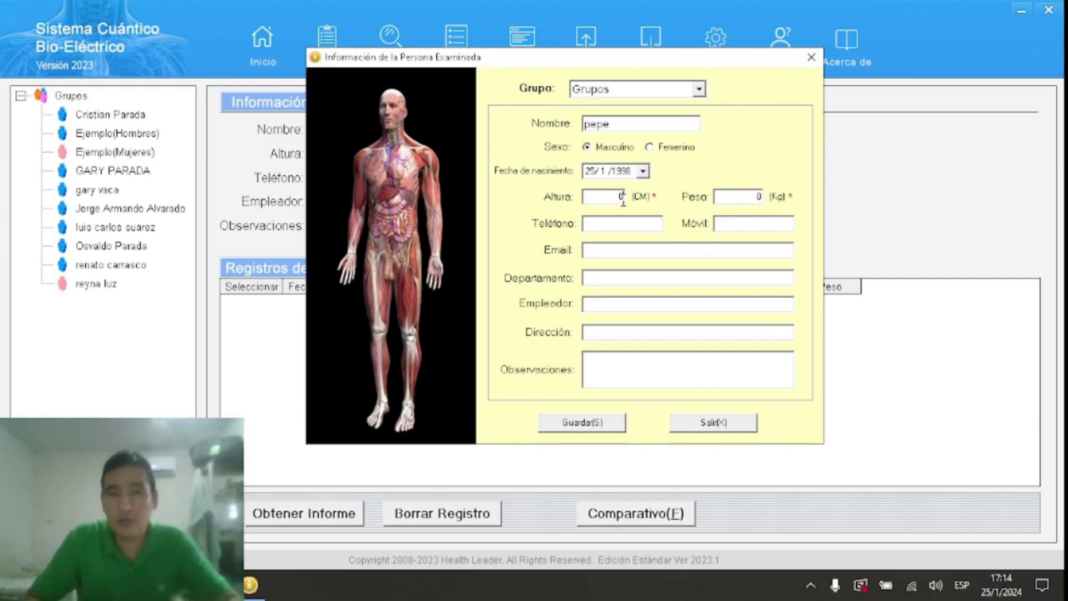
pyautogui.press('BackSpace')
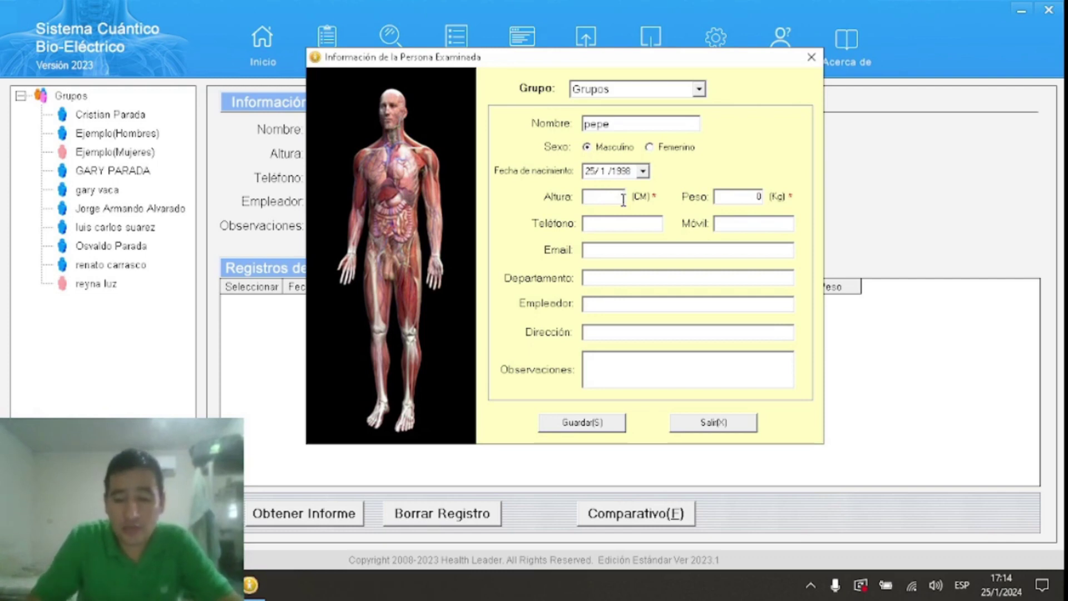
pyautogui.write('175')
pyautogui.click(625, 174)
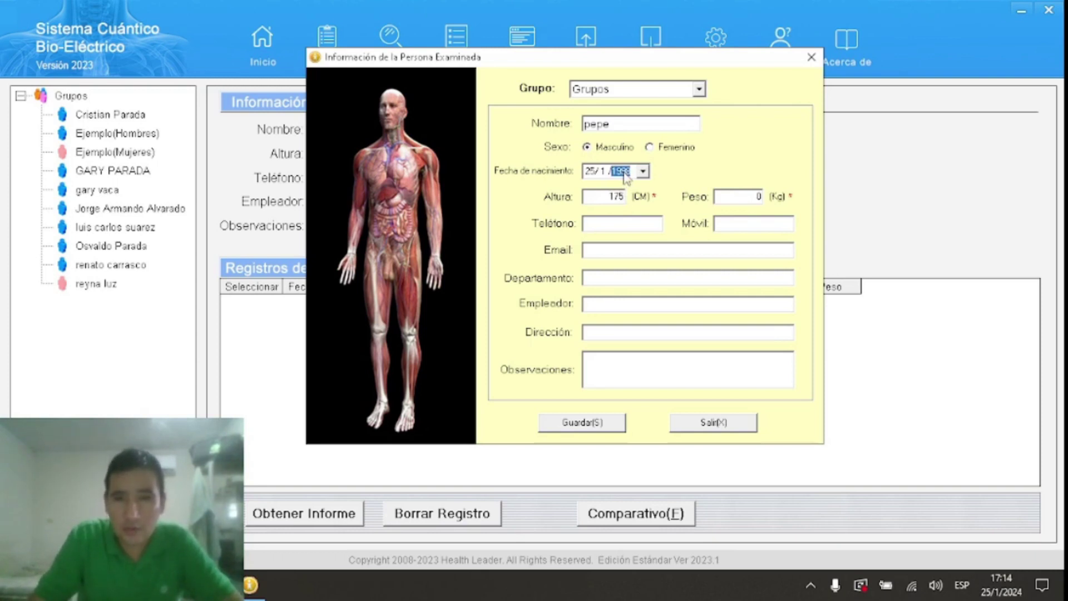
pyautogui.write('1990')
pyautogui.write('1987')
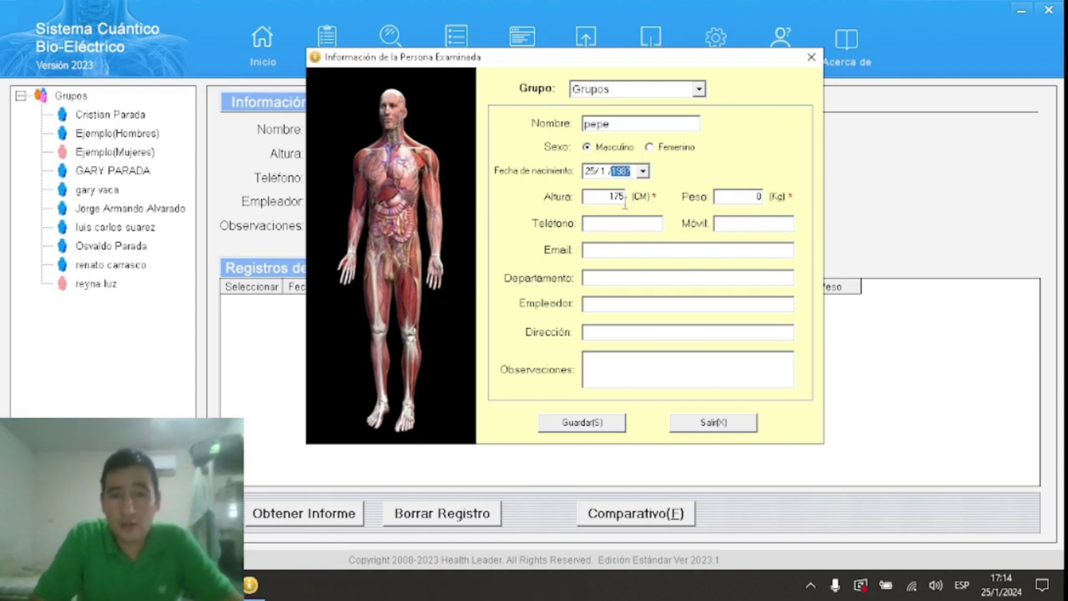
# Step: Enter a weight of 82 kg plus the home phone and mobile numbers
pyautogui.click(761, 195)
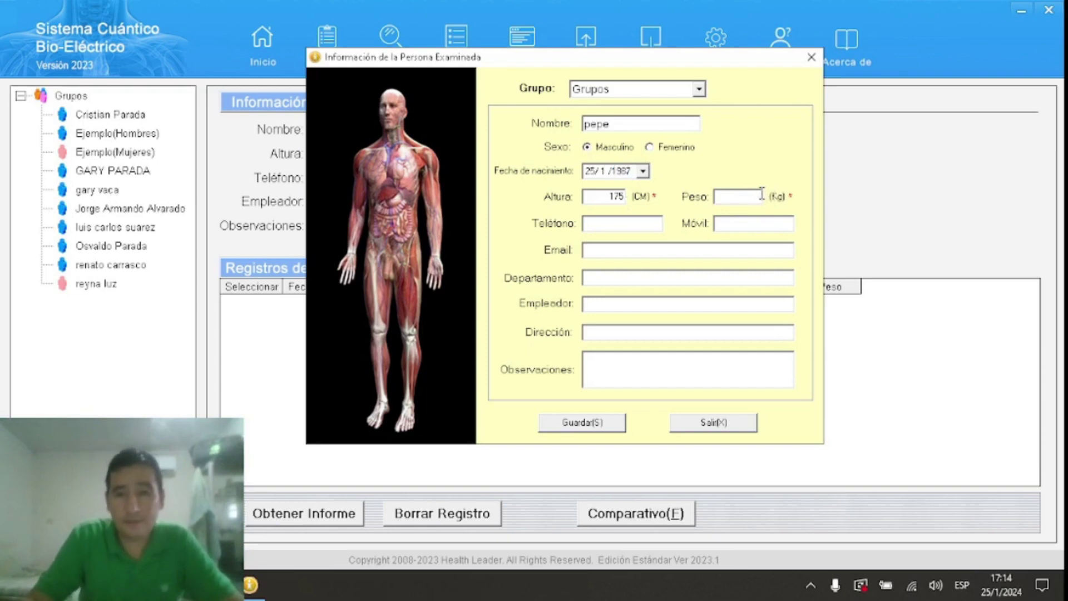
pyautogui.write('83')
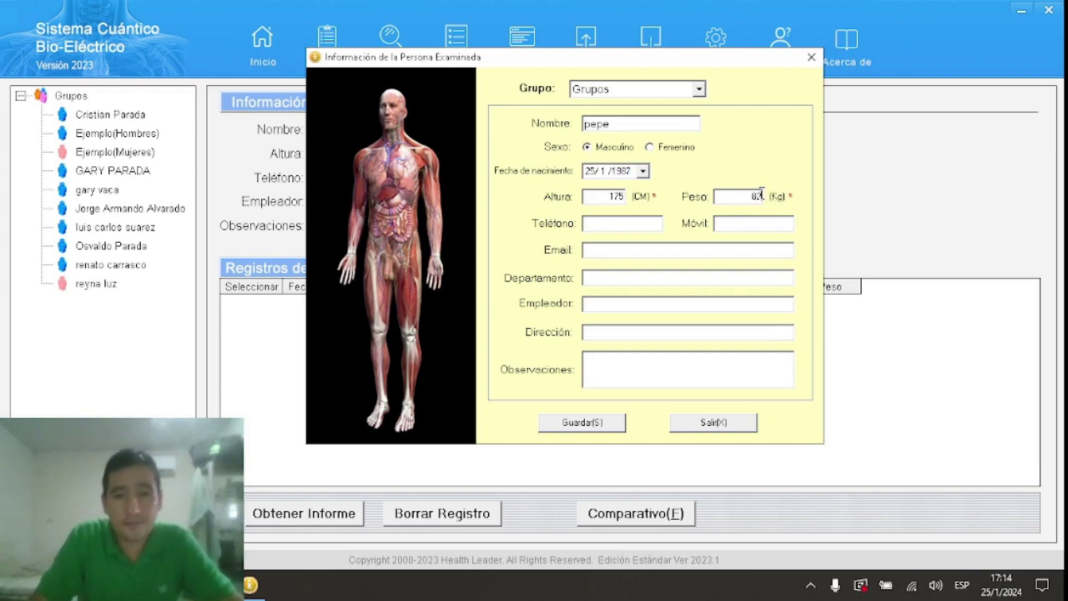
pyautogui.click(647, 230)
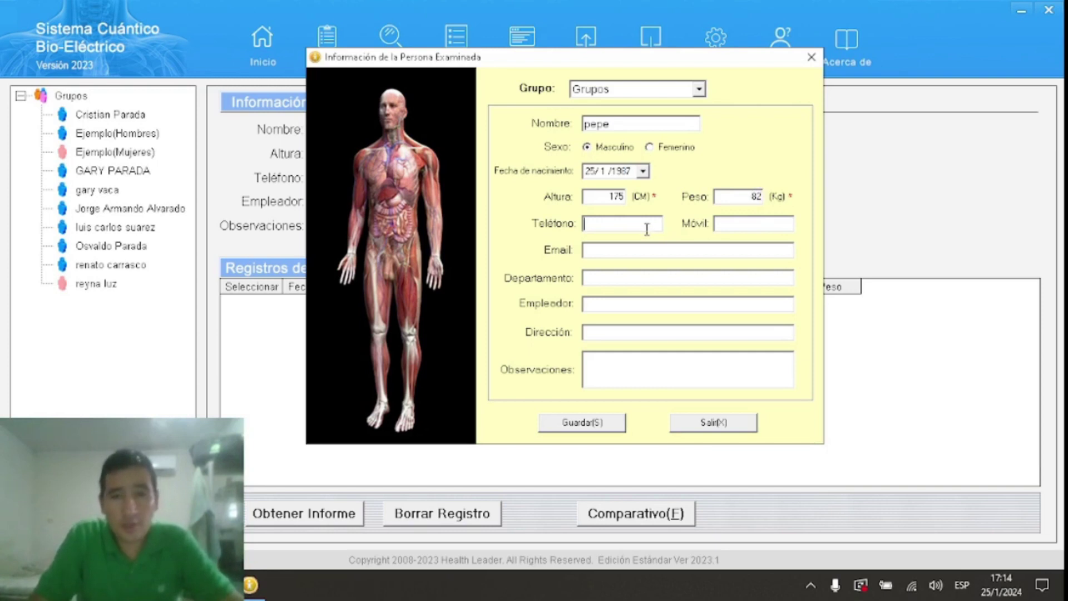
pyautogui.write('60078915')
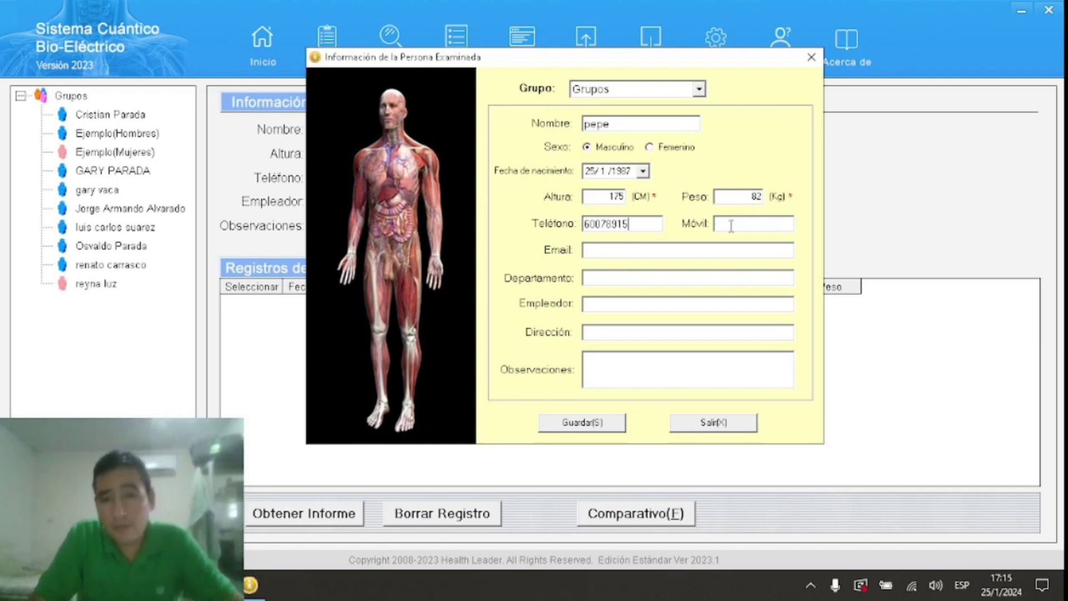
pyautogui.click(732, 225)
pyautogui.write('5')
pyautogui.press('BackSpace')
pyautogui.write('600')
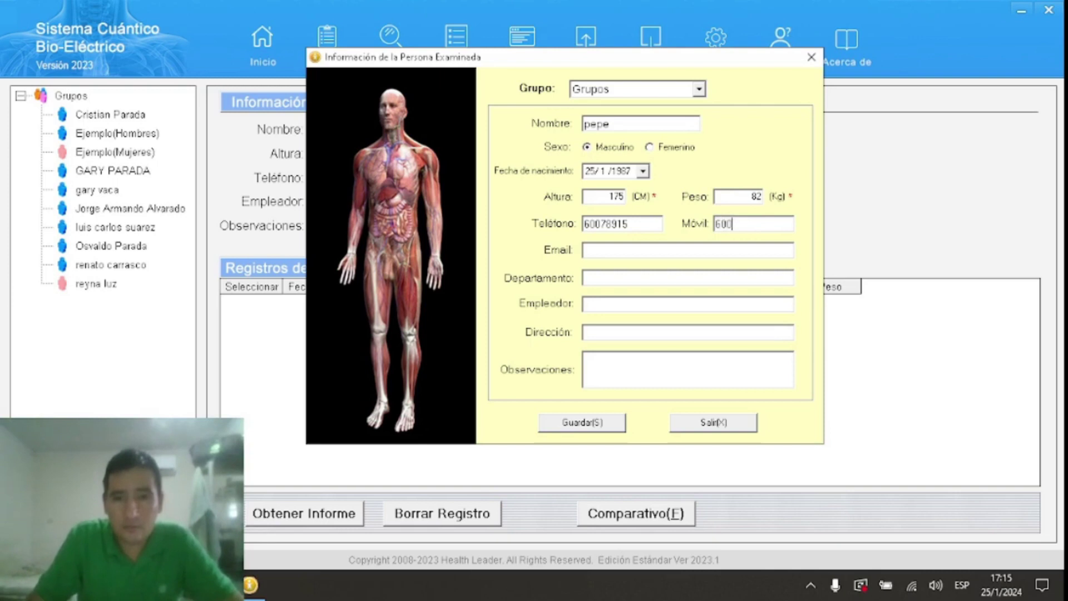
pyautogui.write('78915')
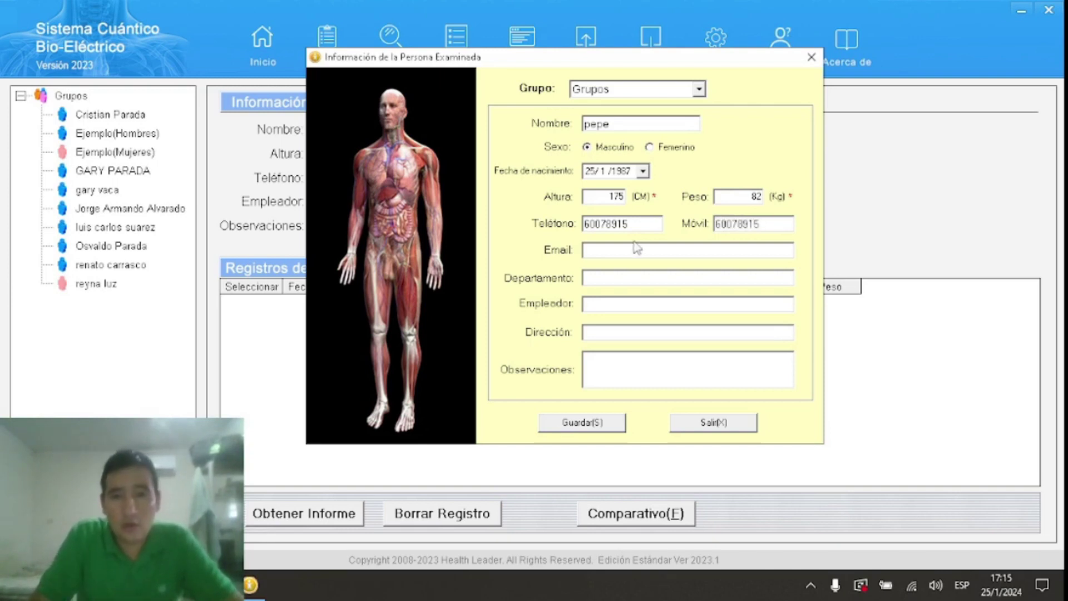
# Step: Correct the duplicated home phone number
pyautogui.click(628, 224)
pyautogui.press('BackSpace')
pyautogui.press('BackSpace')
pyautogui.press('BackSpace')
pyautogui.press('BackSpace')
pyautogui.press('BackSpace')
pyautogui.press('BackSpace')
pyautogui.press('BackSpace')
pyautogui.press('BackSpace')
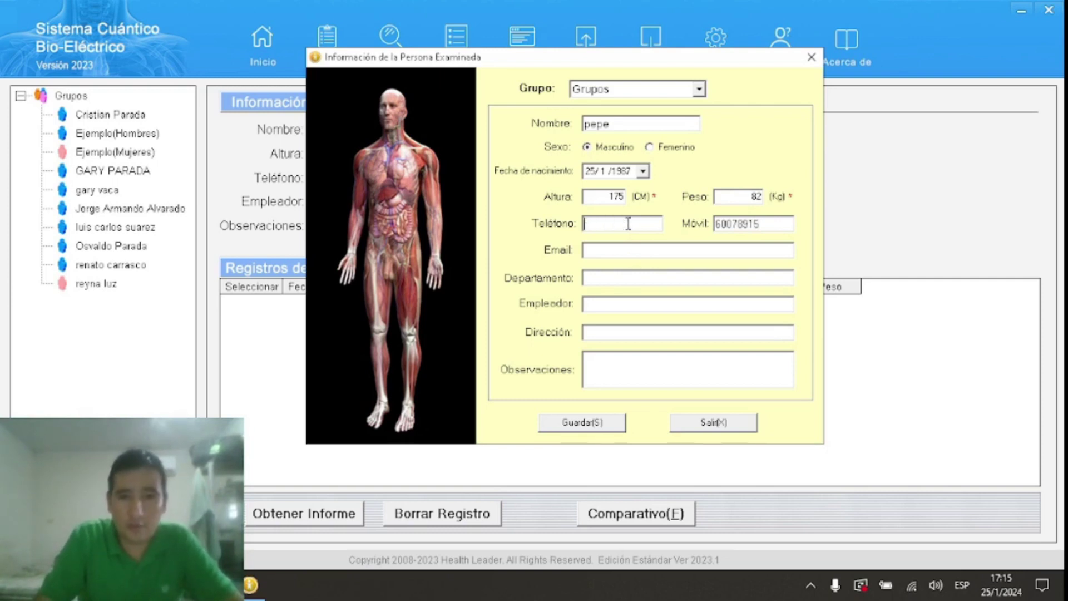
pyautogui.write('34245896')
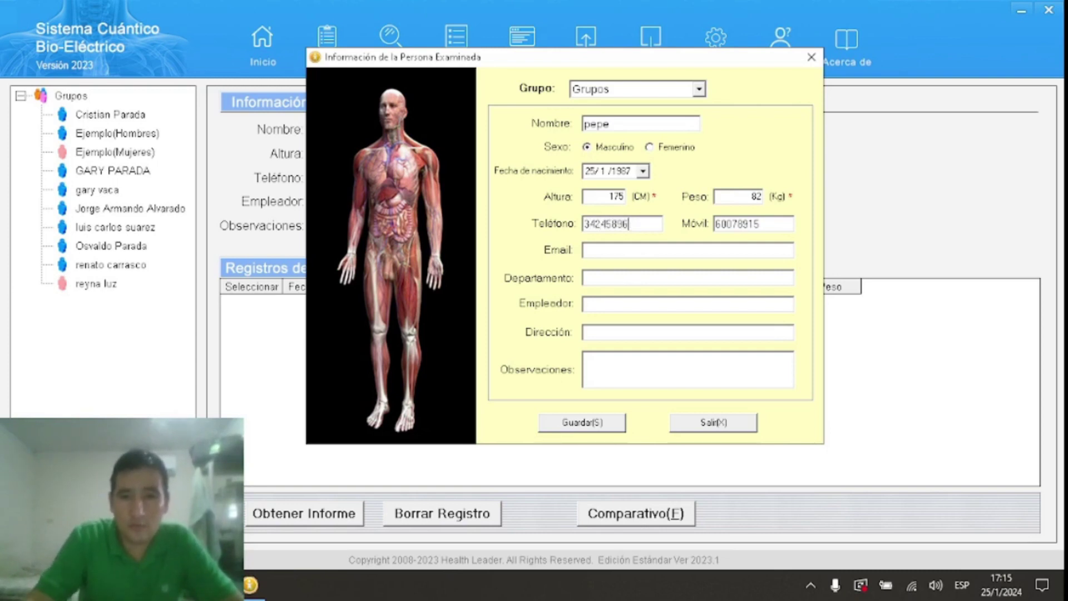
# Step: Fill in the person's e-mail address
pyautogui.rightClick(609, 251)
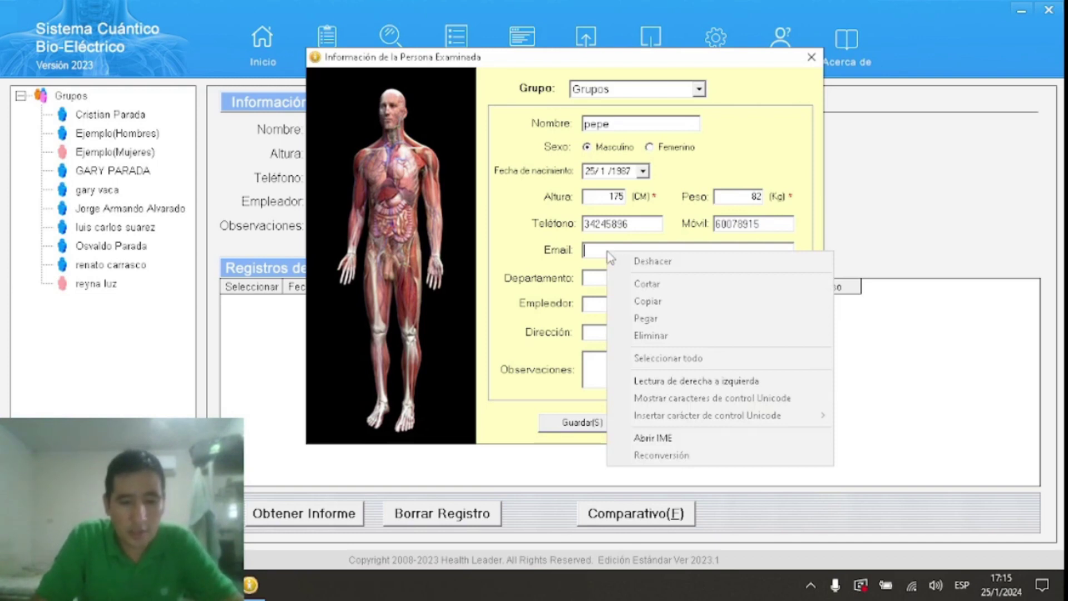
pyautogui.press('Escape')
pyautogui.write('jempl')
pyautogui.press('BackSpace')
pyautogui.press('BackSpace')
pyautogui.press('BackSpace')
pyautogui.press('BackSpace')
pyautogui.press('BackSpace')
pyautogui.write('ejemplo')
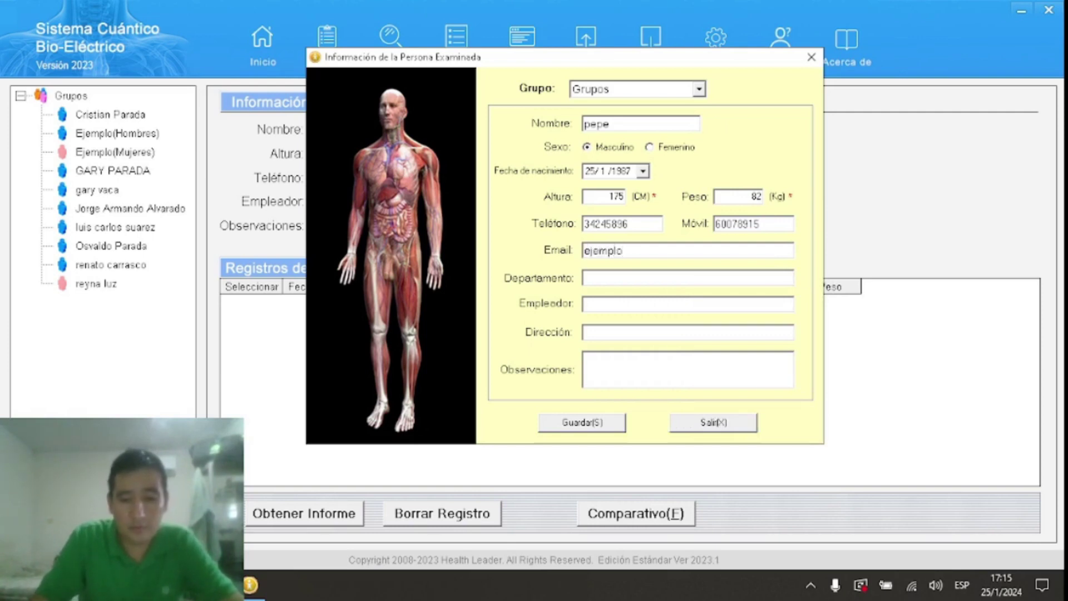
pyautogui.write('@gmail.com')
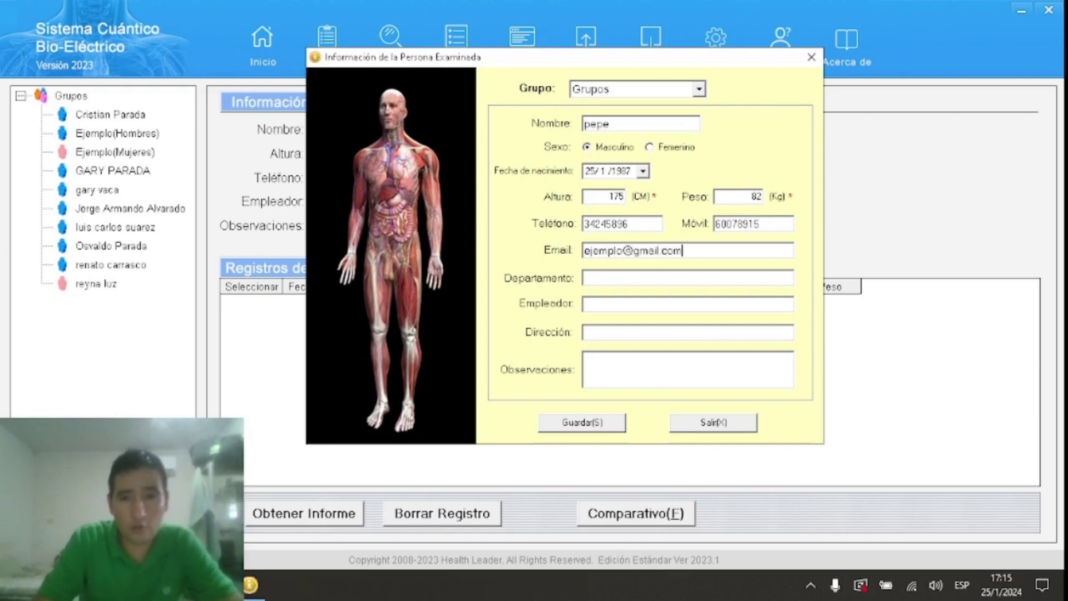
# Step: Enter santa cruz as the department
pyautogui.rightClick(594, 280)
pyautogui.click(598, 285)
pyautogui.write('santa cruz')
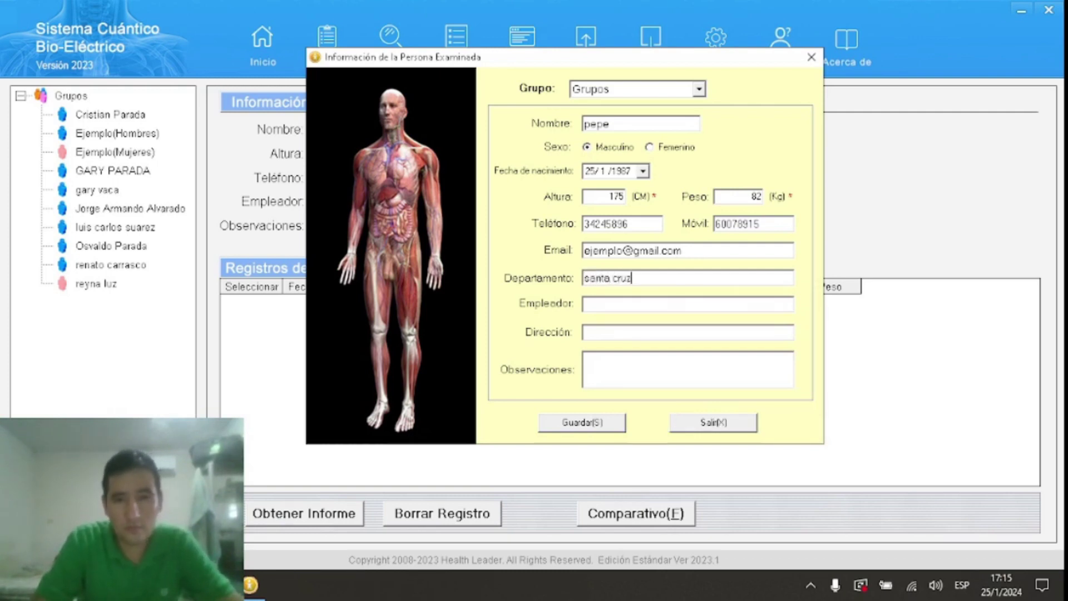
# Step: Set the employer/occupation field to abogado
pyautogui.click(596, 306)
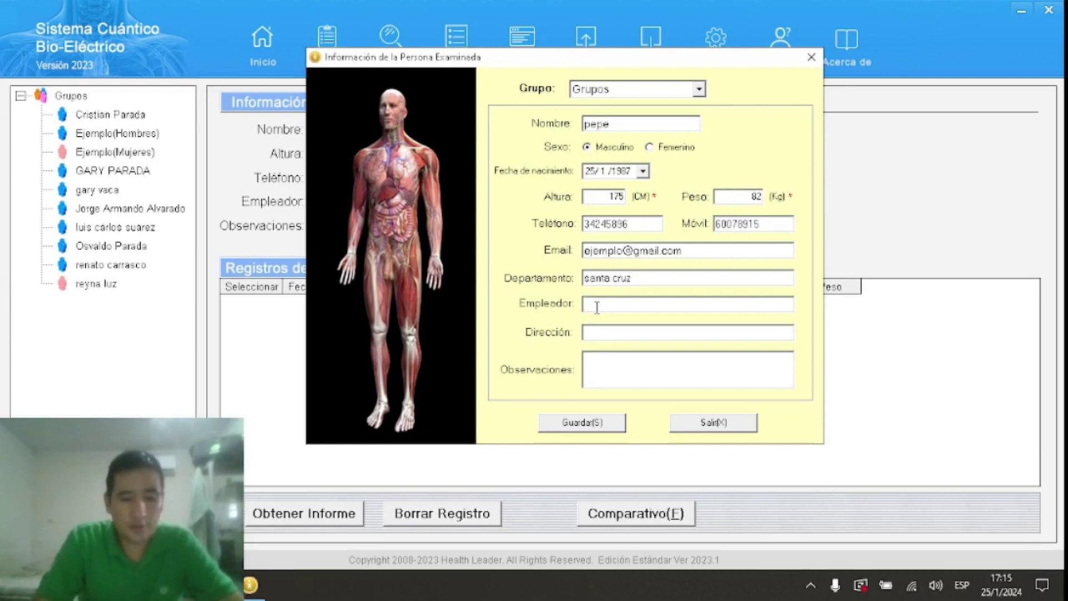
pyautogui.write('albañil')
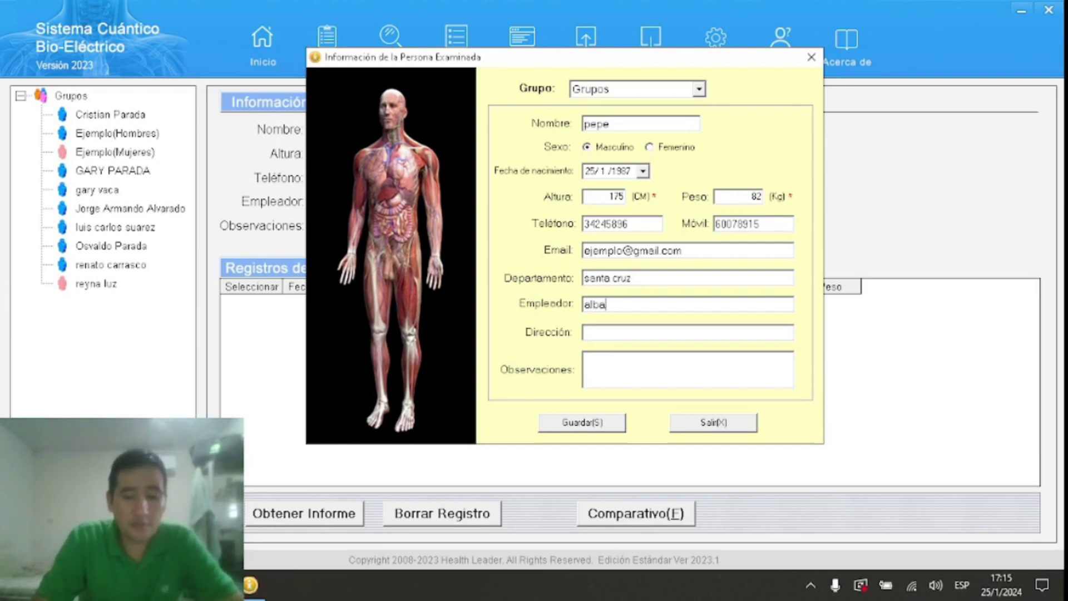
pyautogui.press('BackSpace')
pyautogui.press('BackSpace')
pyautogui.press('BackSpace')
pyautogui.press('BackSpace')
pyautogui.press('BackSpace')
pyautogui.press('BackSpace')
pyautogui.press('BackSpace')
pyautogui.write('abc')
pyautogui.write('gado')
# Step: Enter the street address and save the new person's record
pyautogui.click(596, 336)
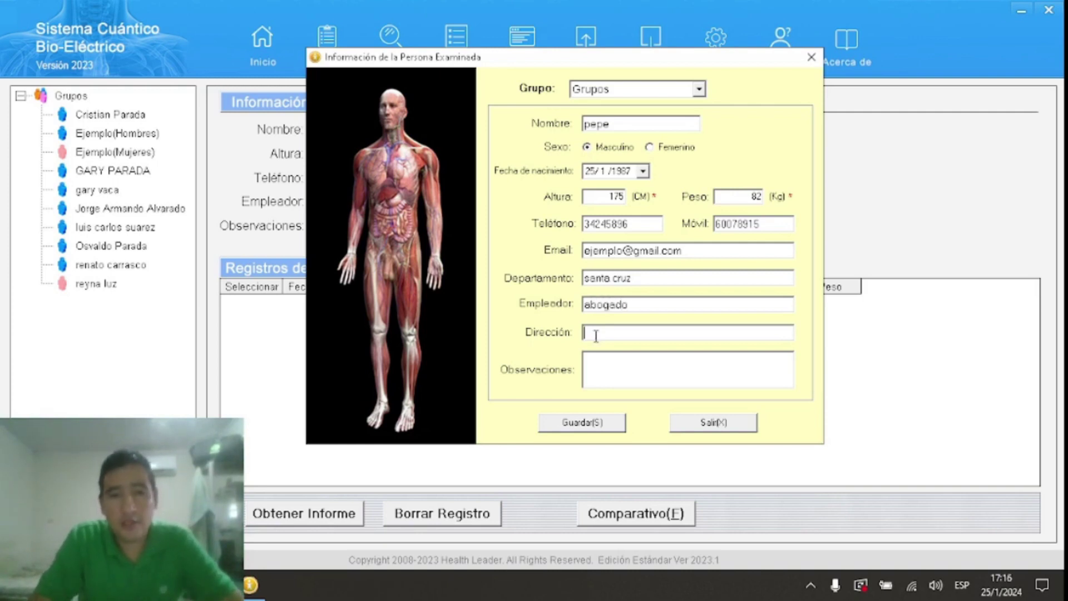
pyautogui.write('ba')
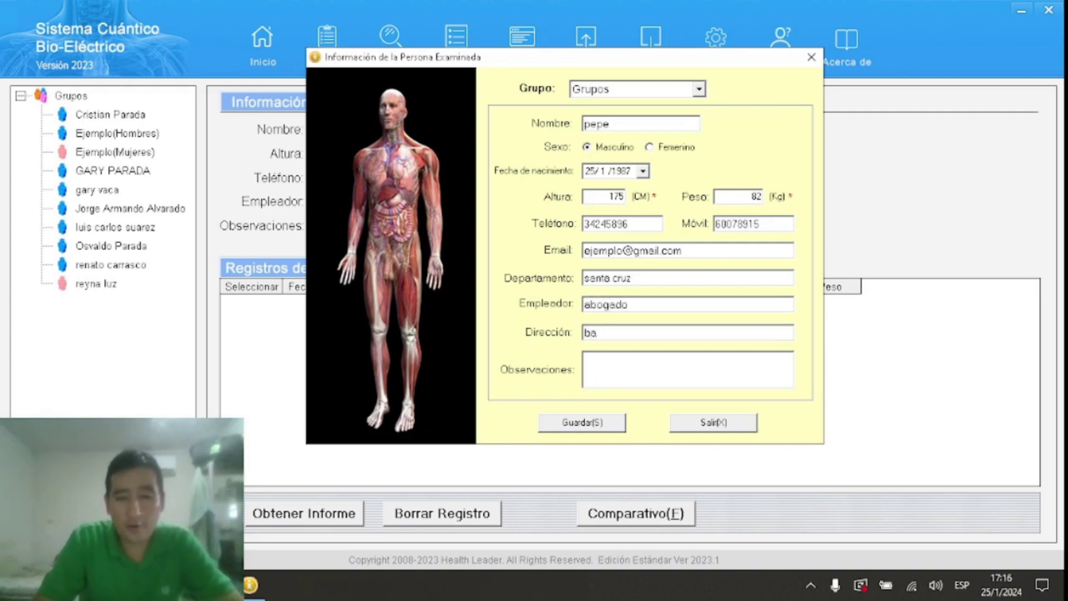
pyautogui.write('rio')
pyautogui.press('BackSpace')
pyautogui.press('BackSpace')
pyautogui.press('BackSpace')
pyautogui.write('rrio')
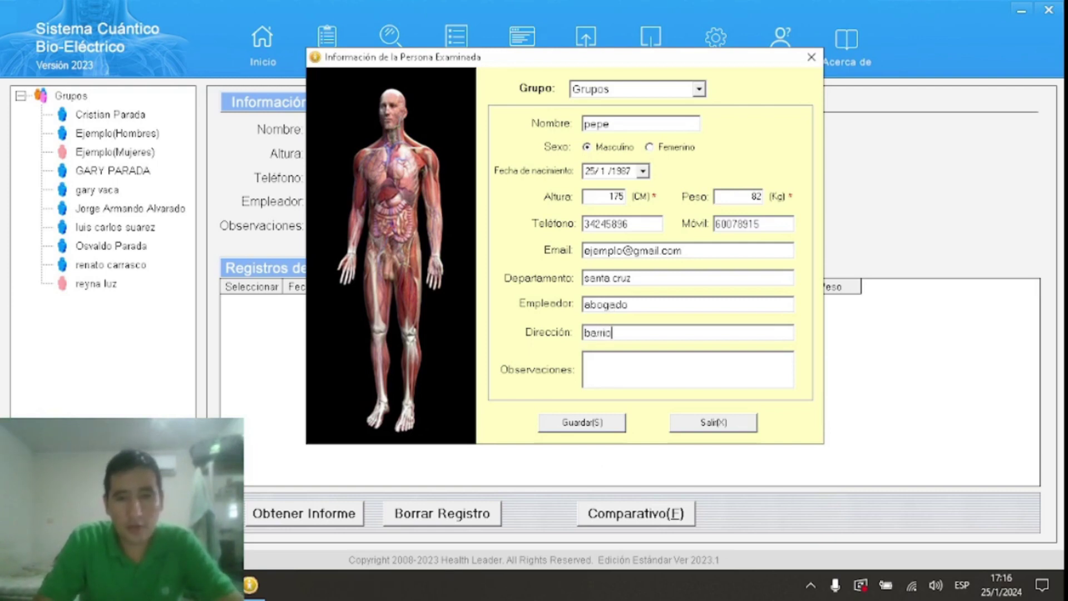
pyautogui.write(' belen')
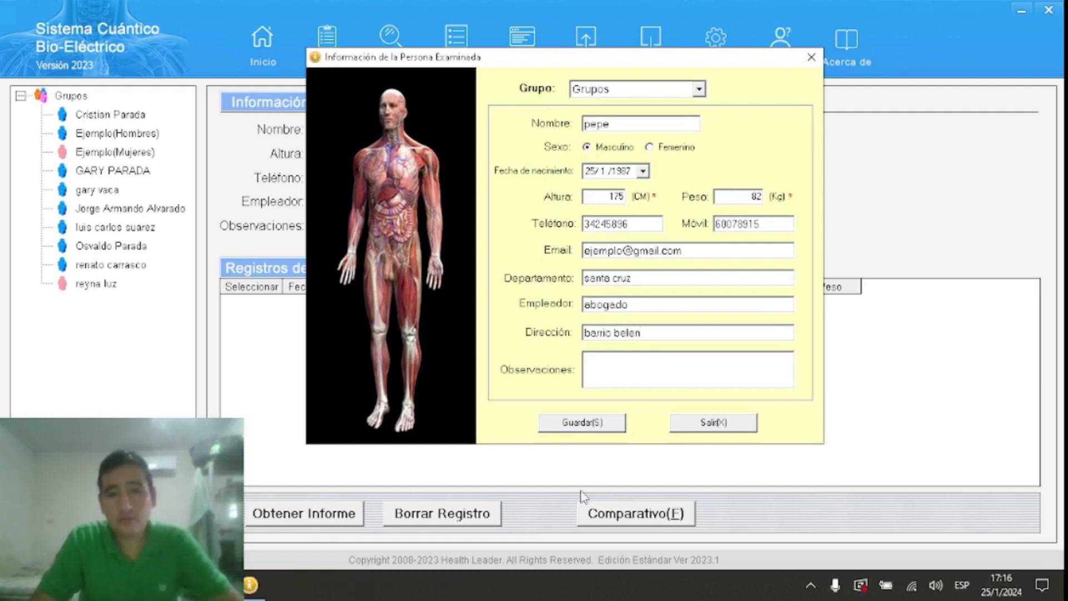
pyautogui.click(607, 370)
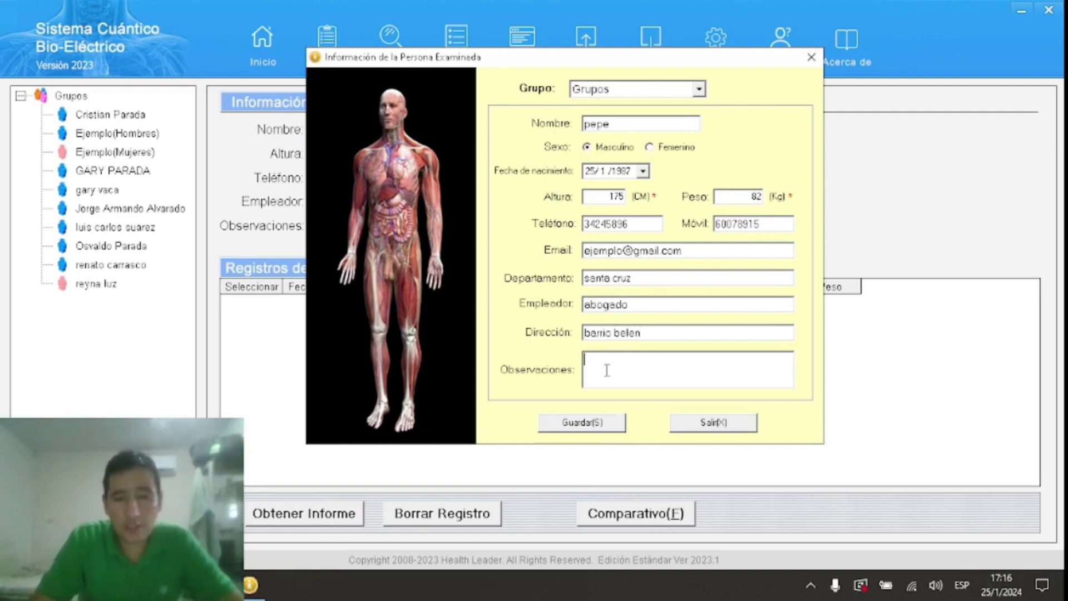
pyautogui.click(594, 427)
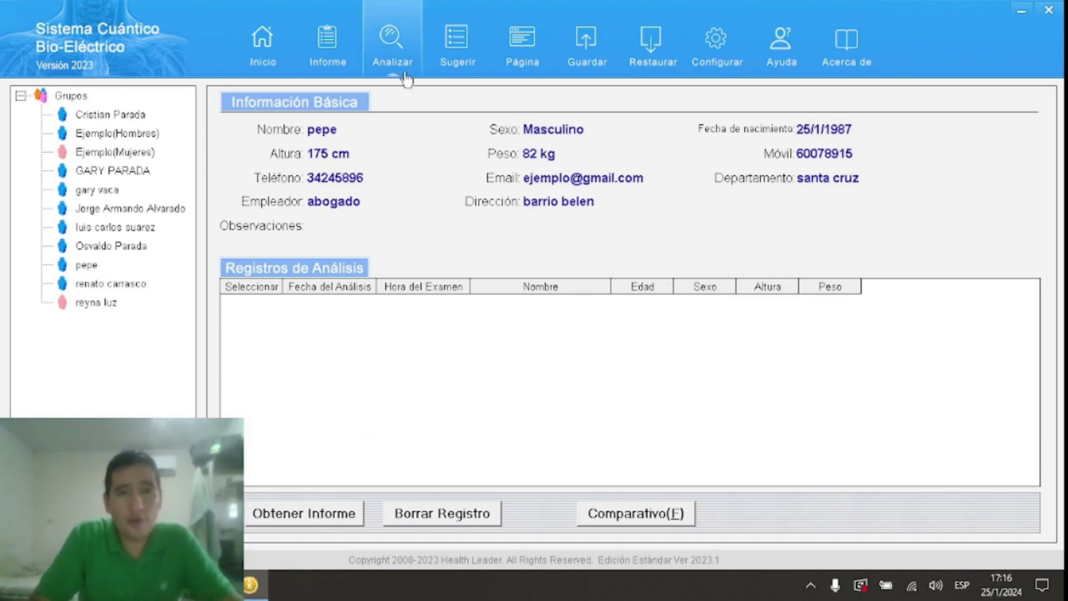
# Step: Open the Analizar screen from the top toolbar
pyautogui.click(395, 42)
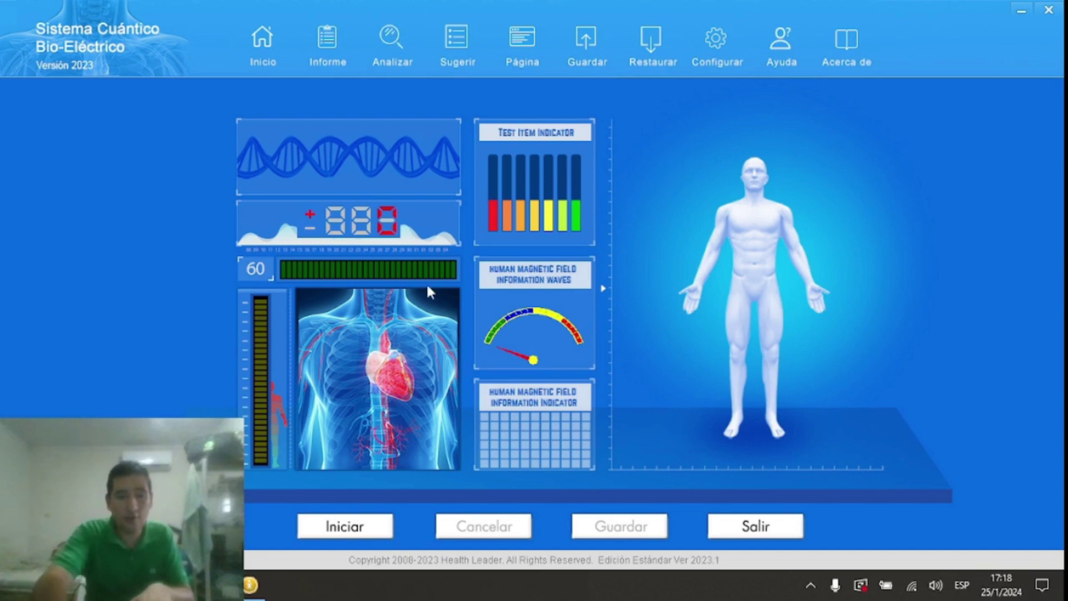
# Step: Start the scan with Iniciar and confirm hand placement with Iniciar Análisis
pyautogui.click(392, 528)
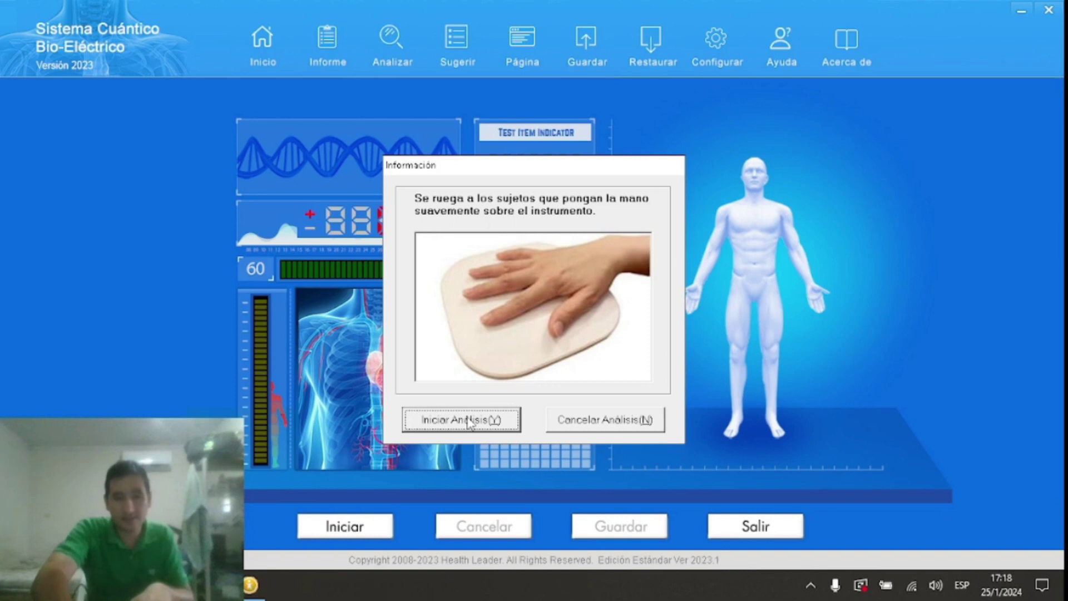
pyautogui.click(469, 421)
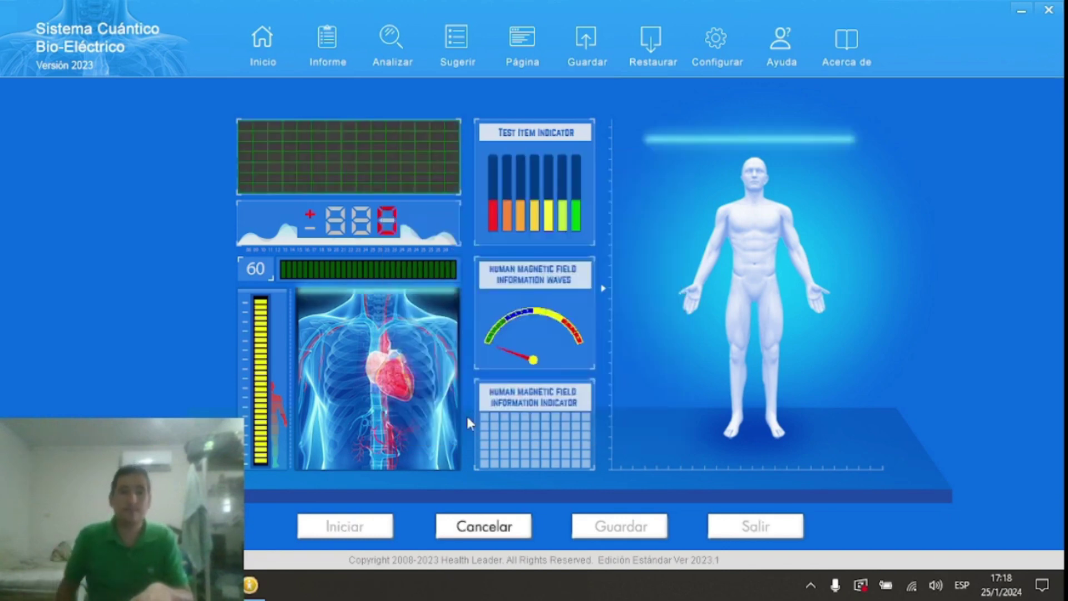
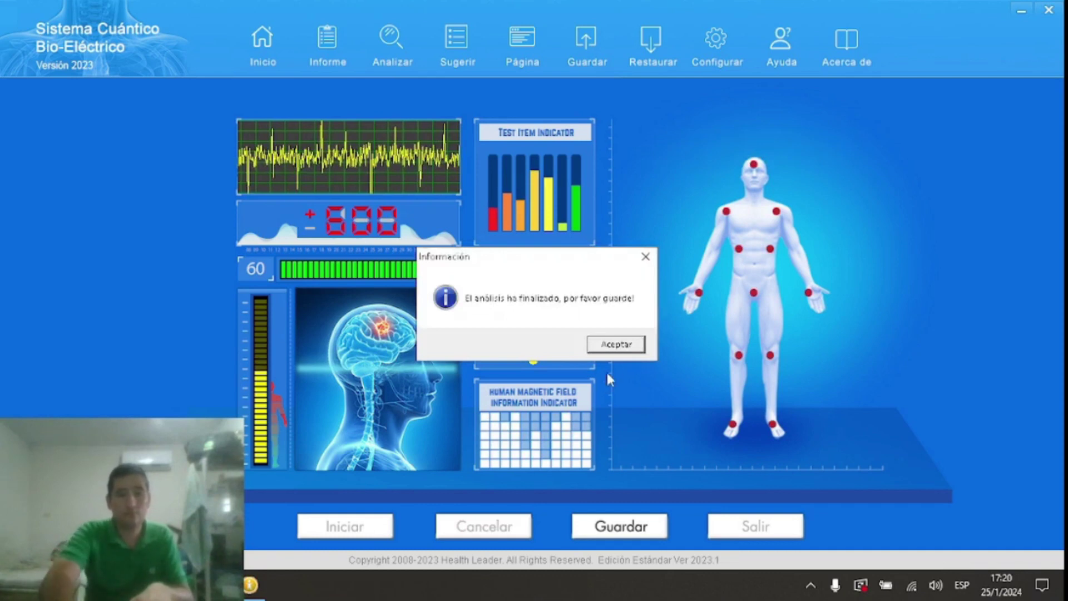
# Step: Dismiss the analysis-finished notice and save the results to show the cardiovascular report (blood viscosity 71,82)
pyautogui.click(615, 347)
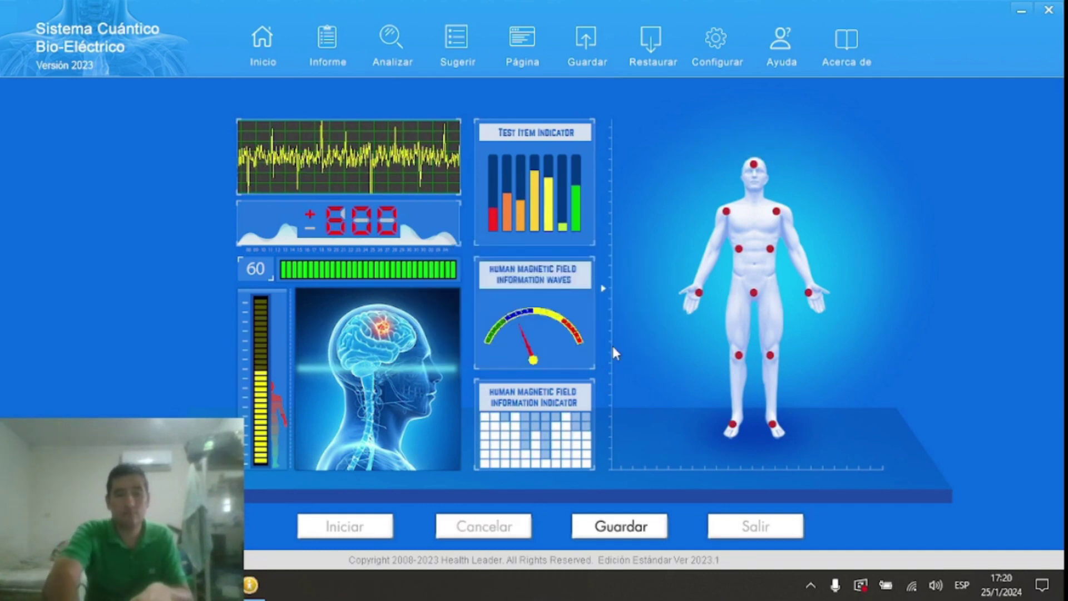
pyautogui.click(619, 529)
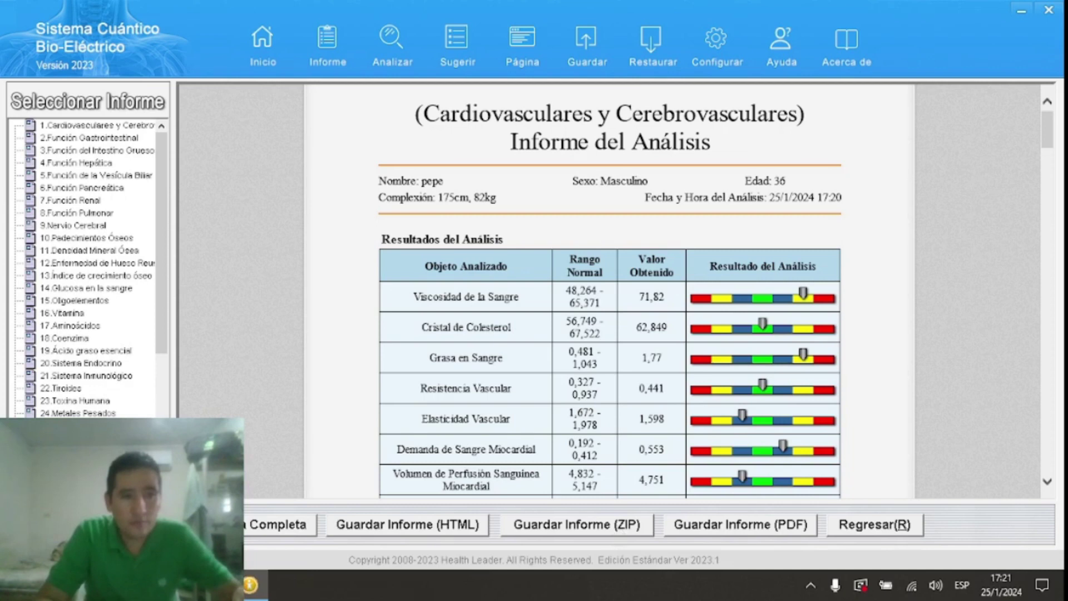
# Step: Scroll the Seleccionar Informe list, then switch over to the OBS Studio window
pyautogui.moveTo(161, 286); pyautogui.dragTo(165, 245)
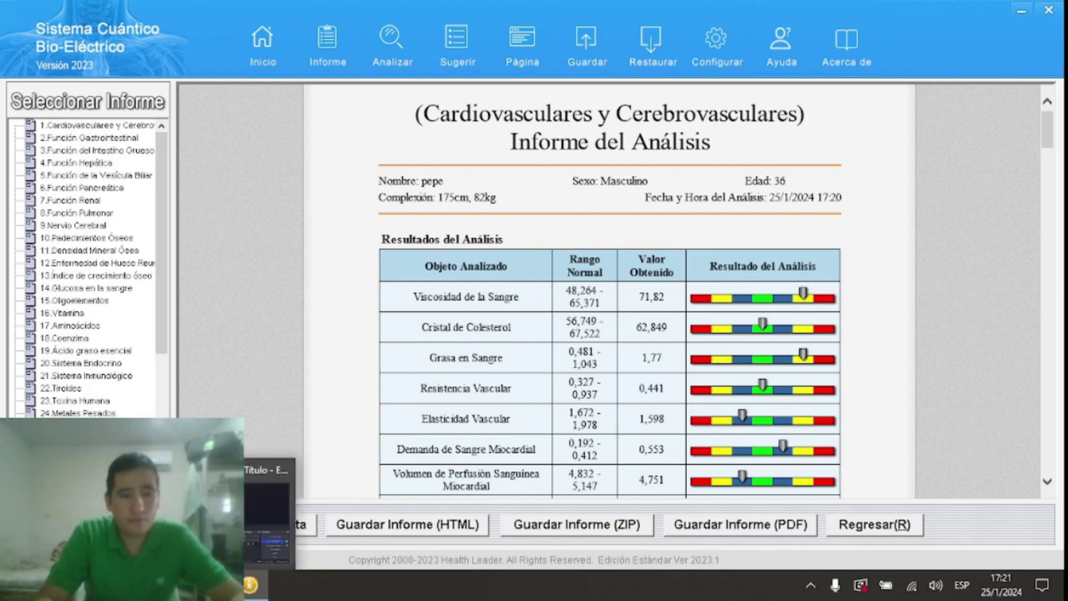
pyautogui.click(241, 585)
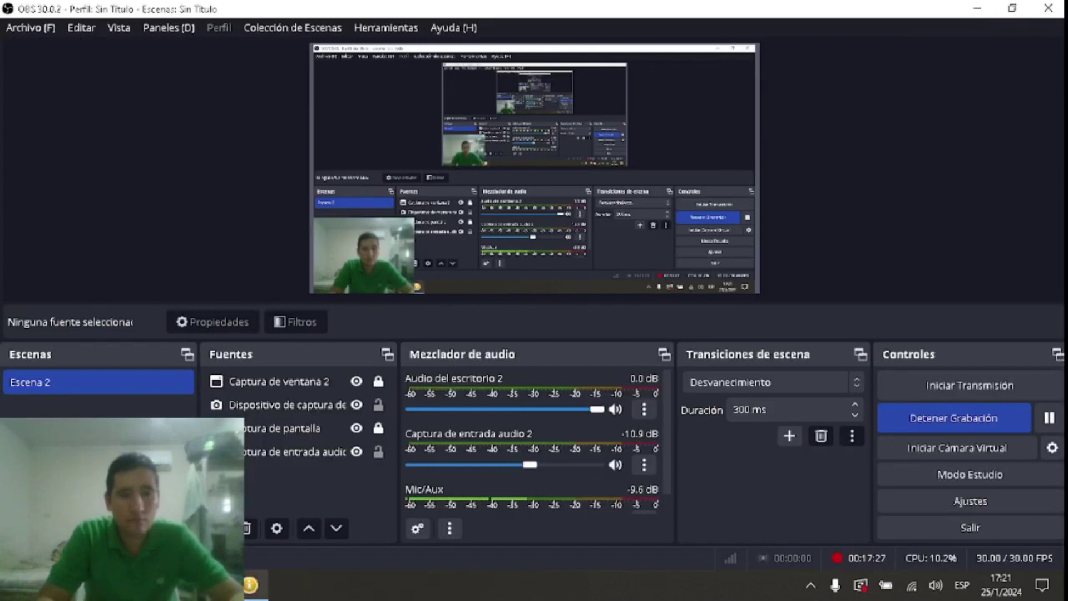
# Step: Switch back from OBS Studio to the Bio-Eléctrico cardiovascular and cerebrovascular report
pyautogui.click(245, 593)
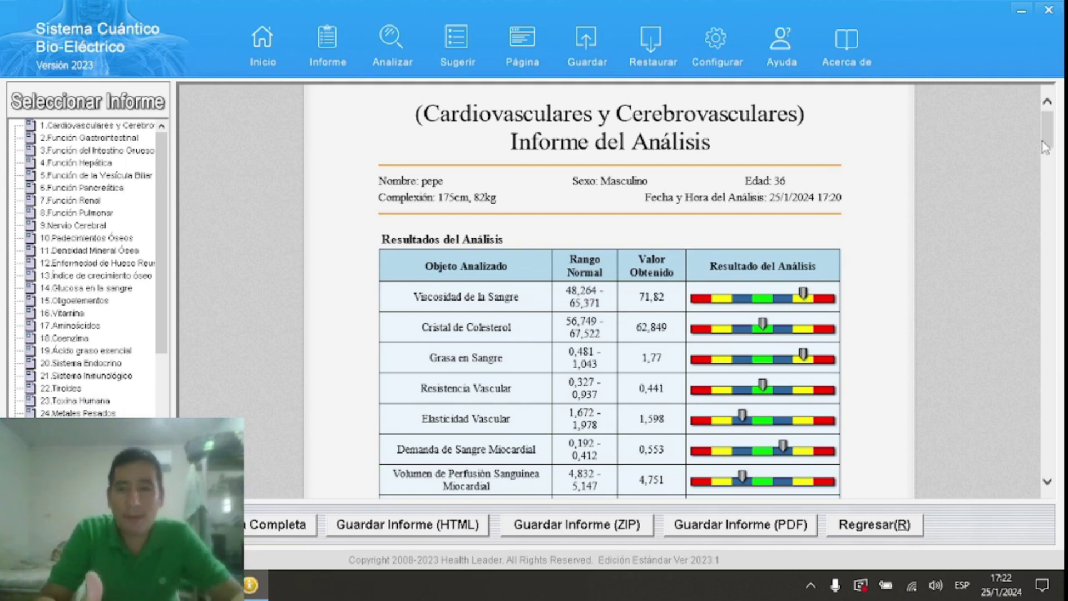
# Step: Scroll through the cardiovascular results, then open the Informe de análisis de la mano summary
pyautogui.moveTo(1046, 145); pyautogui.dragTo(1046, 146)
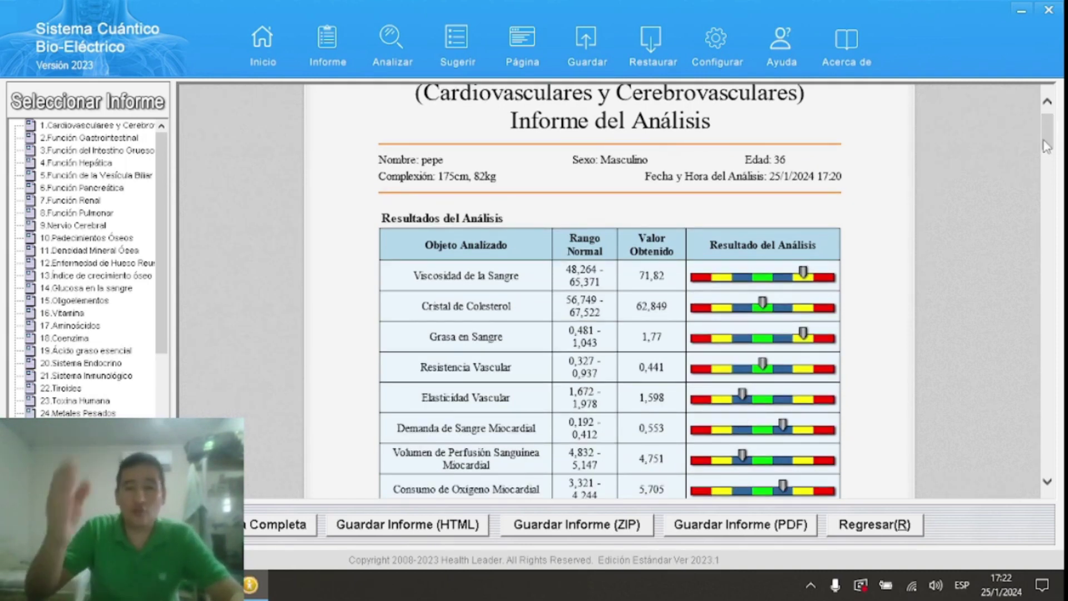
pyautogui.moveTo(1046, 144); pyautogui.dragTo(1047, 187)
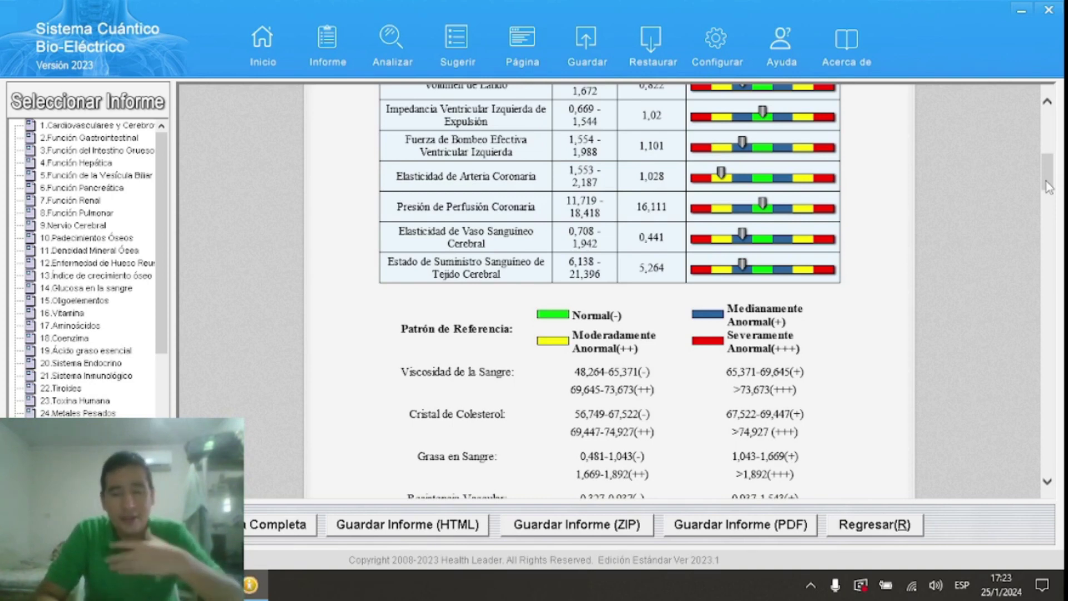
pyautogui.moveTo(1046, 181); pyautogui.dragTo(1050, 152)
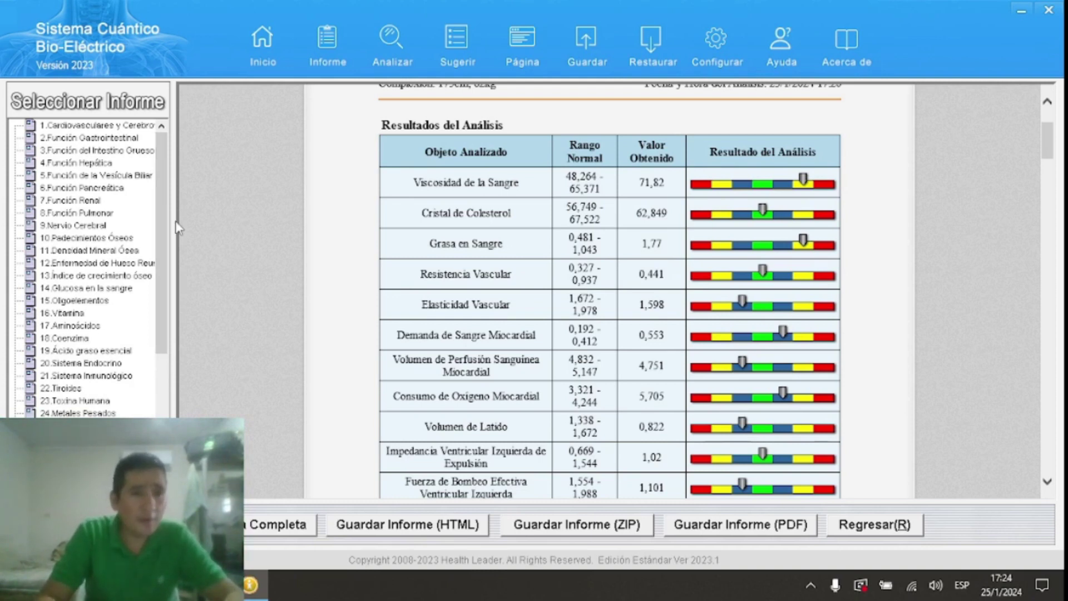
pyautogui.moveTo(166, 223); pyautogui.dragTo(170, 358)
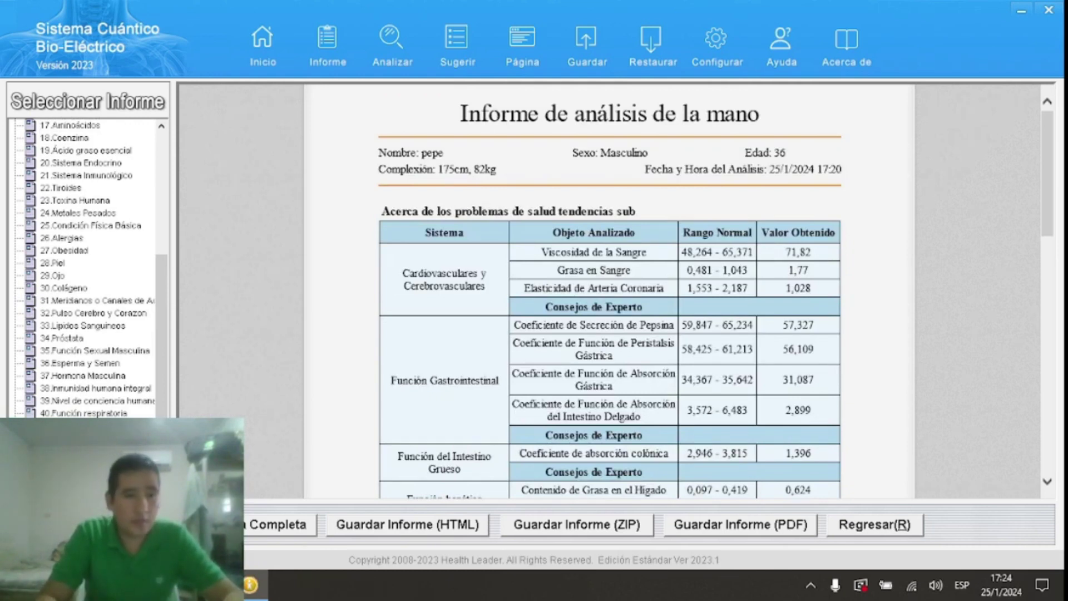
# Step: Open the 34.Próstata report, scroll the report list, then switch to OBS Studio
pyautogui.click(76, 340)
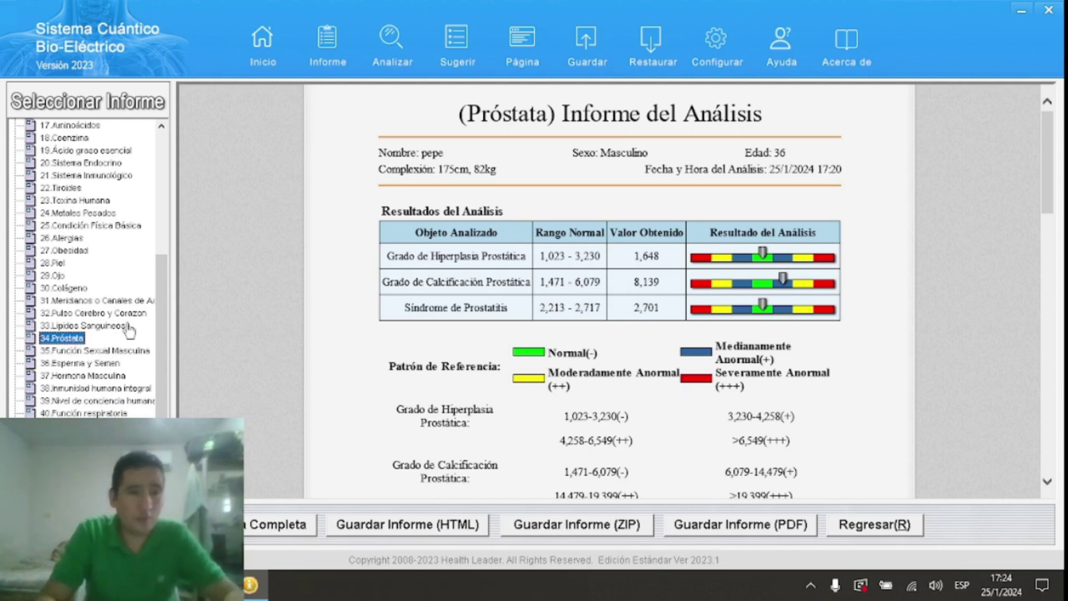
pyautogui.moveTo(160, 307); pyautogui.dragTo(161, 276)
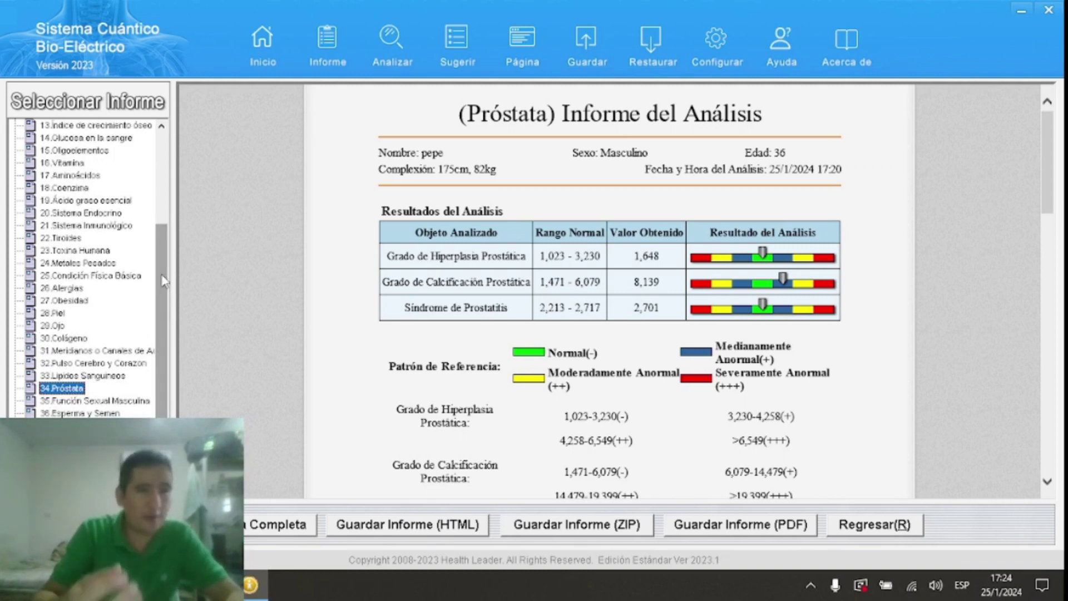
pyautogui.moveTo(164, 281); pyautogui.dragTo(165, 353)
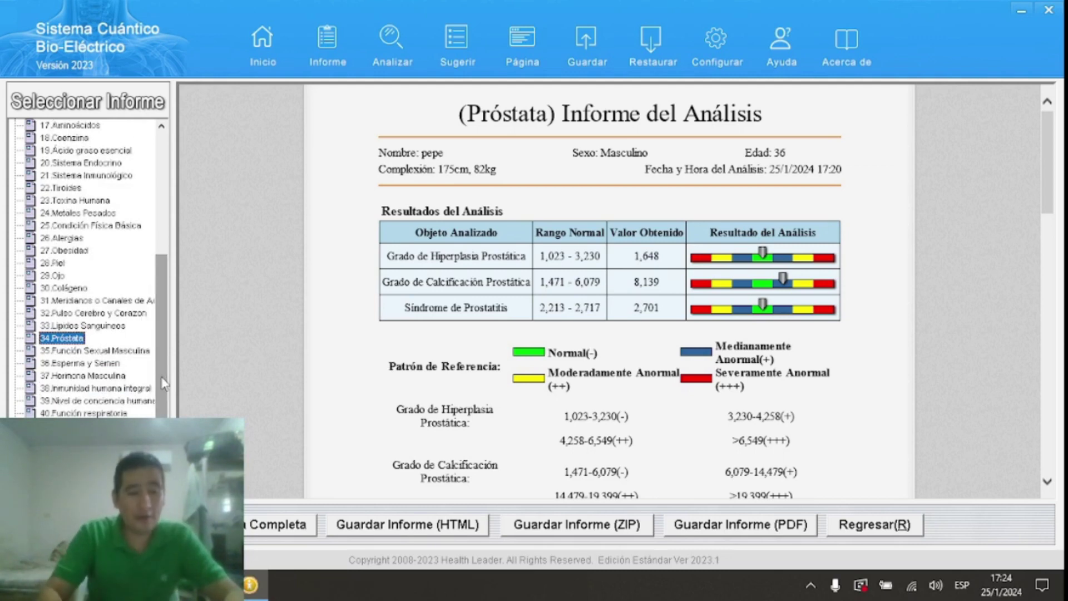
pyautogui.click(225, 585)
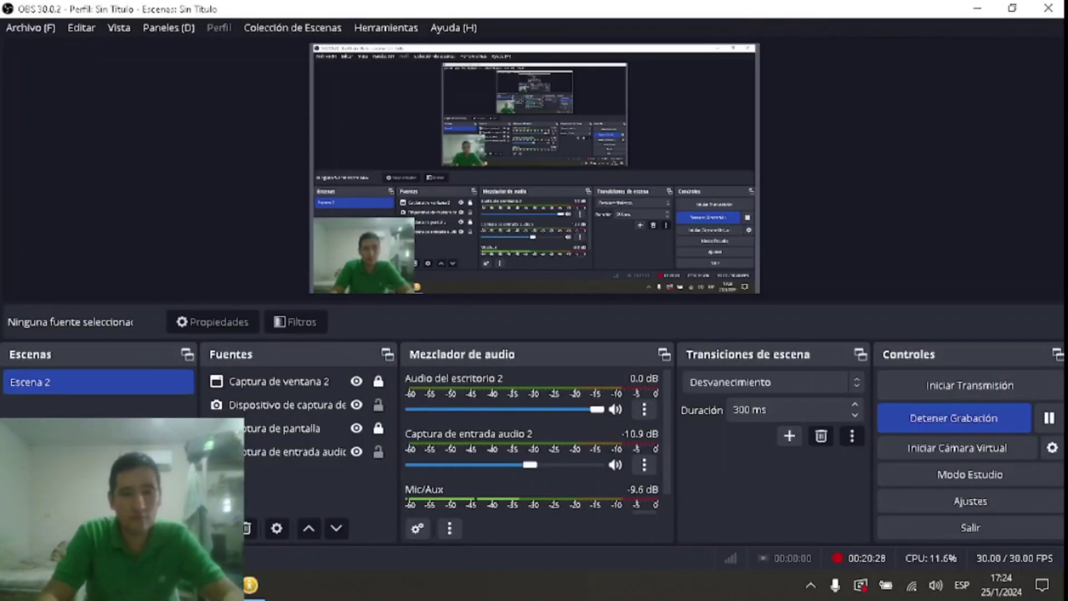
# Step: Move the webcam source to the top-left of the Escena 2 canvas, then return to Bio-Eléctrico
pyautogui.click(362, 251)
pyautogui.moveTo(371, 249); pyautogui.dragTo(388, 60)
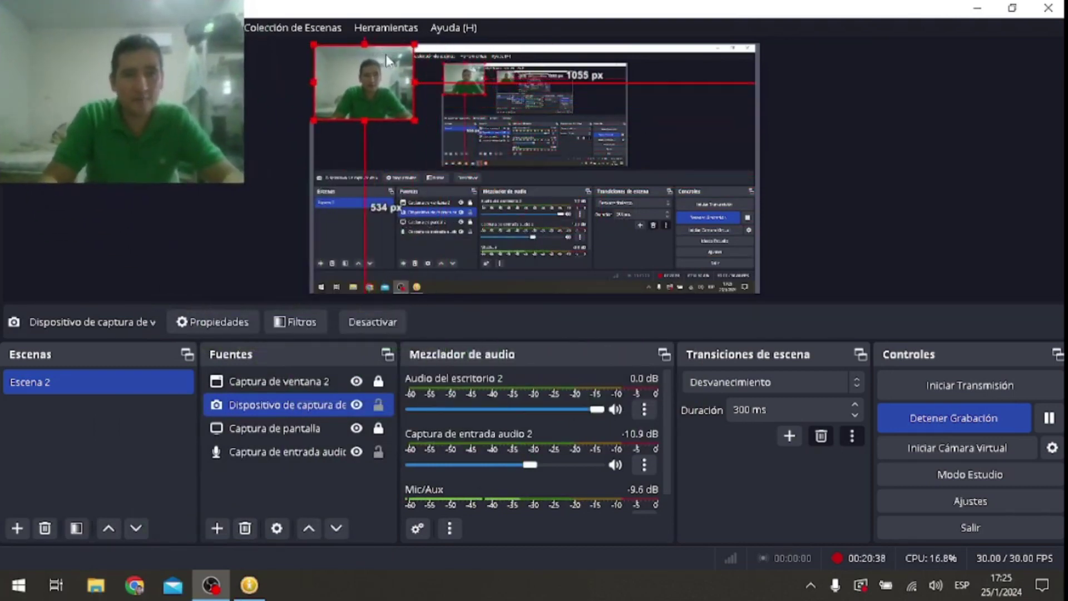
pyautogui.click(252, 594)
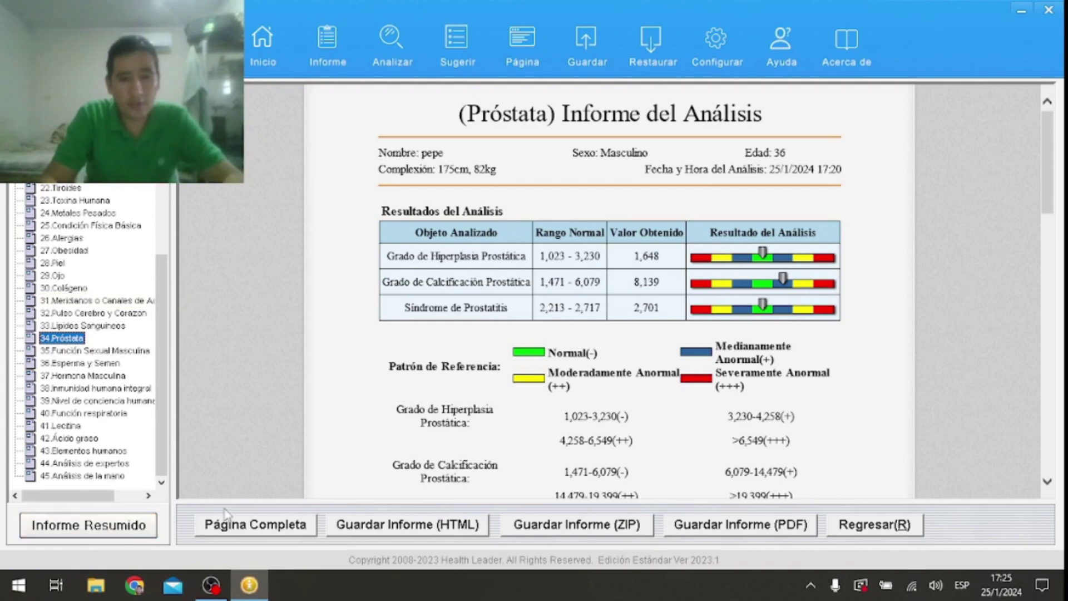
# Step: Open the Informe Resumido synthesis report in place of the Próstata report
pyautogui.click(137, 533)
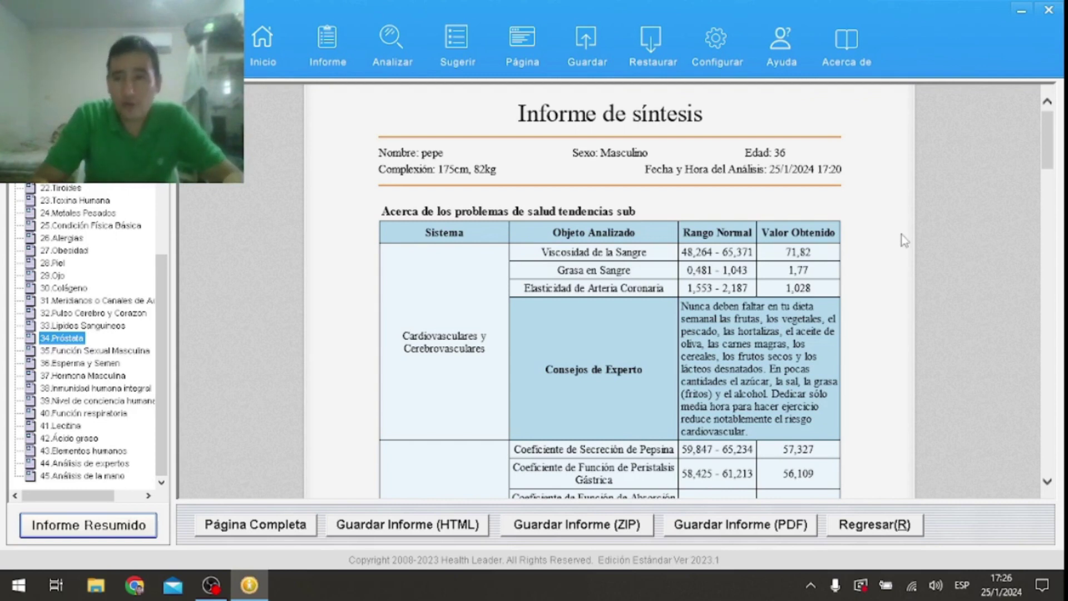
pyautogui.click(1049, 152)
pyautogui.moveTo(1051, 151); pyautogui.dragTo(1053, 172)
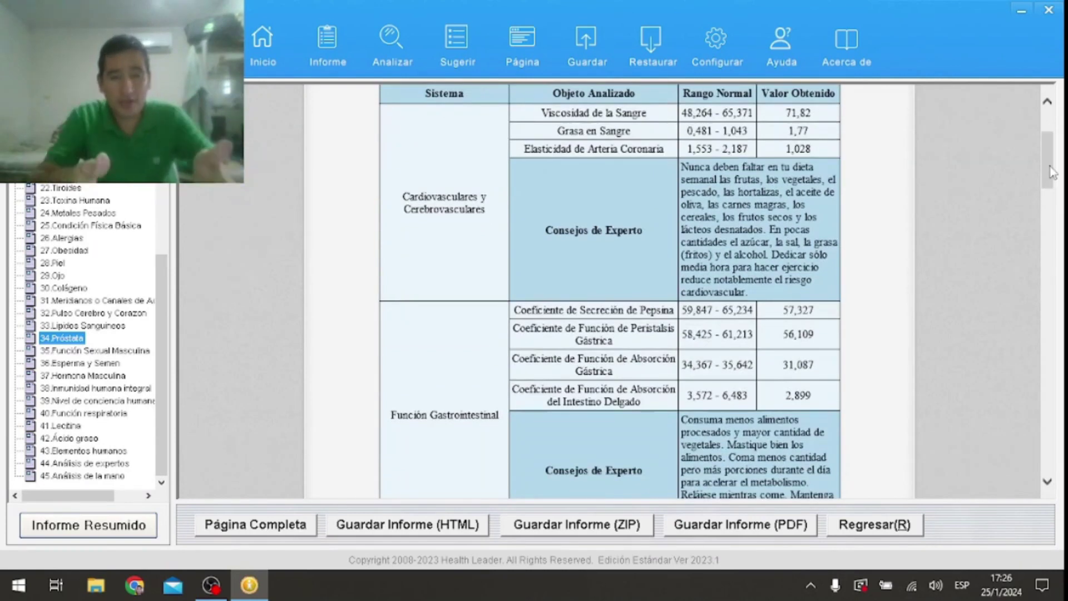
pyautogui.moveTo(1049, 161); pyautogui.dragTo(1049, 172)
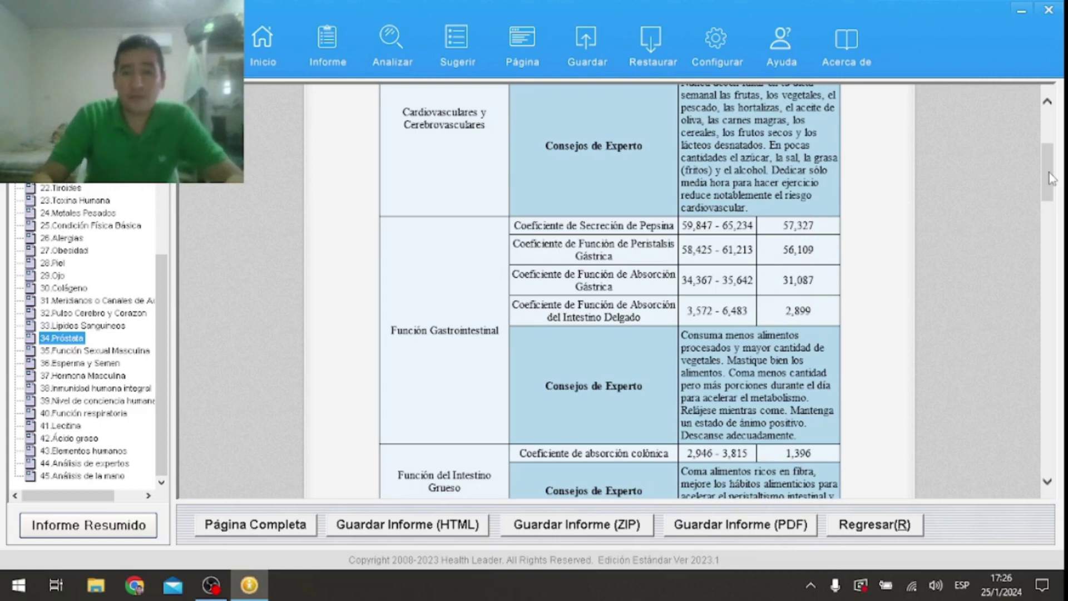
pyautogui.moveTo(1049, 174); pyautogui.dragTo(1052, 148)
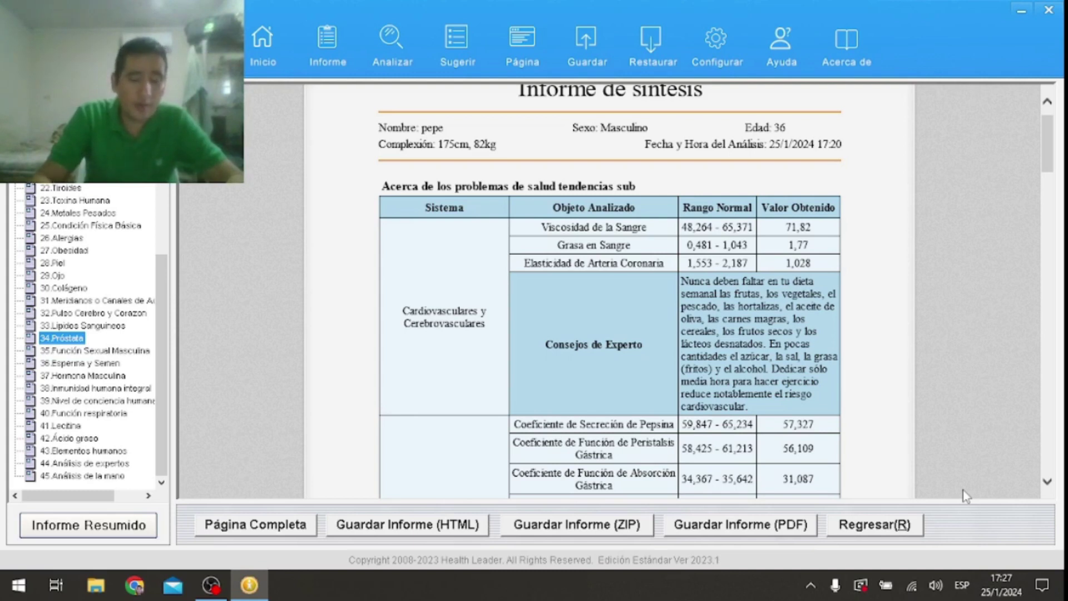
# Step: Scroll the synthesis report down to the Oligoelementos and Vitamina rows, showing Vitamina D3 at 4,2
pyautogui.click(1047, 482)
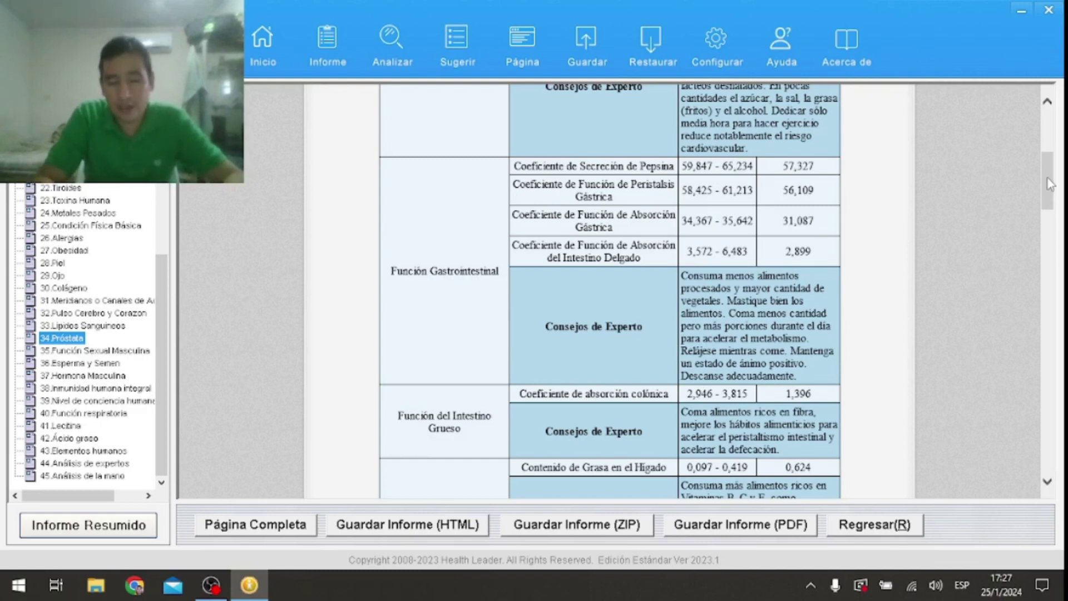
pyautogui.moveTo(1048, 184); pyautogui.dragTo(1053, 220)
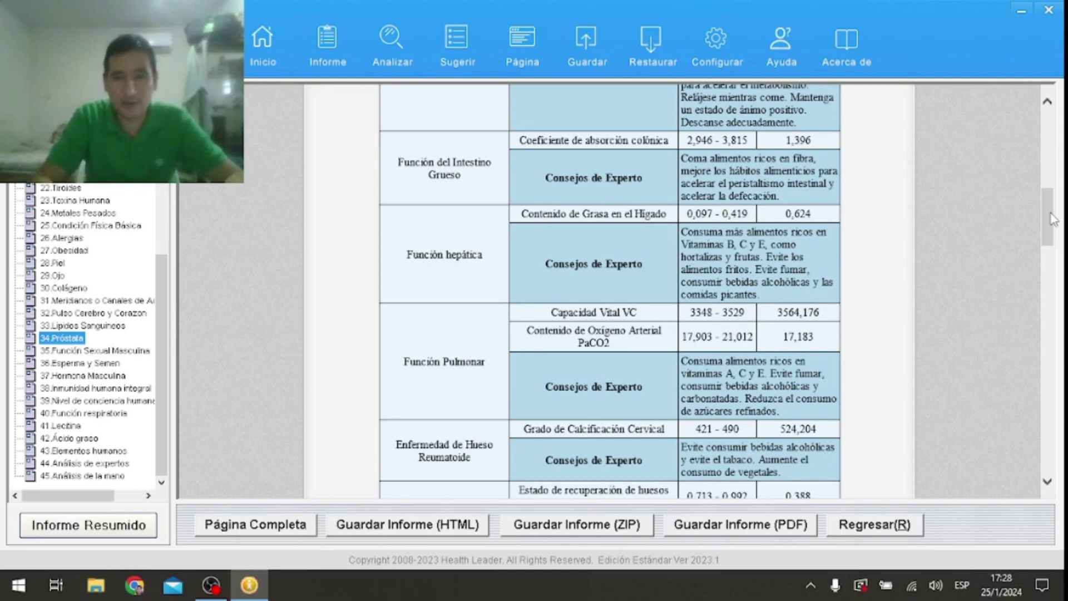
pyautogui.moveTo(1054, 220)
pyautogui.mouseDown()
pyautogui.moveTo(1053, 242)
pyautogui.moveTo(1054, 228)
pyautogui.mouseUp()
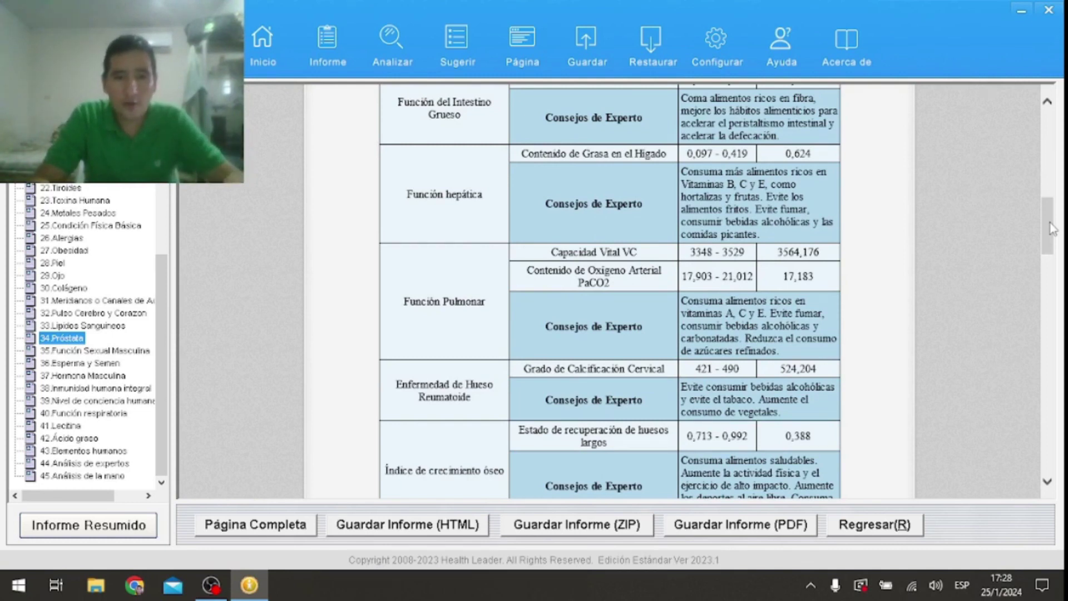
pyautogui.moveTo(1052, 228); pyautogui.dragTo(1052, 277)
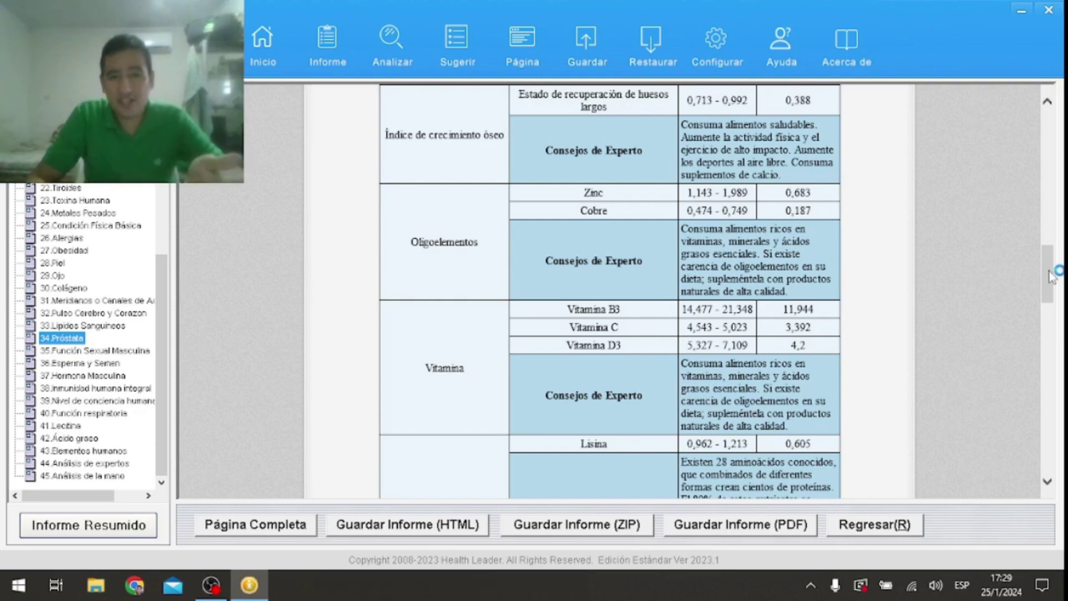
# Step: Scroll to the report's end, showing the Colágeno results, expert advice and closing disclaimer
pyautogui.moveTo(1051, 276); pyautogui.dragTo(1051, 320)
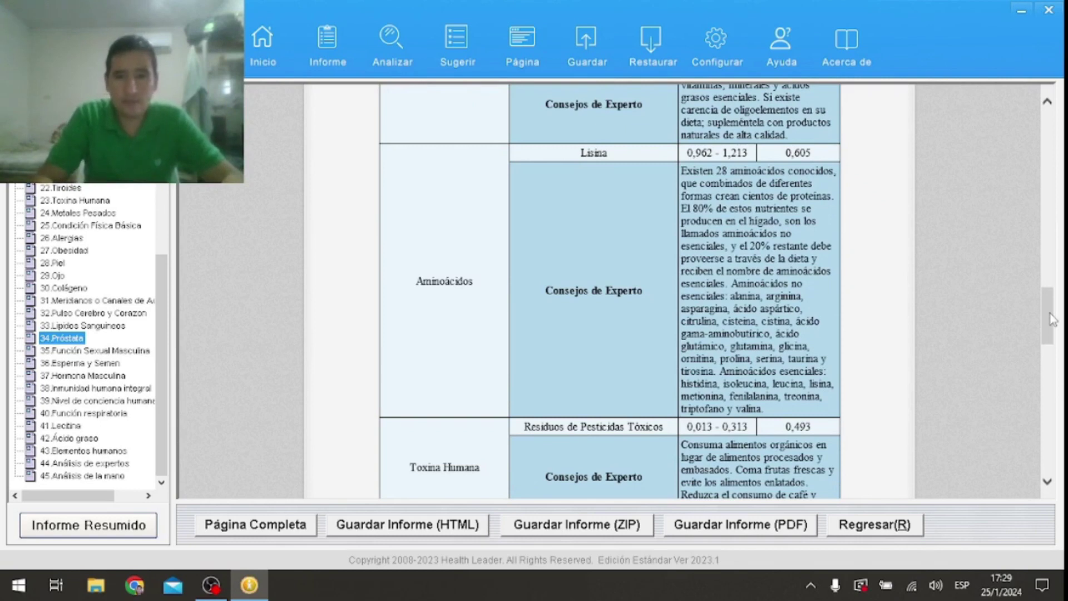
pyautogui.moveTo(1052, 319); pyautogui.dragTo(1053, 352)
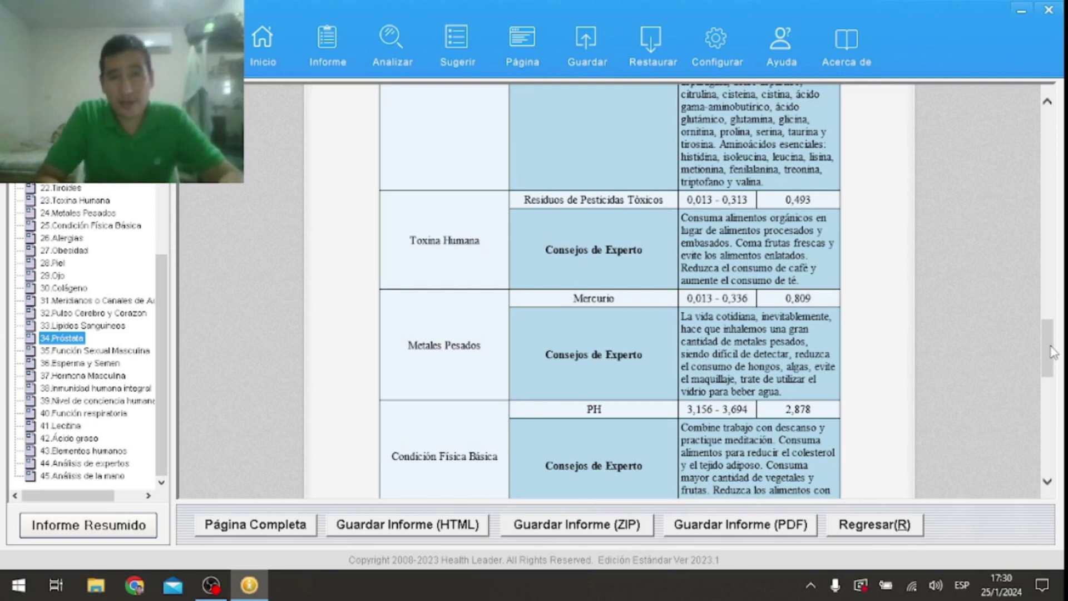
pyautogui.moveTo(1053, 352); pyautogui.dragTo(1056, 383)
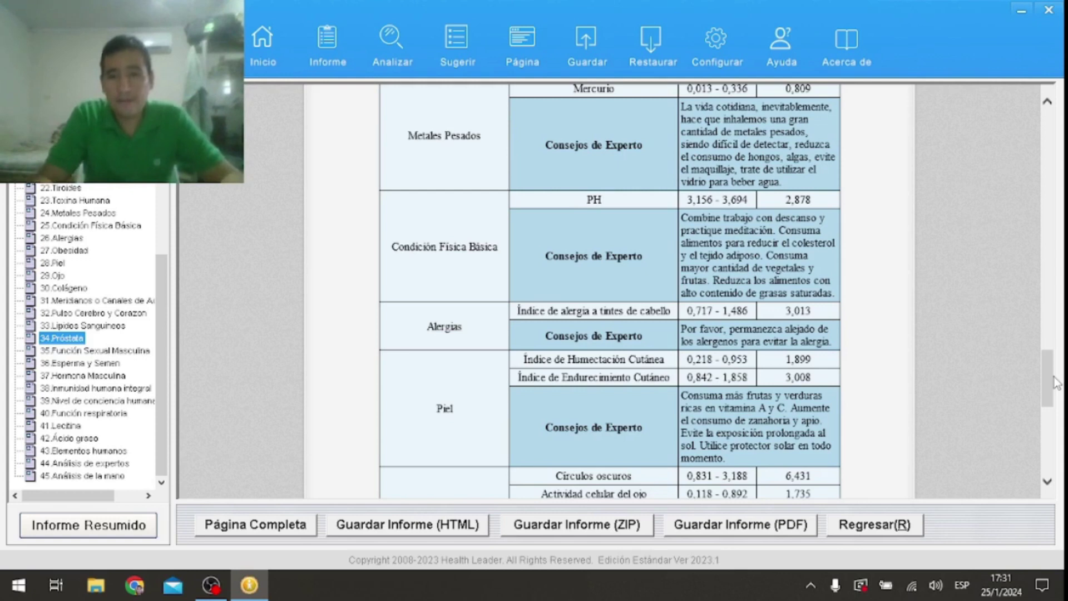
pyautogui.moveTo(1054, 376); pyautogui.dragTo(1055, 399)
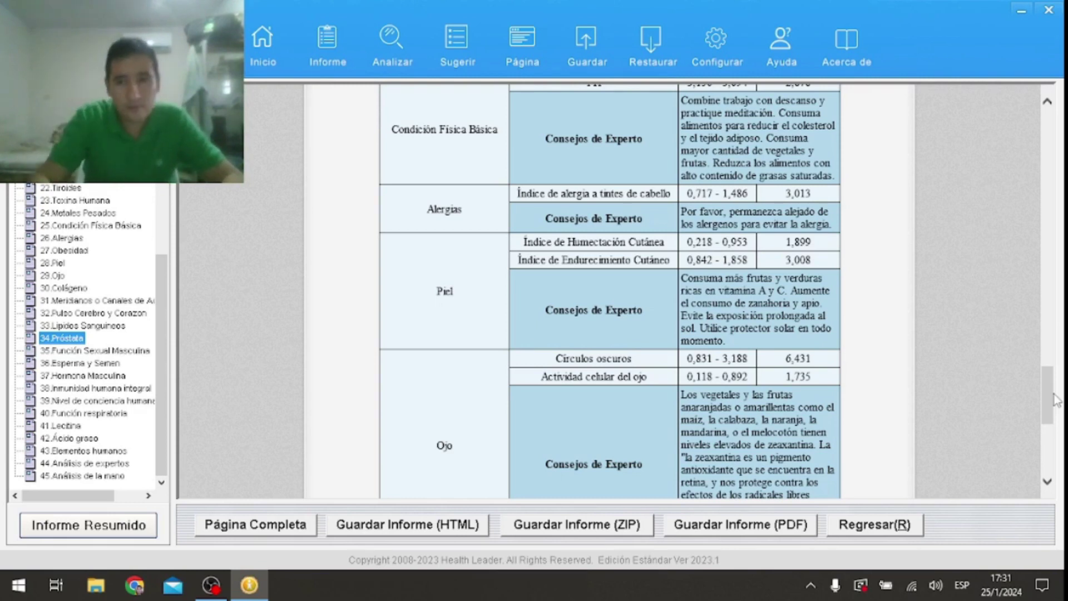
pyautogui.moveTo(1054, 395); pyautogui.dragTo(1054, 407)
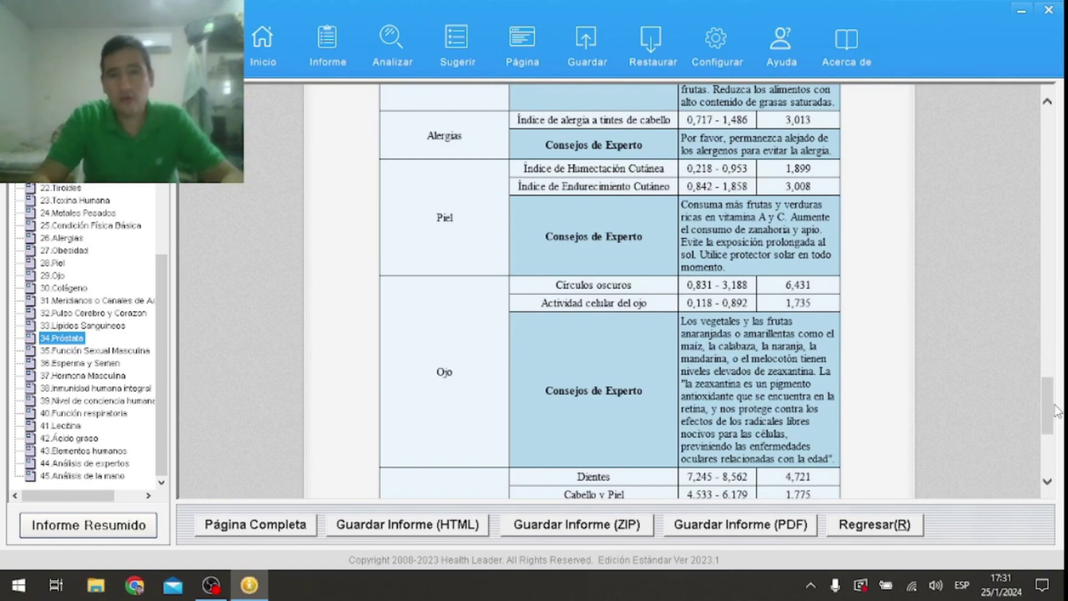
pyautogui.moveTo(1056, 415); pyautogui.dragTo(1057, 460)
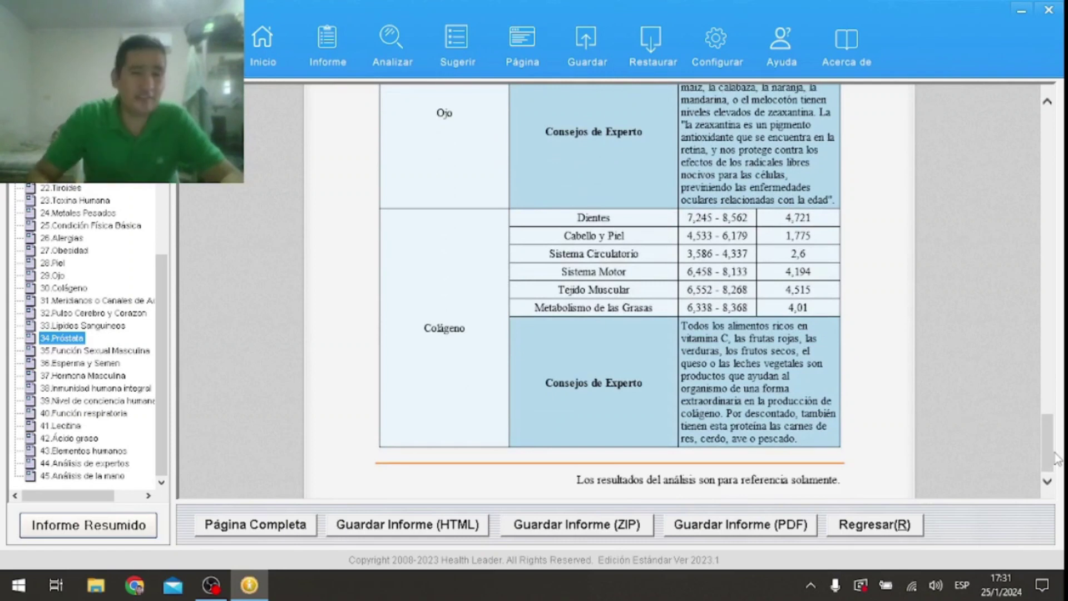
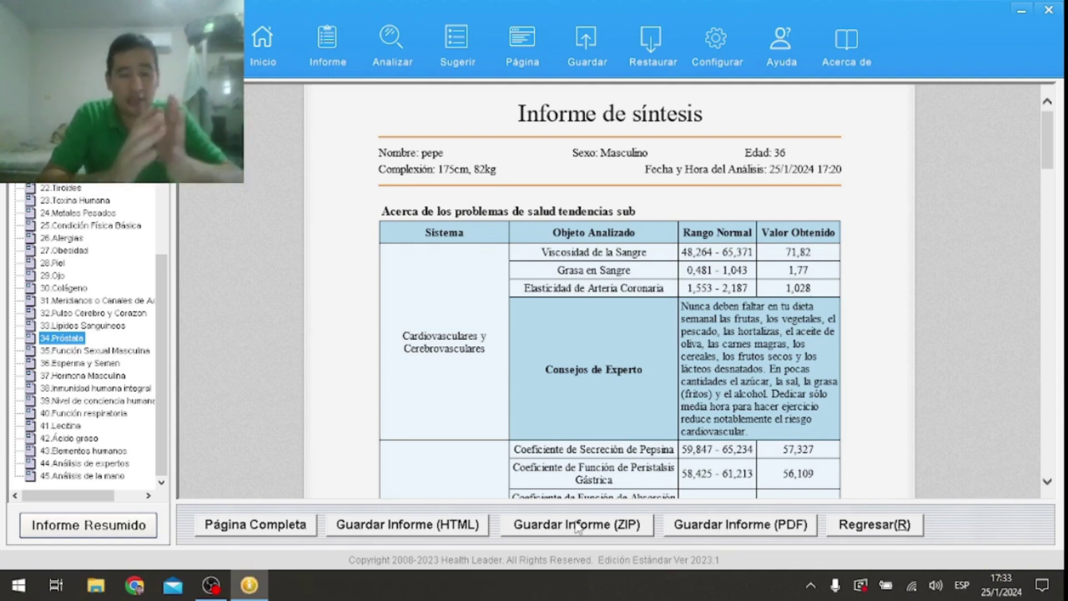
# Step: Export the summary report to PDF, using the patient's name as the file name
pyautogui.click(712, 528)
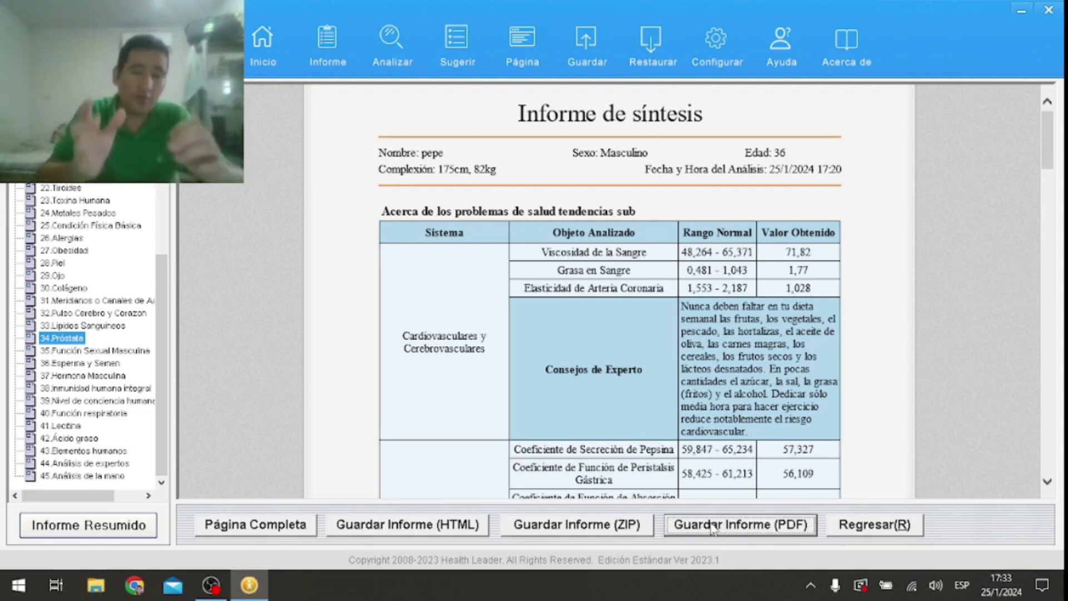
pyautogui.click(713, 526)
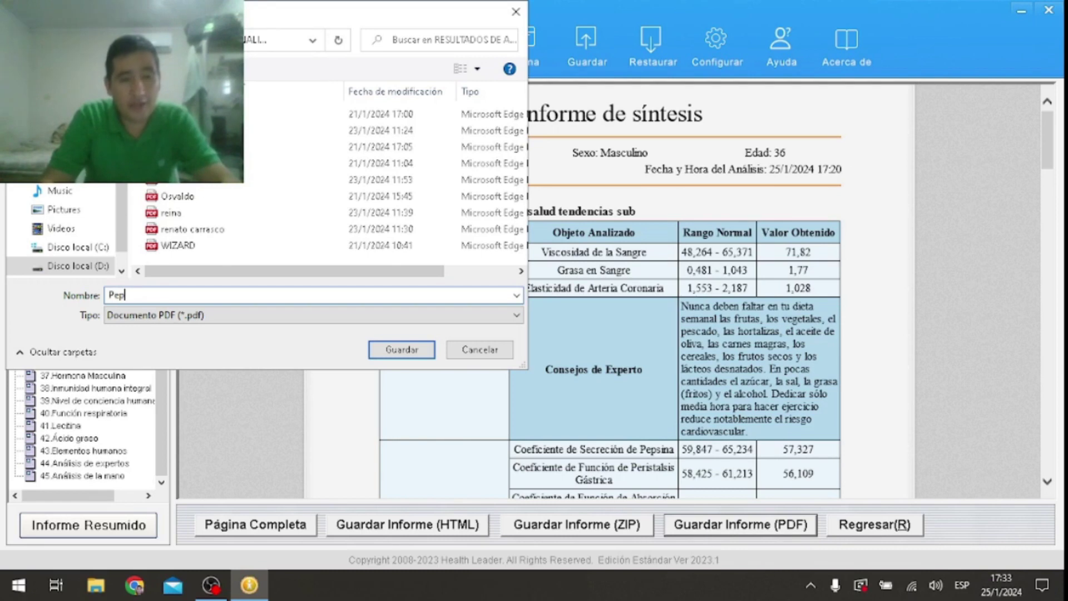
pyautogui.write('pe')
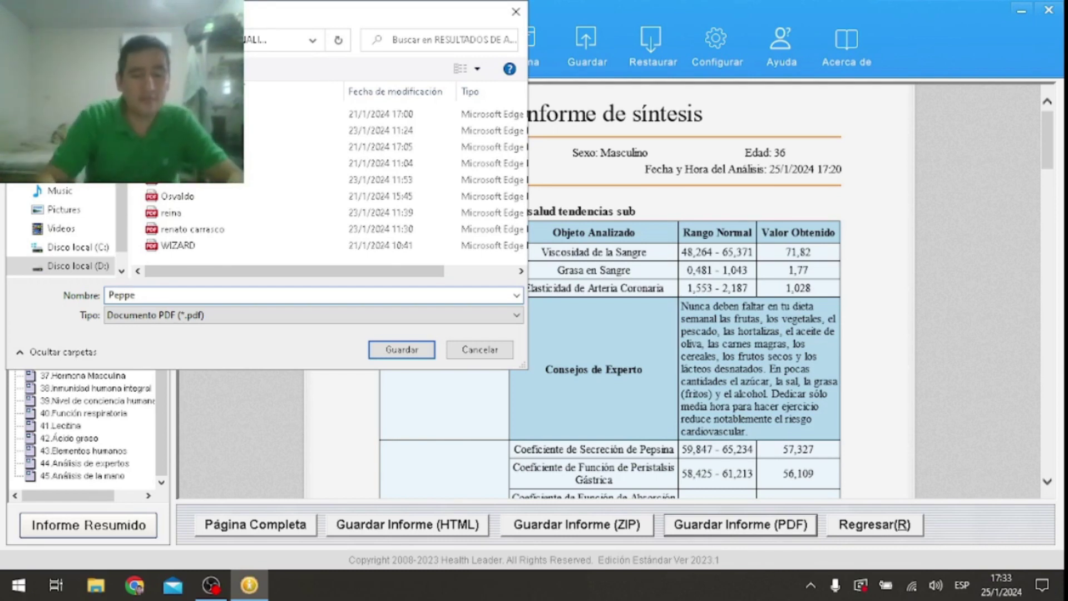
pyautogui.press('BackSpace')
pyautogui.press('BackSpace')
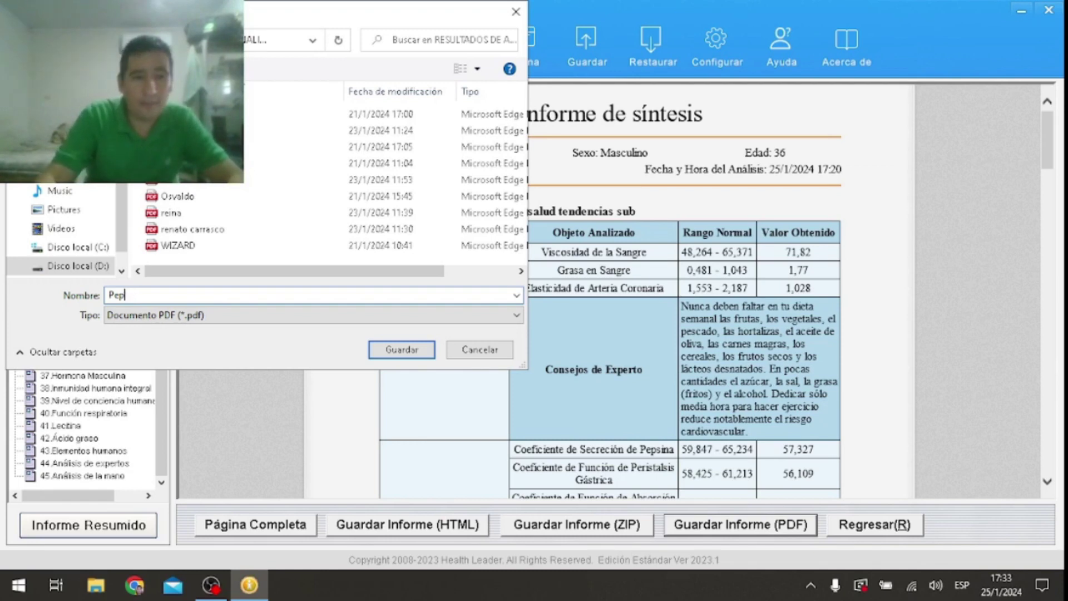
pyautogui.write('e')
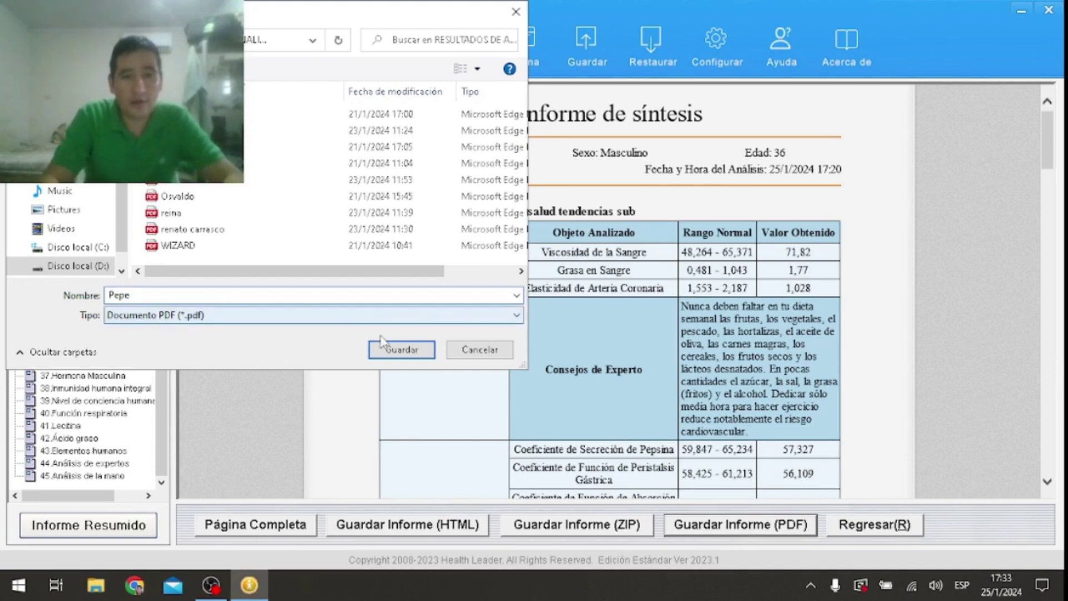
pyautogui.click(402, 350)
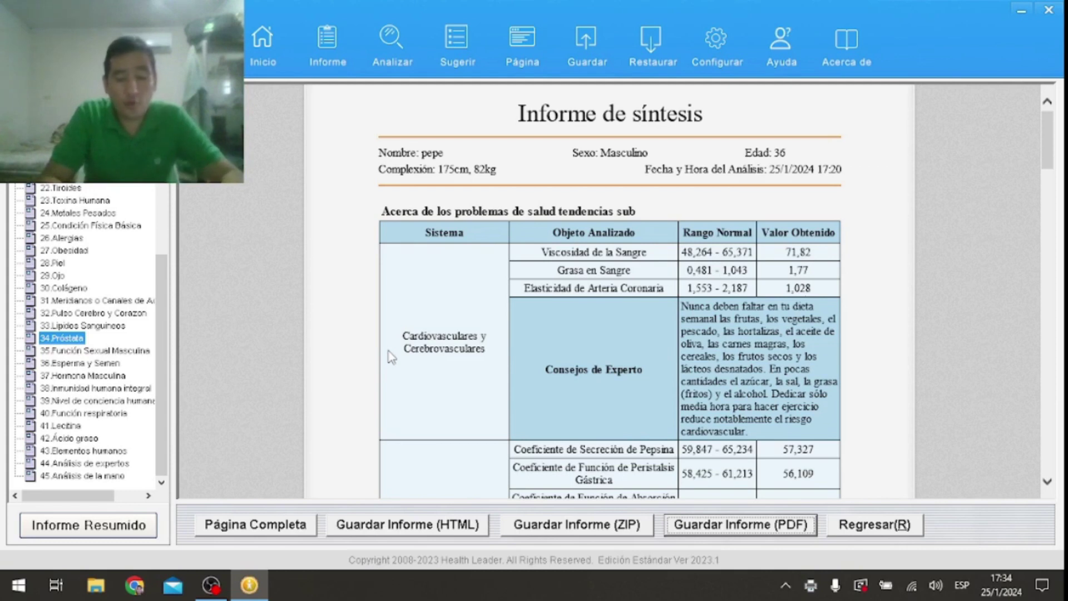
# Step: Review the 27.Obesidad results, then display the 26.Alergias analysis report
pyautogui.click(80, 257)
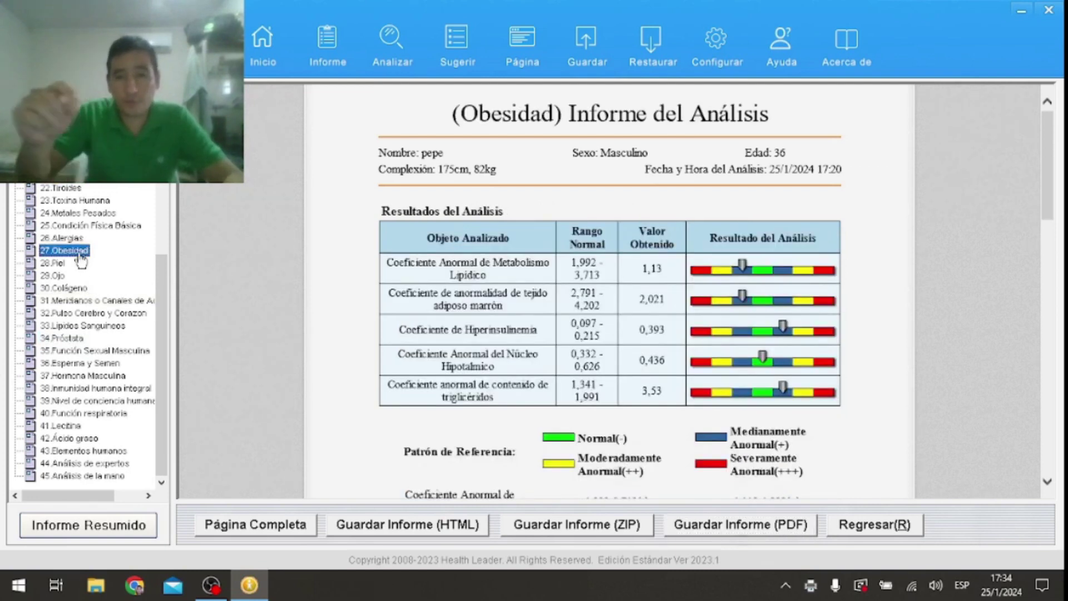
pyautogui.click(71, 239)
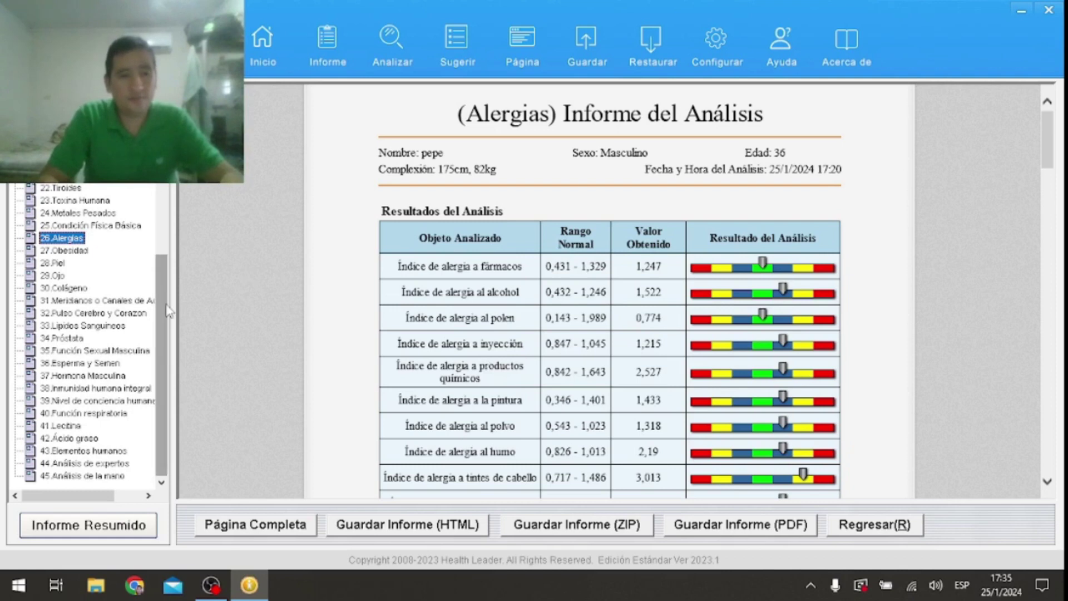
pyautogui.scroll(5, 168, 311)
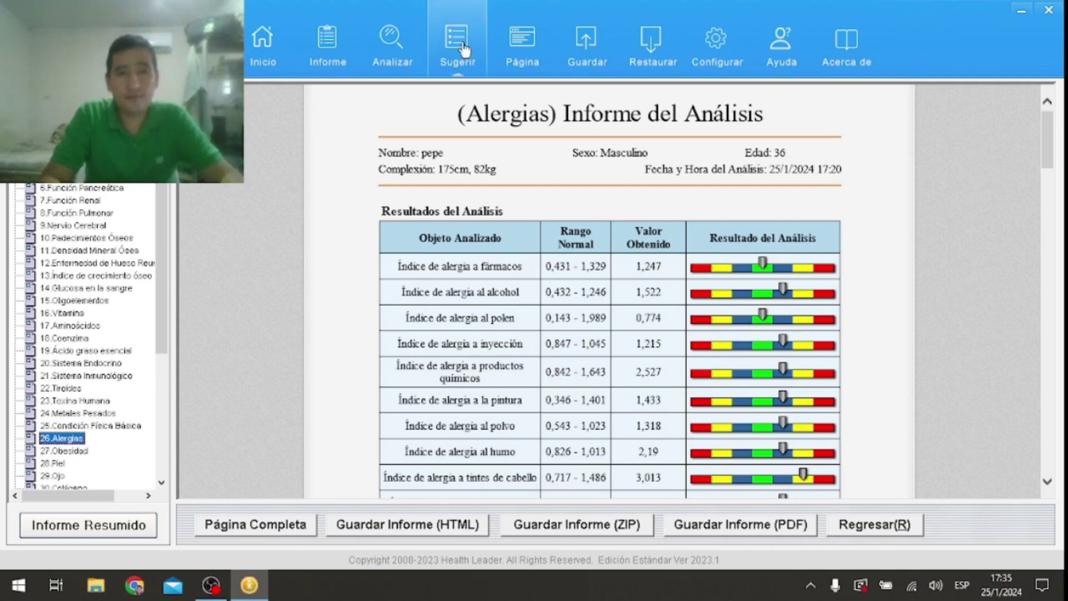
pyautogui.click(526, 52)
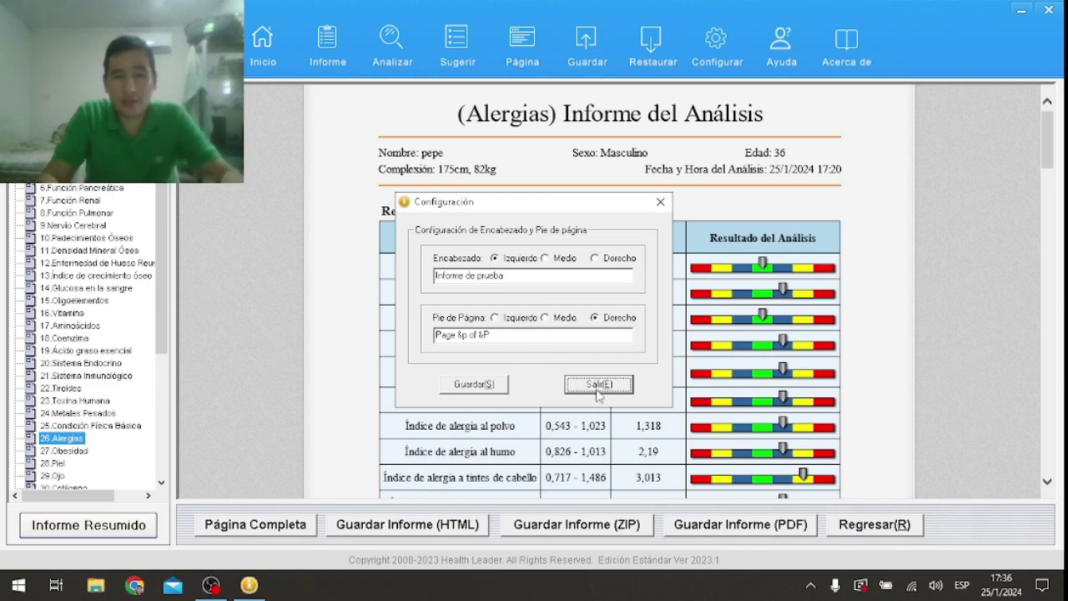
pyautogui.click(598, 385)
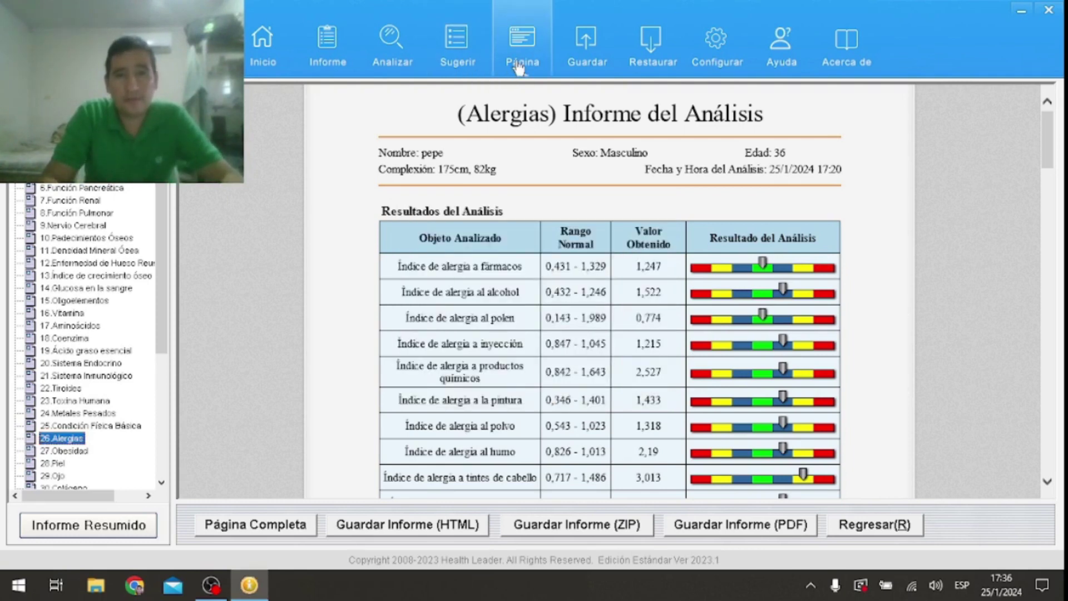
# Step: Open and exit the Copia de Seguridad and Restaurar dialogs without running either
pyautogui.click(596, 58)
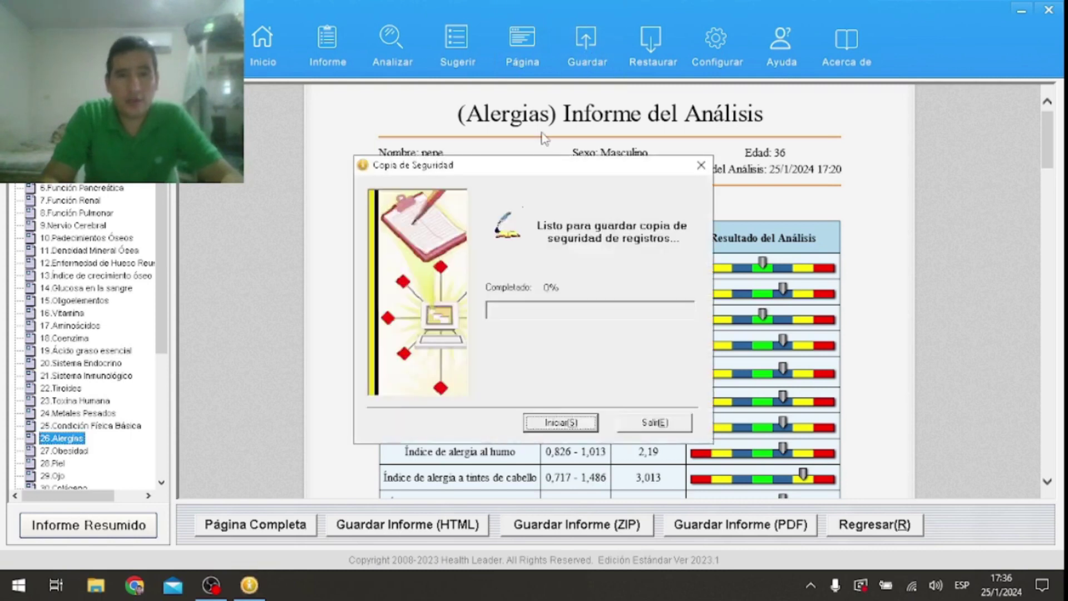
pyautogui.click(648, 428)
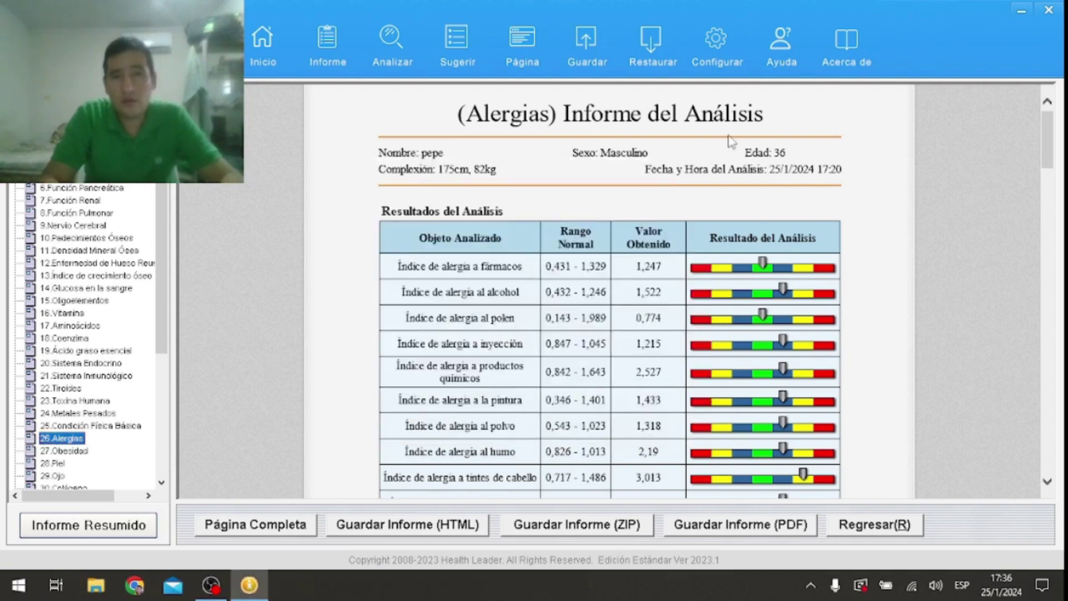
pyautogui.click(662, 39)
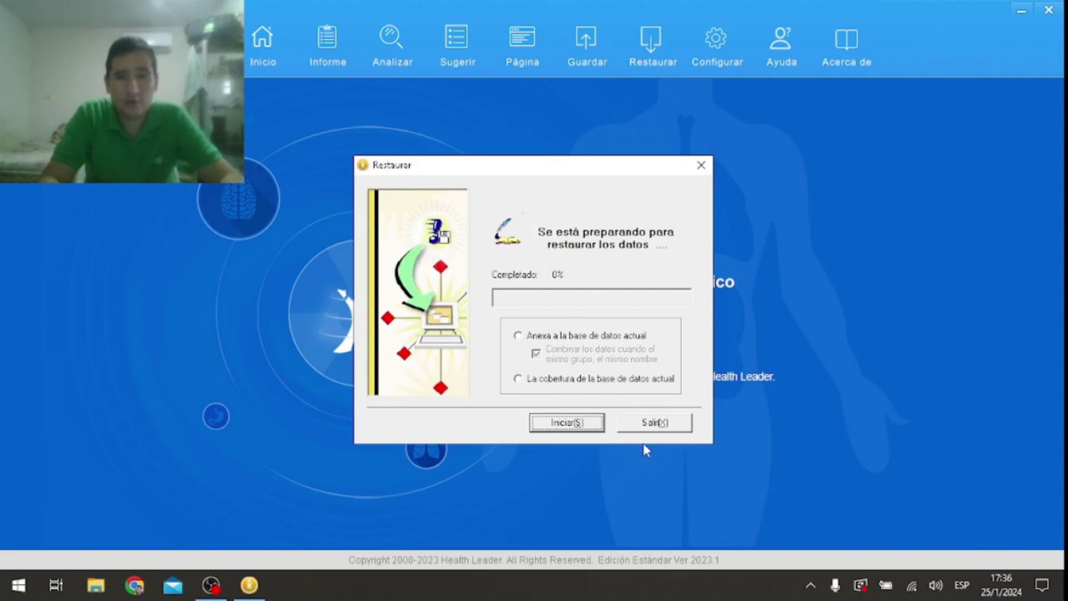
pyautogui.click(647, 424)
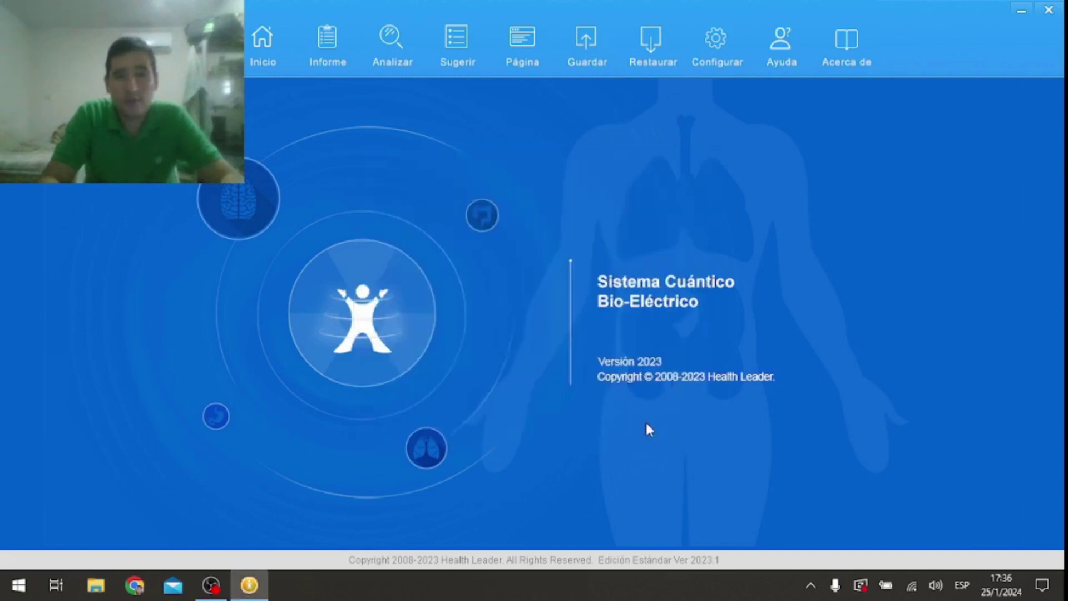
# Step: In Configuración de Reporte, toggle Función Pancreática and Función Renal, then save with every section shown
pyautogui.click(712, 59)
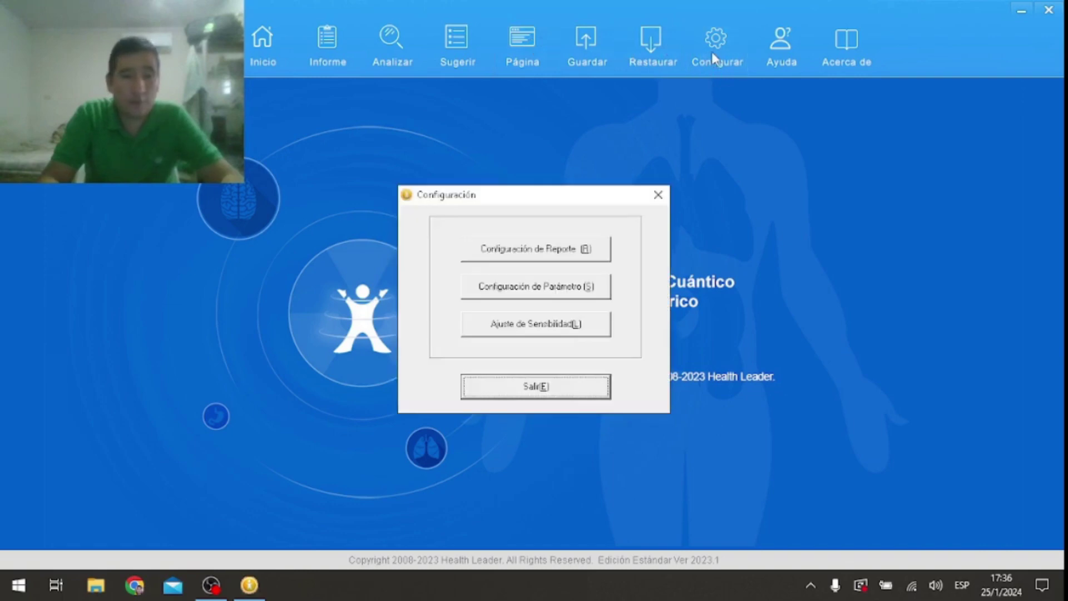
pyautogui.click(528, 250)
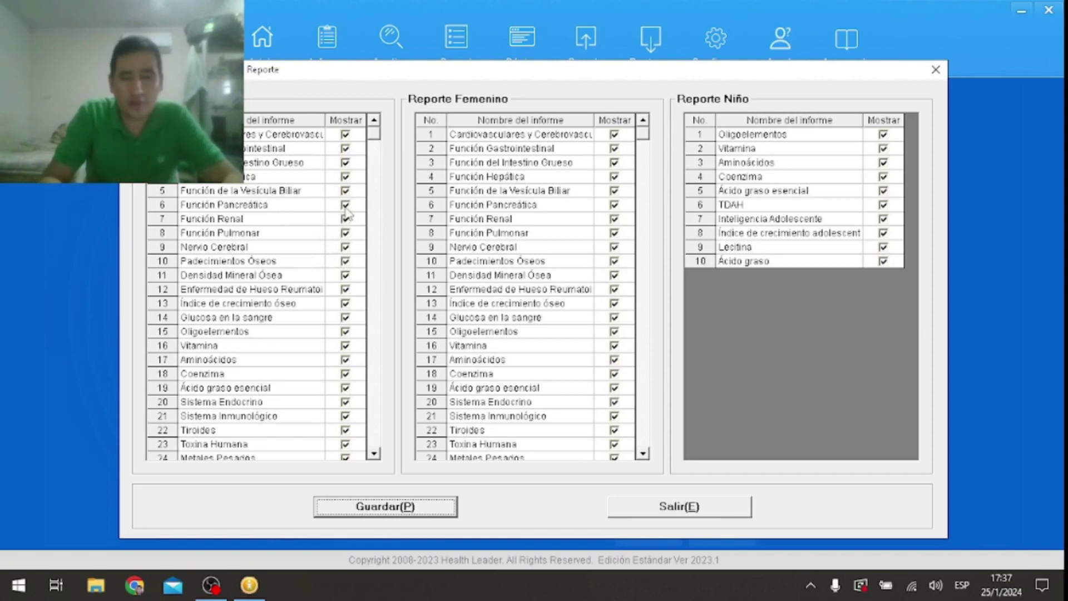
pyautogui.click(345, 205)
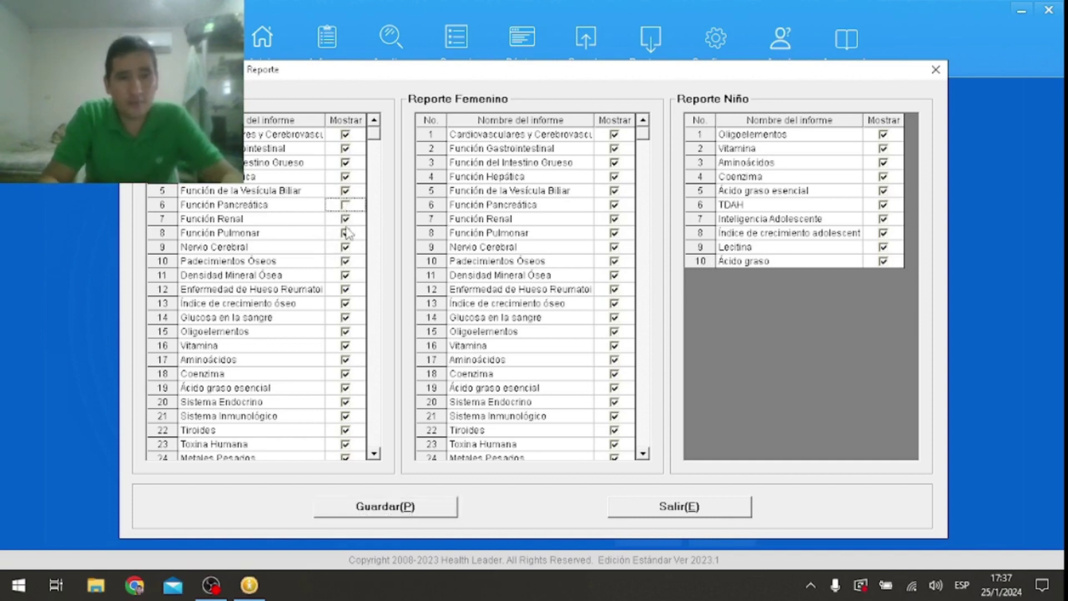
pyautogui.click(345, 219)
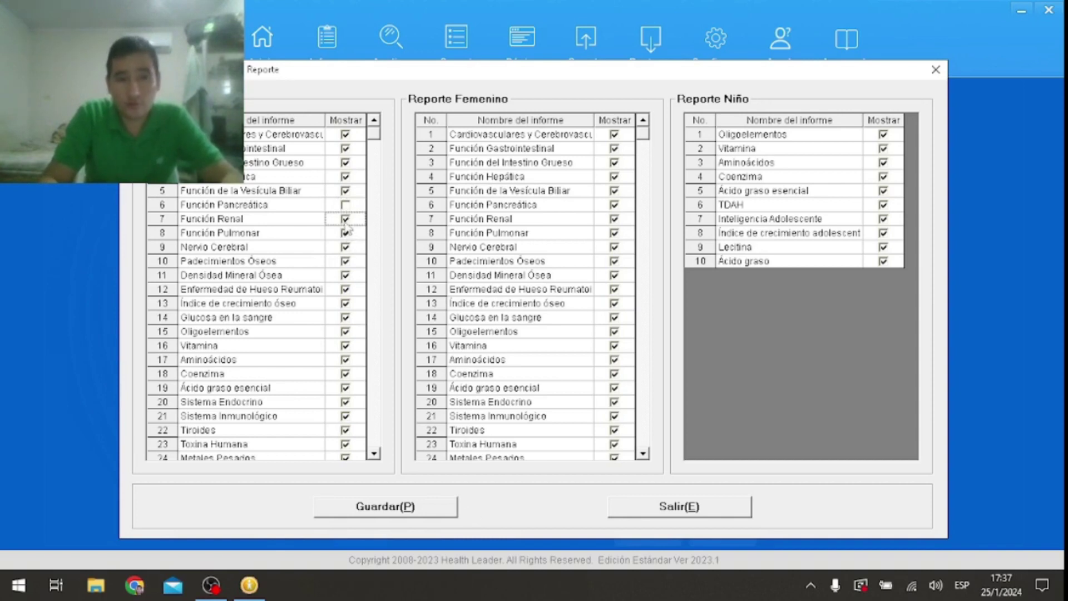
pyautogui.click(345, 206)
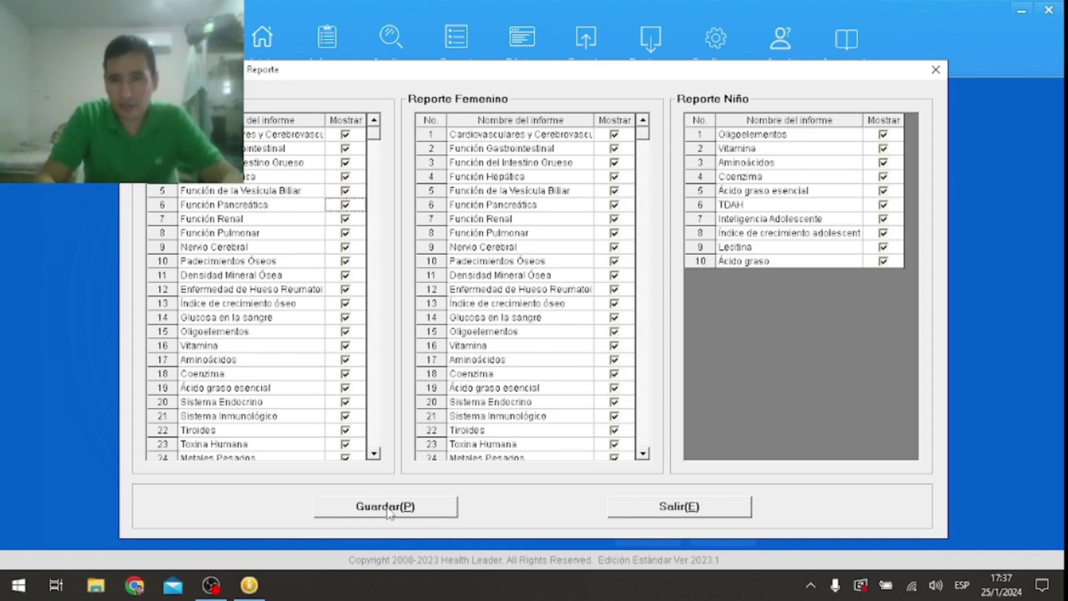
pyautogui.click(387, 507)
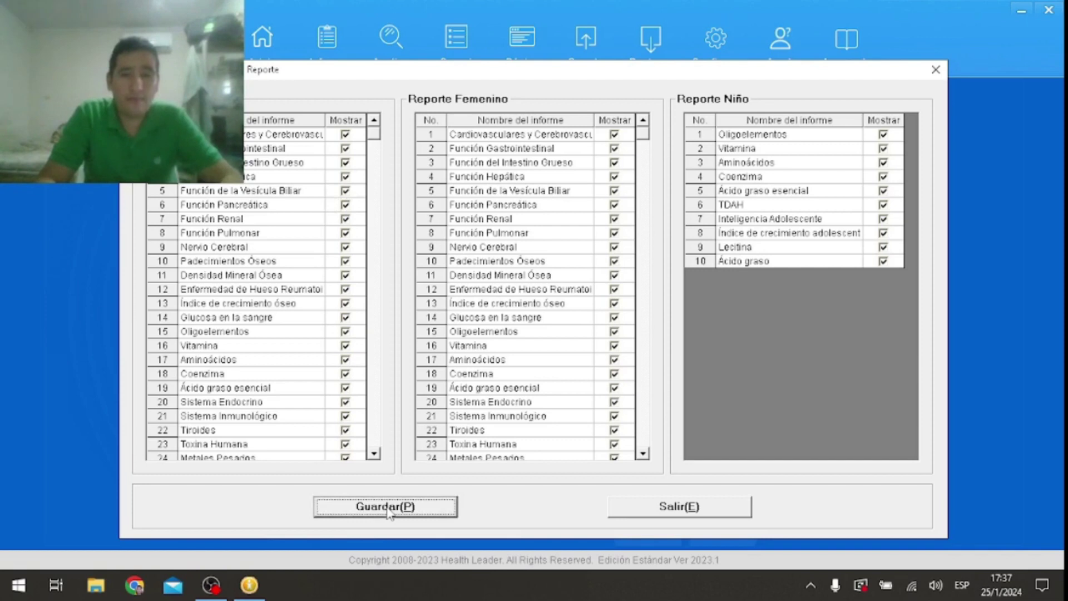
pyautogui.click(387, 508)
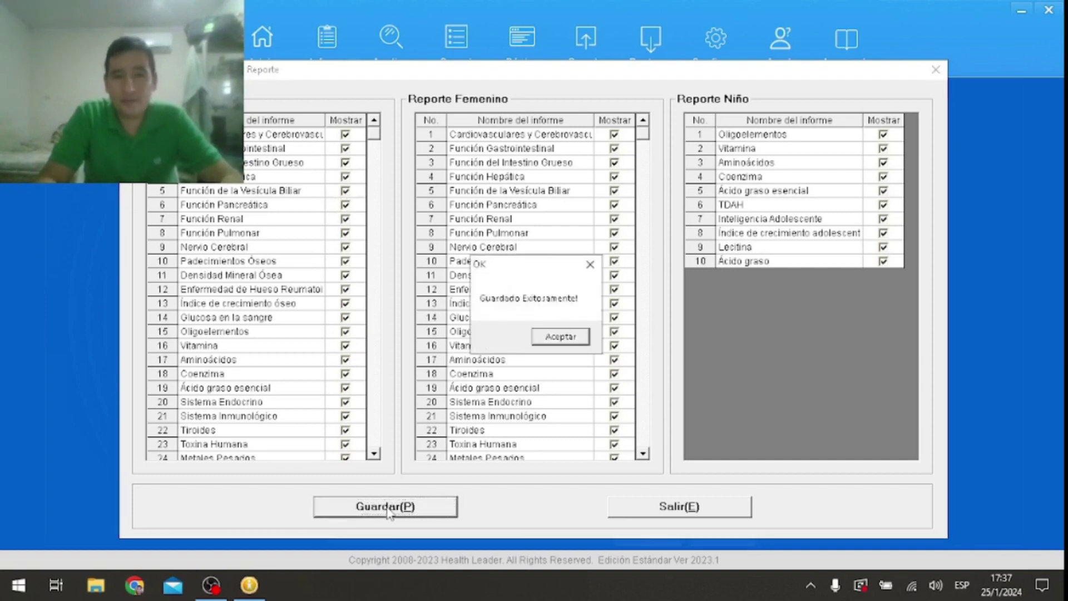
pyautogui.click(563, 340)
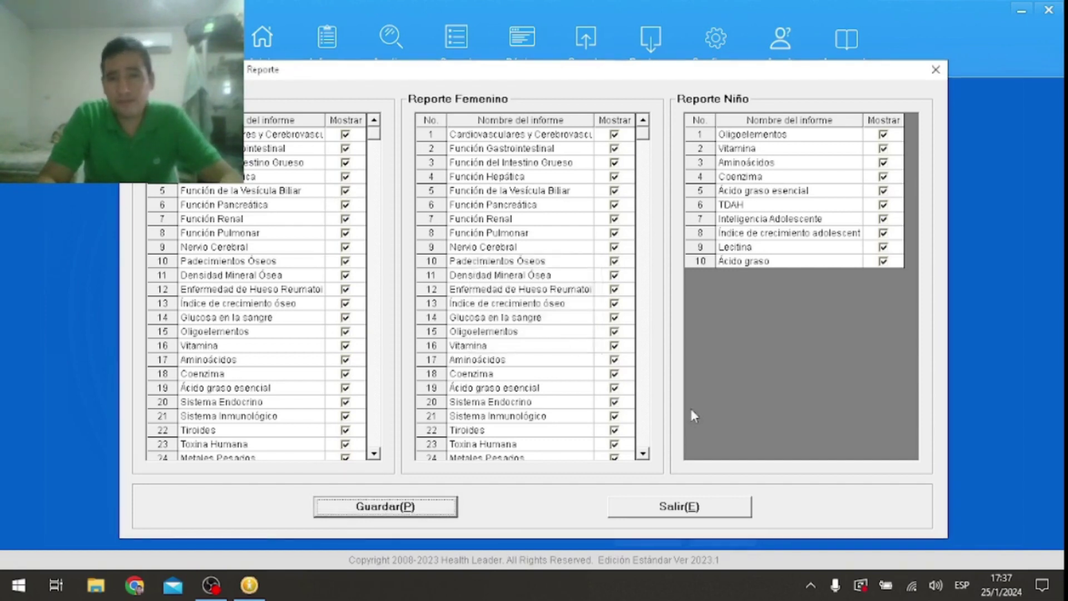
pyautogui.click(696, 506)
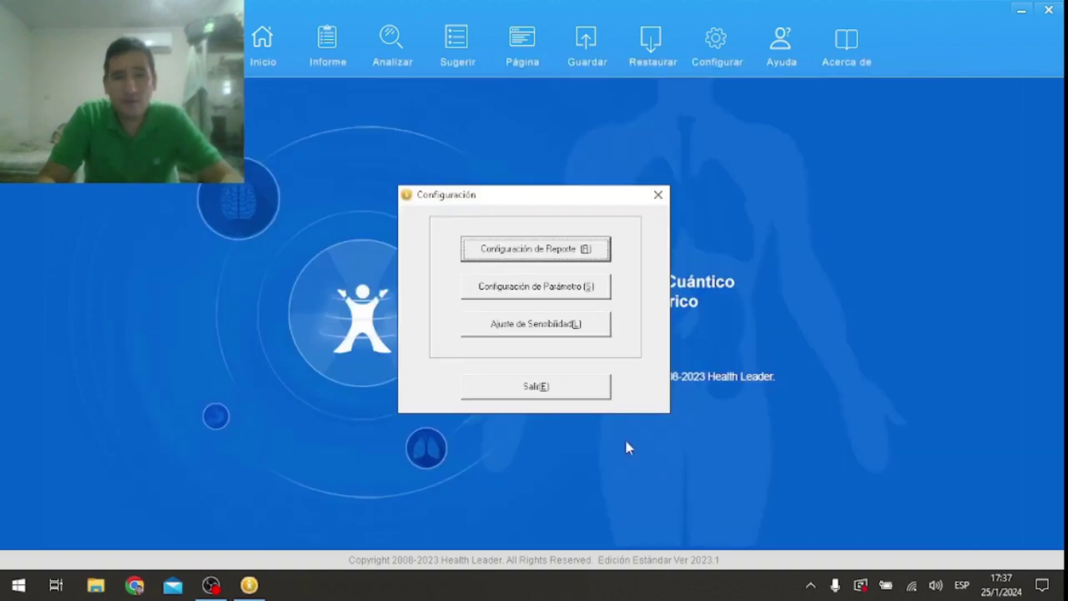
pyautogui.click(529, 294)
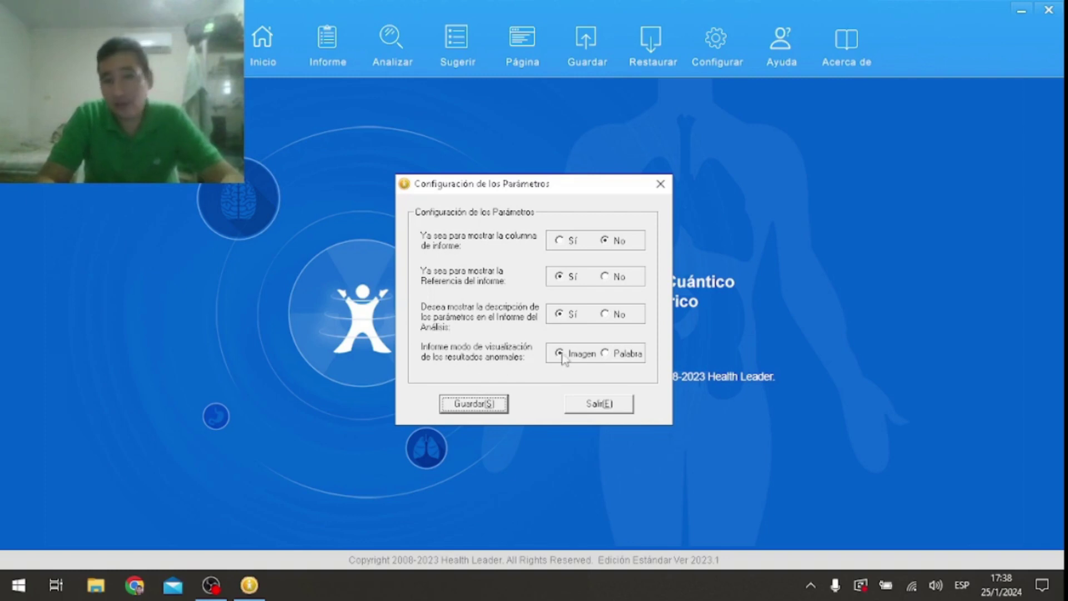
pyautogui.click(594, 413)
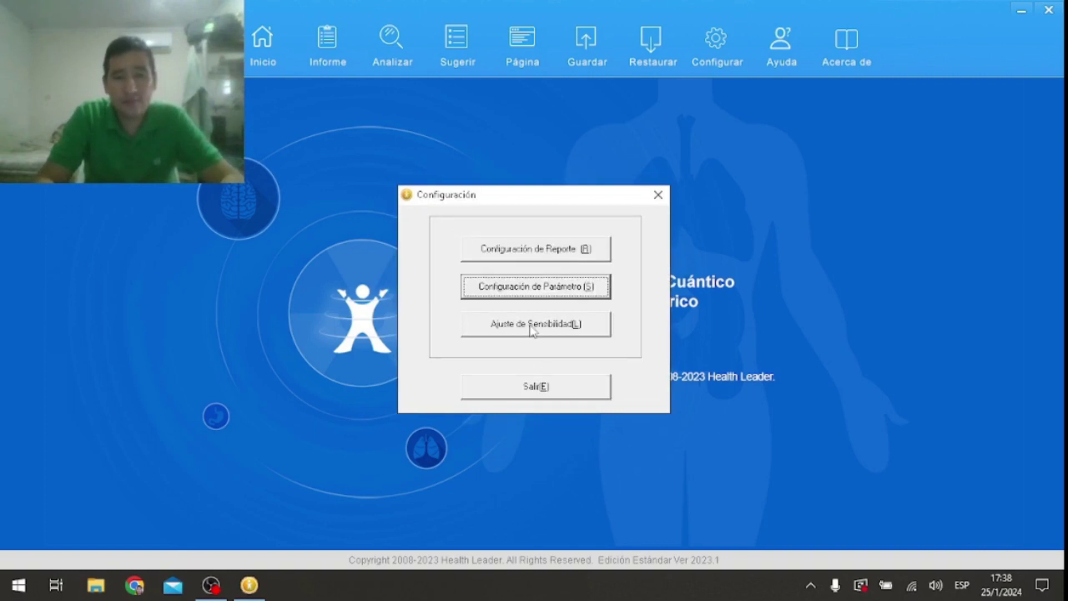
# Step: Save the sensor sensitivity at Medio and exit the Configuración menu
pyautogui.click(554, 328)
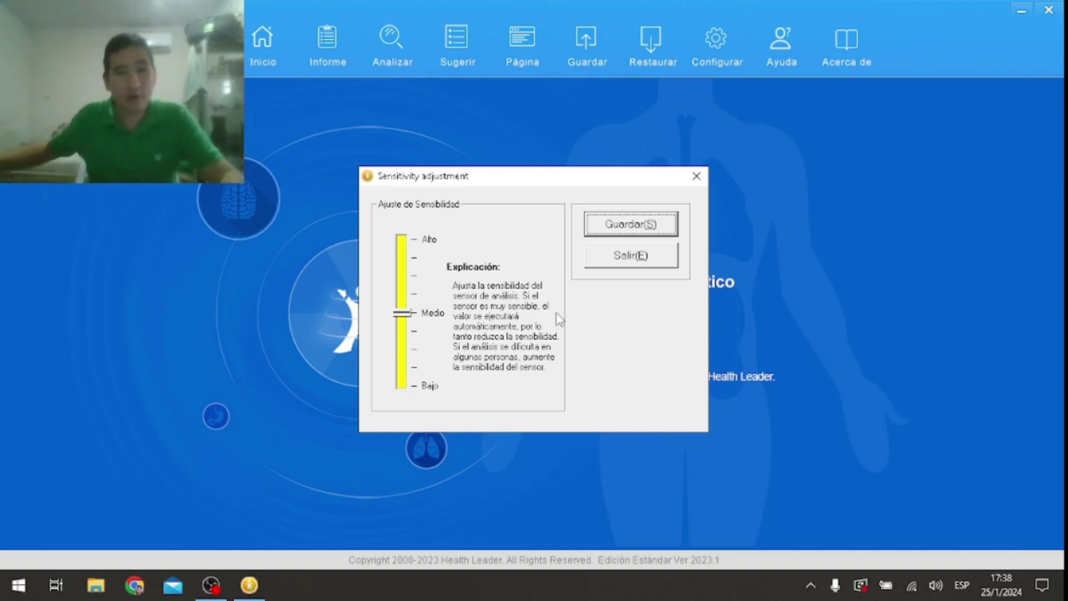
pyautogui.click(639, 223)
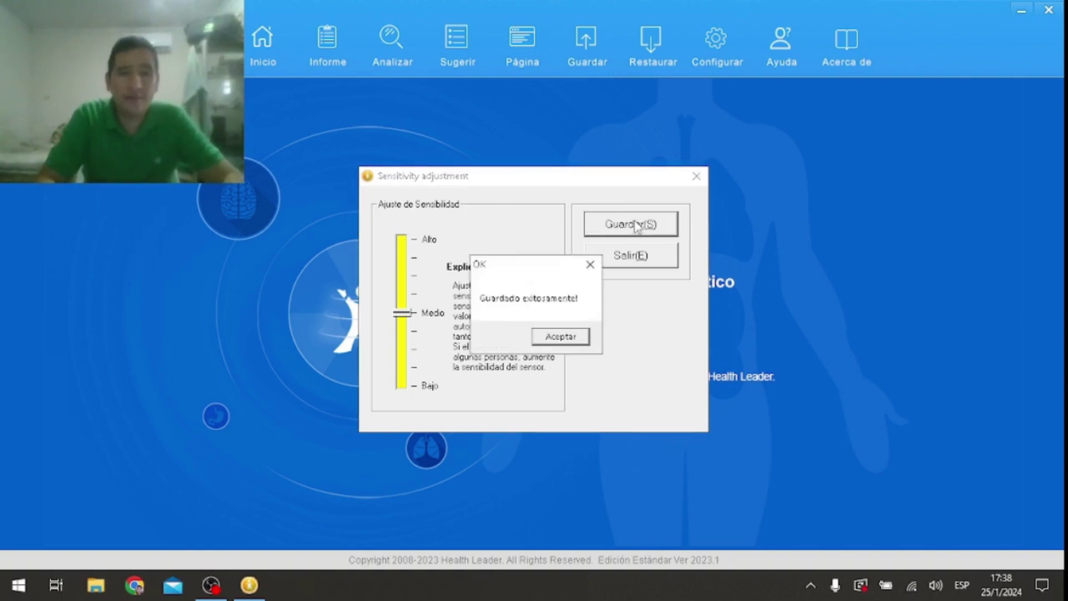
pyautogui.click(562, 338)
pyautogui.click(624, 260)
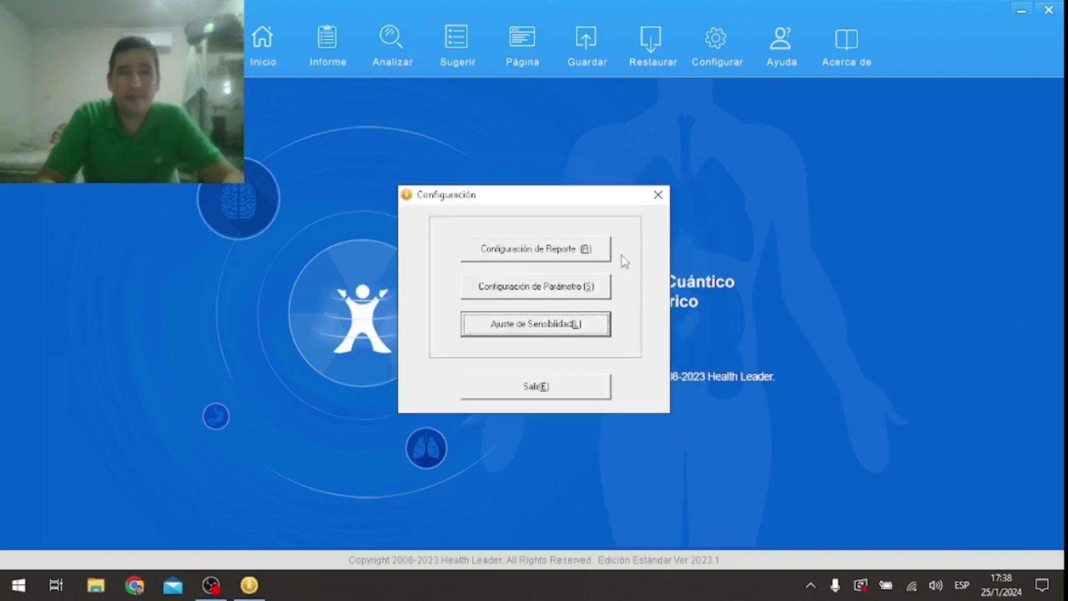
pyautogui.click(551, 390)
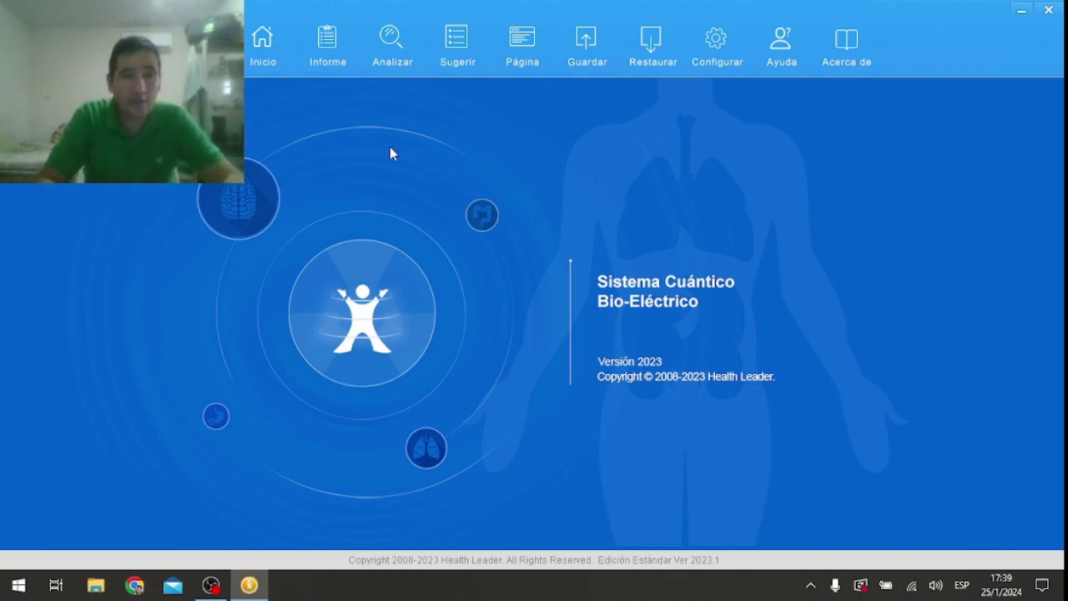
# Step: On the patient records screen, add and save a new group named xyz
pyautogui.click(329, 50)
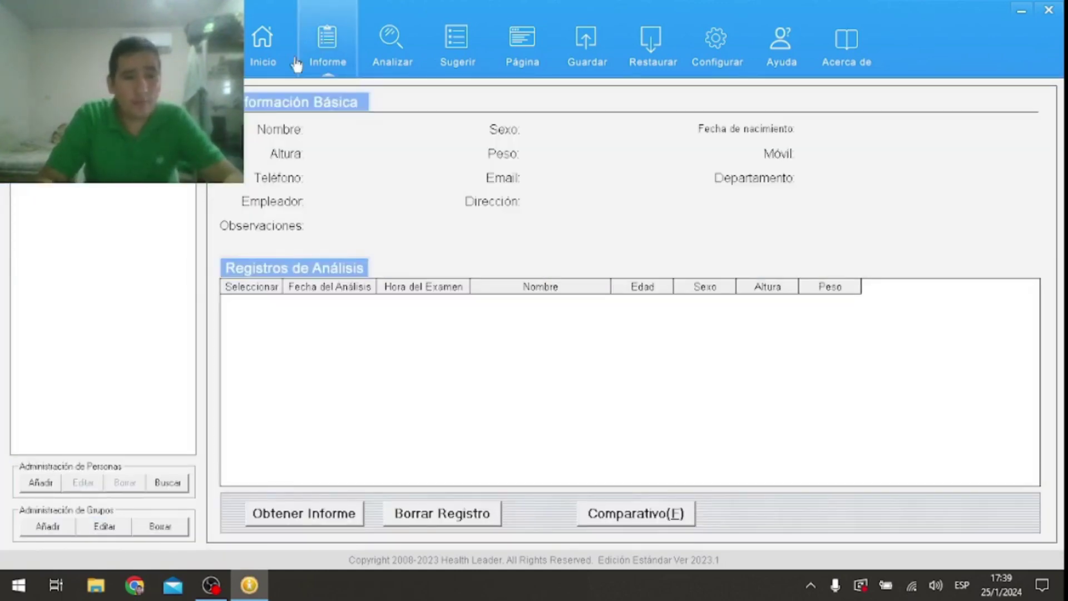
pyautogui.click(54, 530)
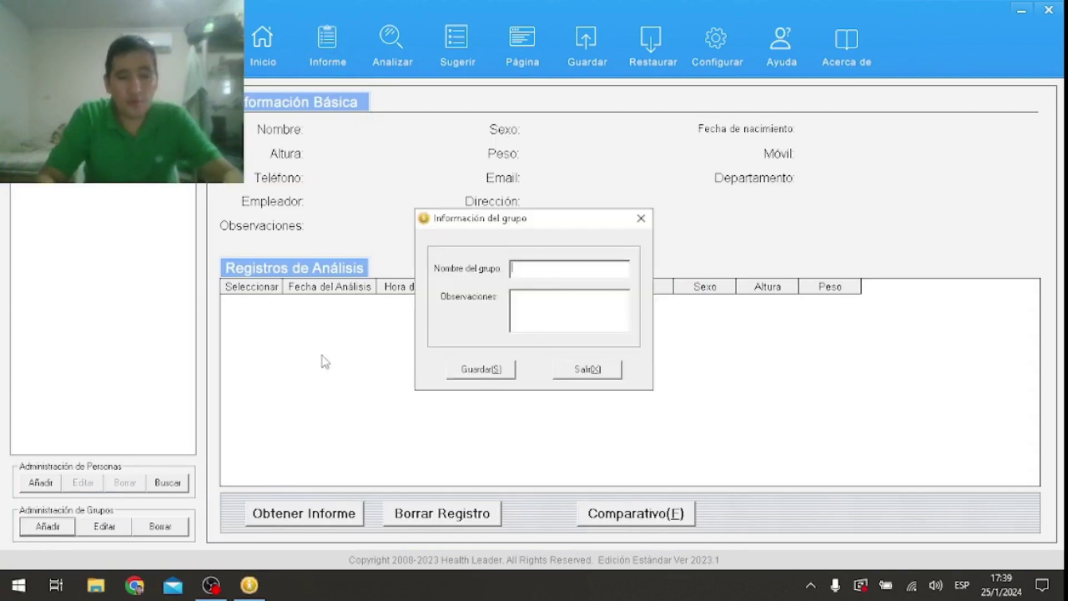
pyautogui.write('grupo diam')
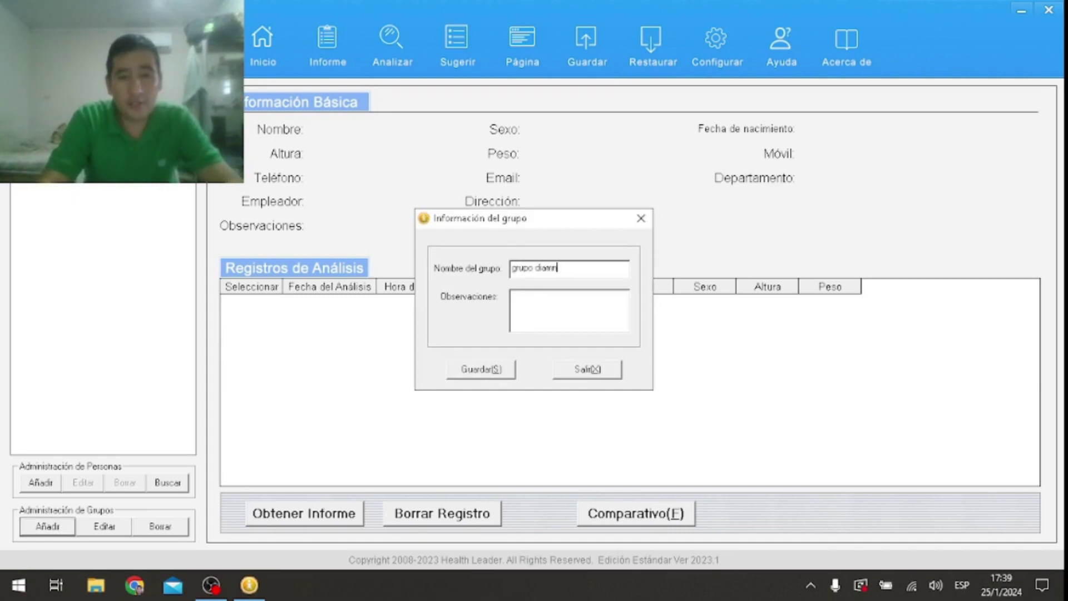
pyautogui.press('BackSpace')
pyautogui.press('BackSpace')
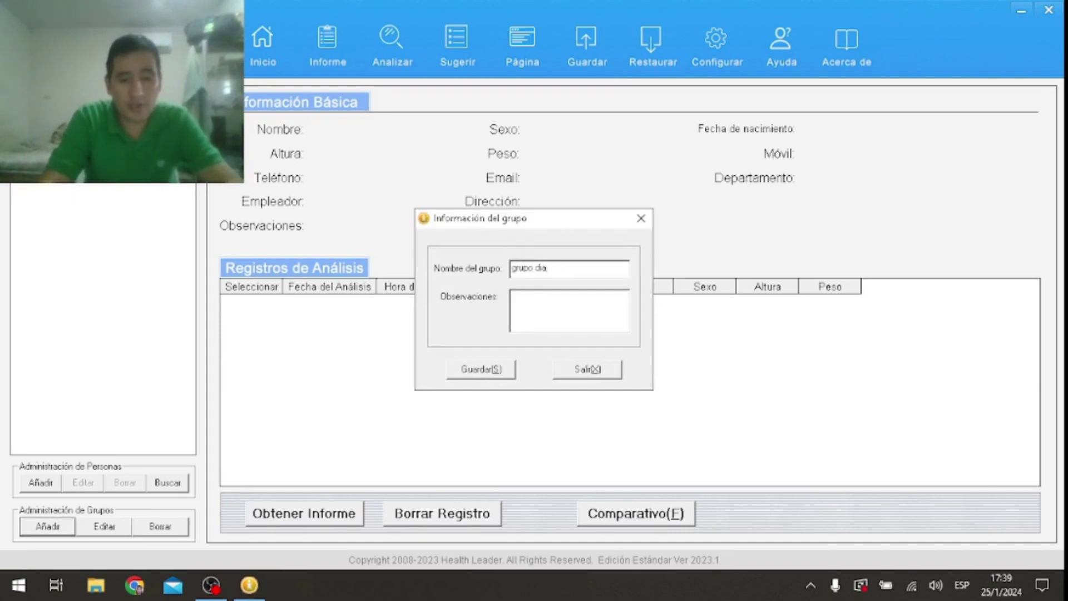
pyautogui.press('BackSpace')
pyautogui.press('BackSpace')
pyautogui.write('mas')
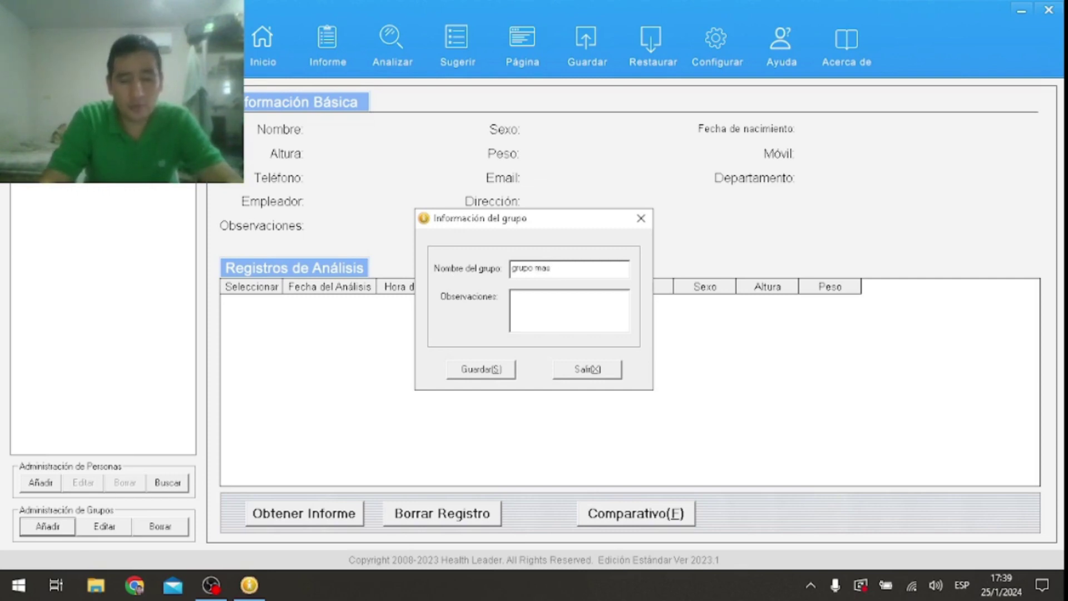
pyautogui.press('BackSpace')
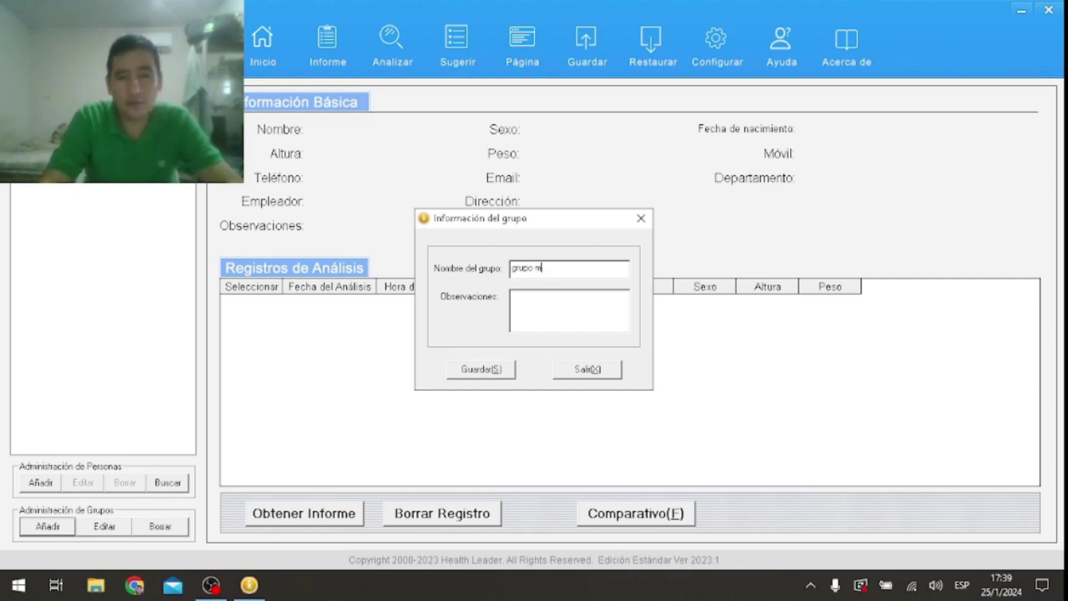
pyautogui.press('BackSpace')
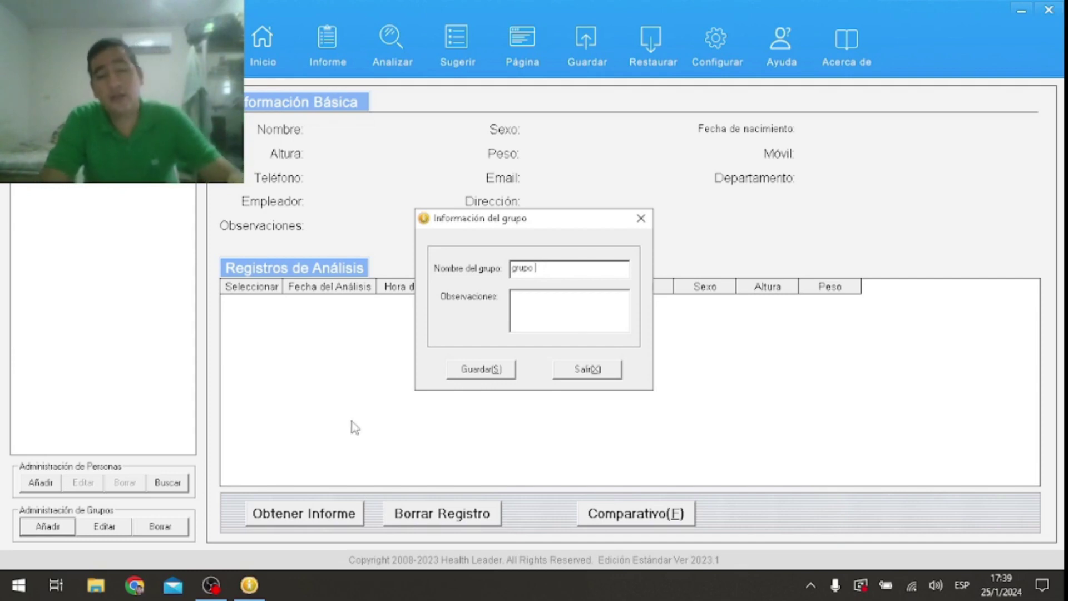
pyautogui.press('BackSpace')
pyautogui.press('BackSpace')
pyautogui.press('BackSpace')
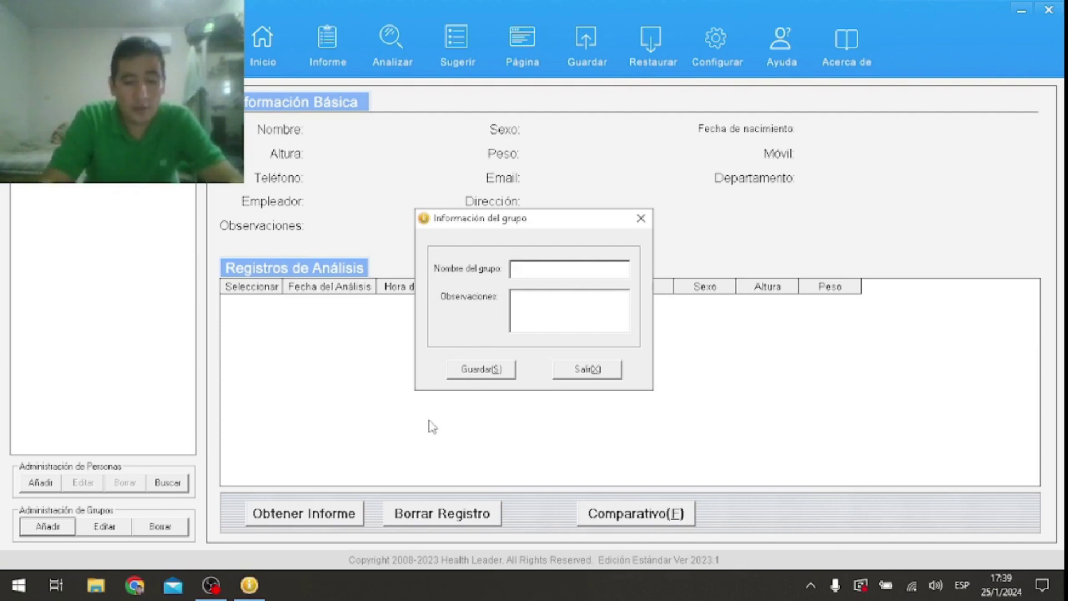
pyautogui.write('los p')
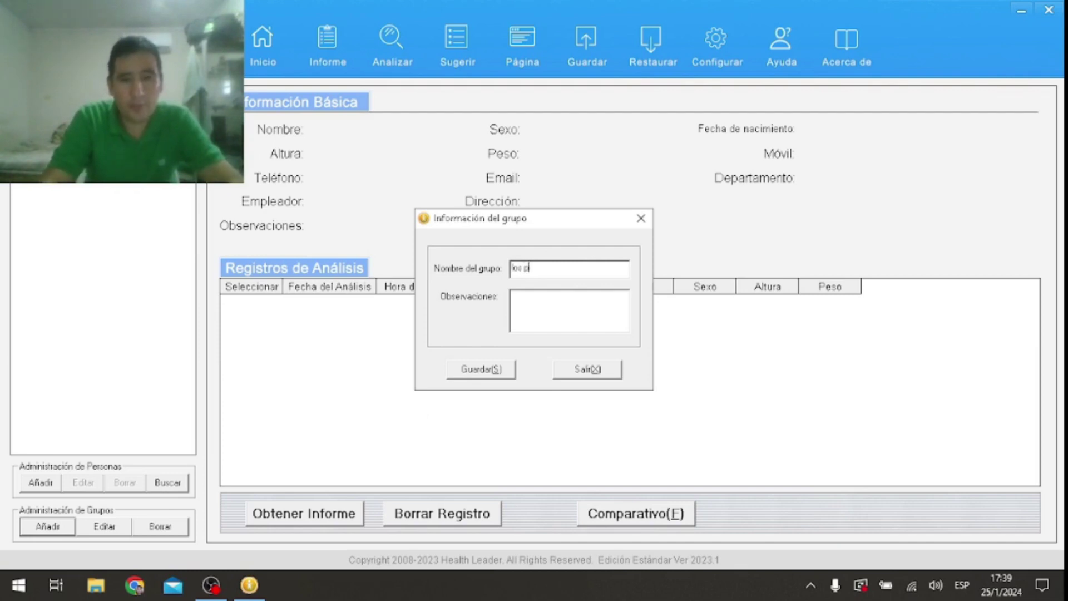
pyautogui.press('BackSpace')
pyautogui.press('BackSpace')
pyautogui.press('BackSpace')
pyautogui.press('BackSpace')
pyautogui.press('BackSpace')
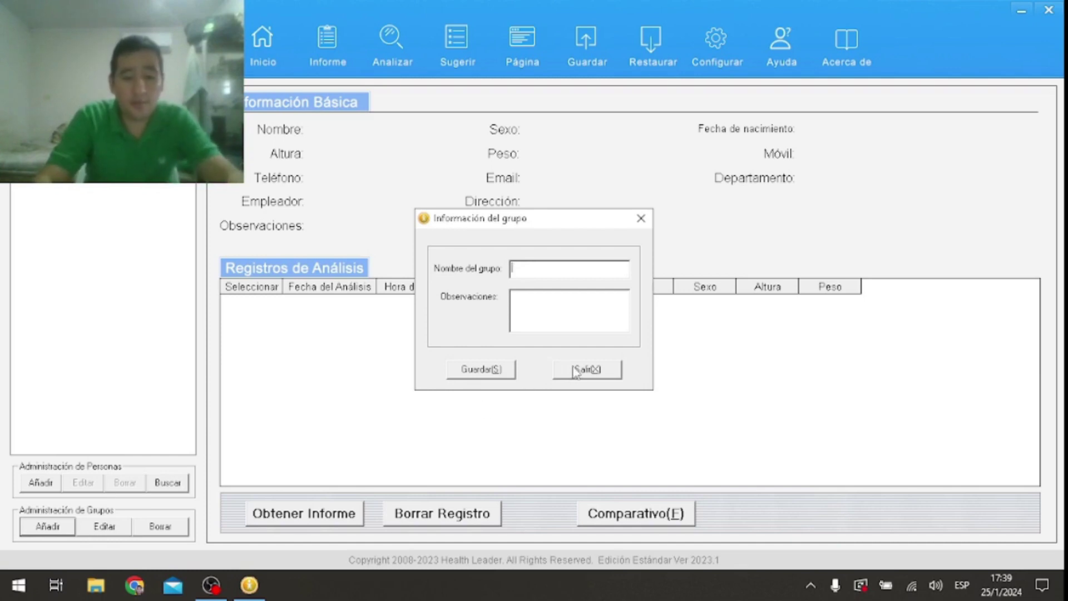
pyautogui.write('xyz')
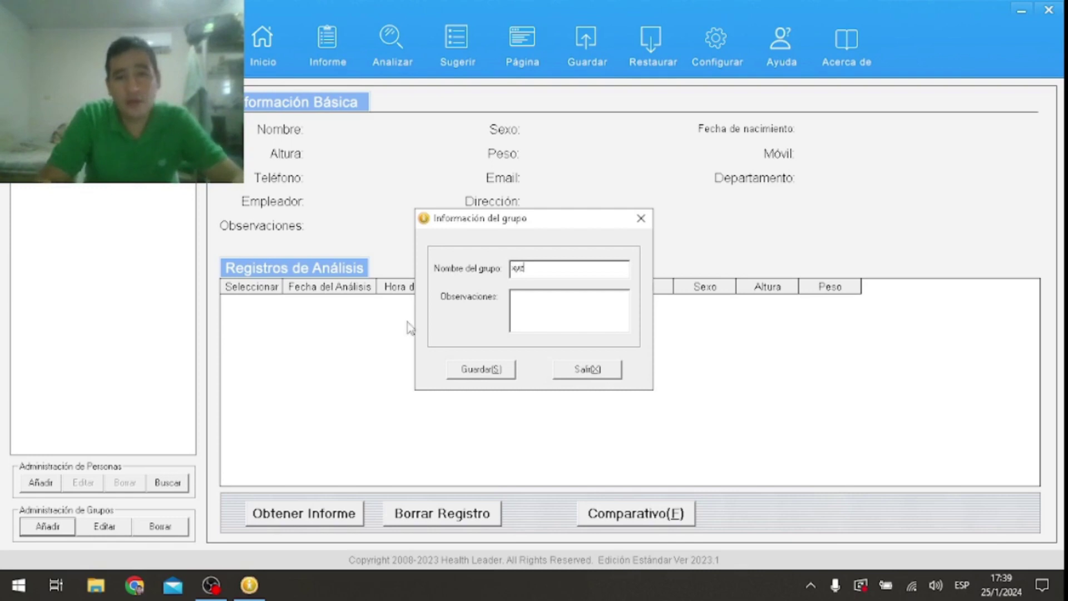
pyautogui.click(473, 372)
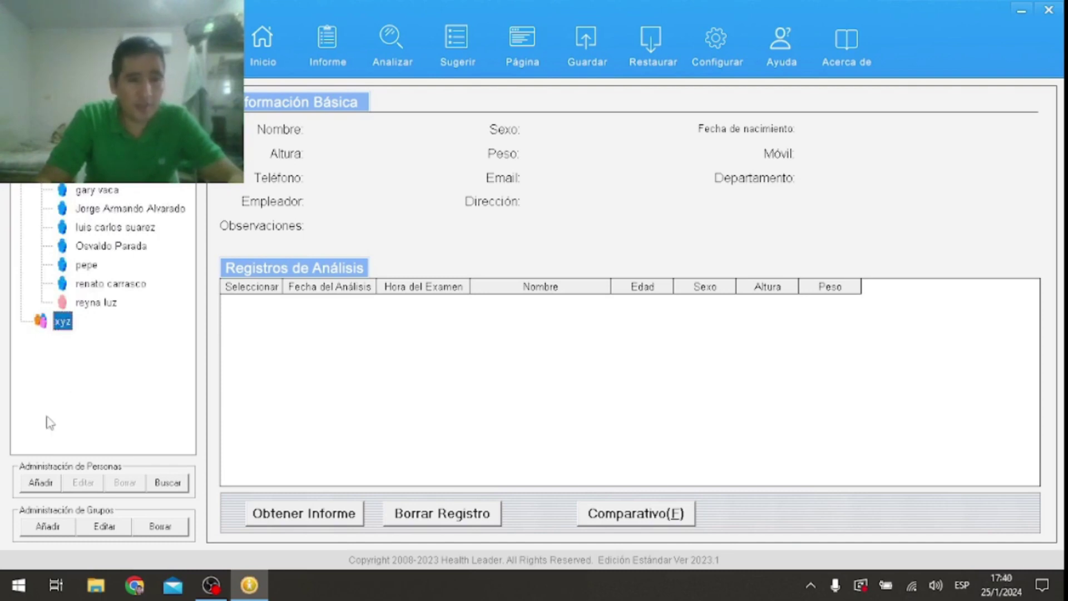
# Step: Cancel the new patient form, then delete the xyz group and confirm
pyautogui.click(41, 483)
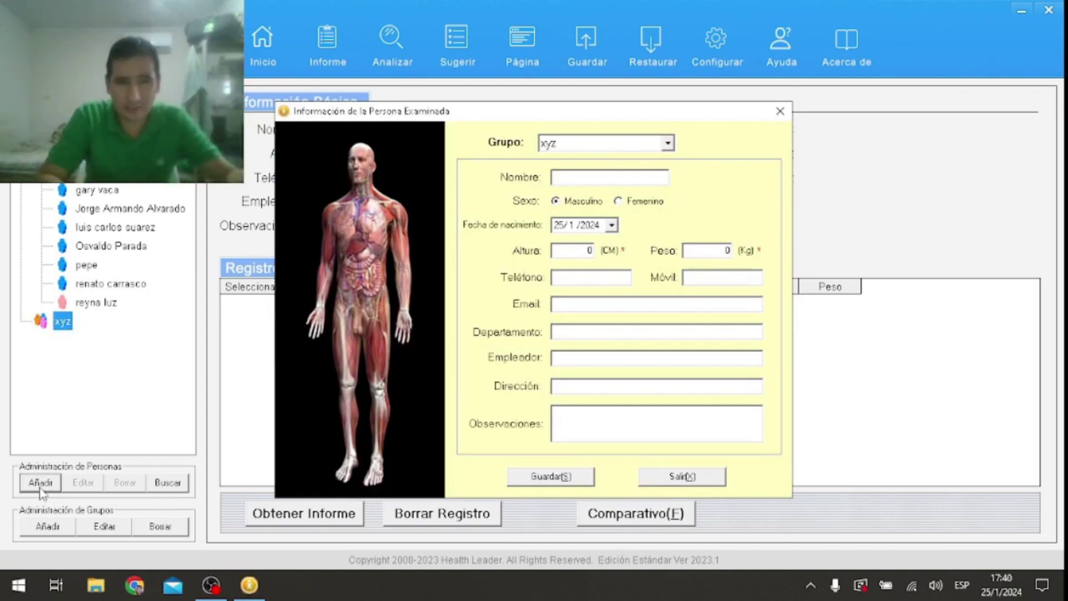
pyautogui.click(700, 481)
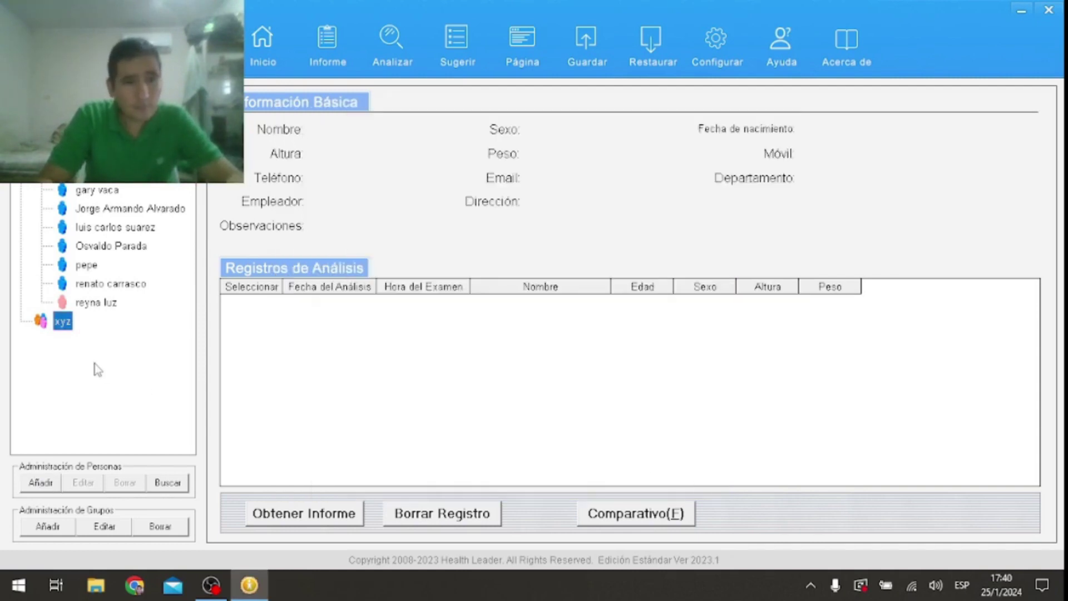
pyautogui.click(160, 528)
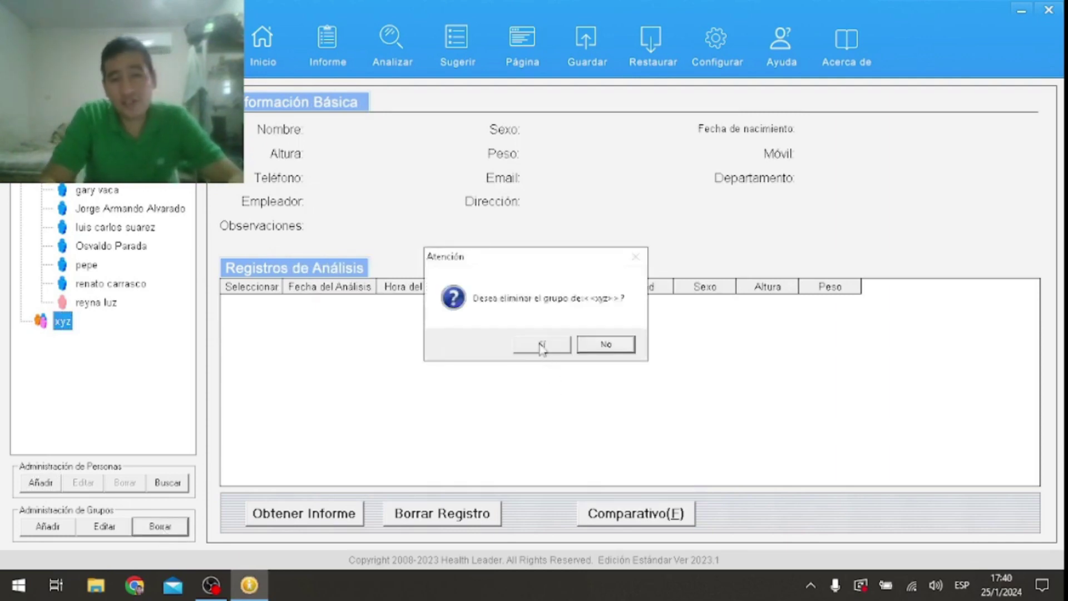
pyautogui.click(543, 345)
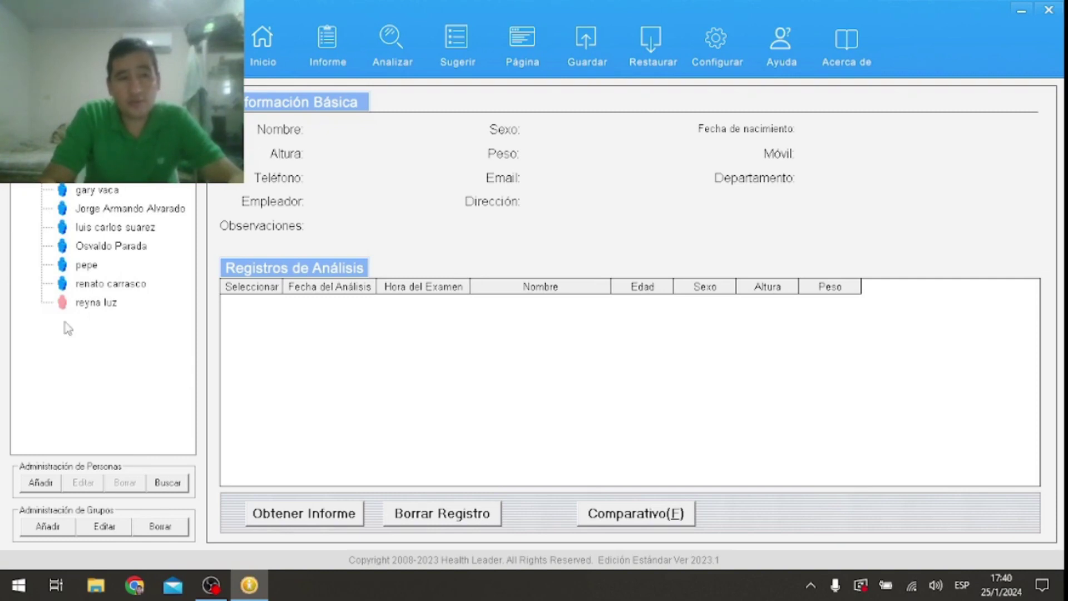
# Step: Replace the selected patient's Nombre with the new first name and save the record
pyautogui.click(86, 265)
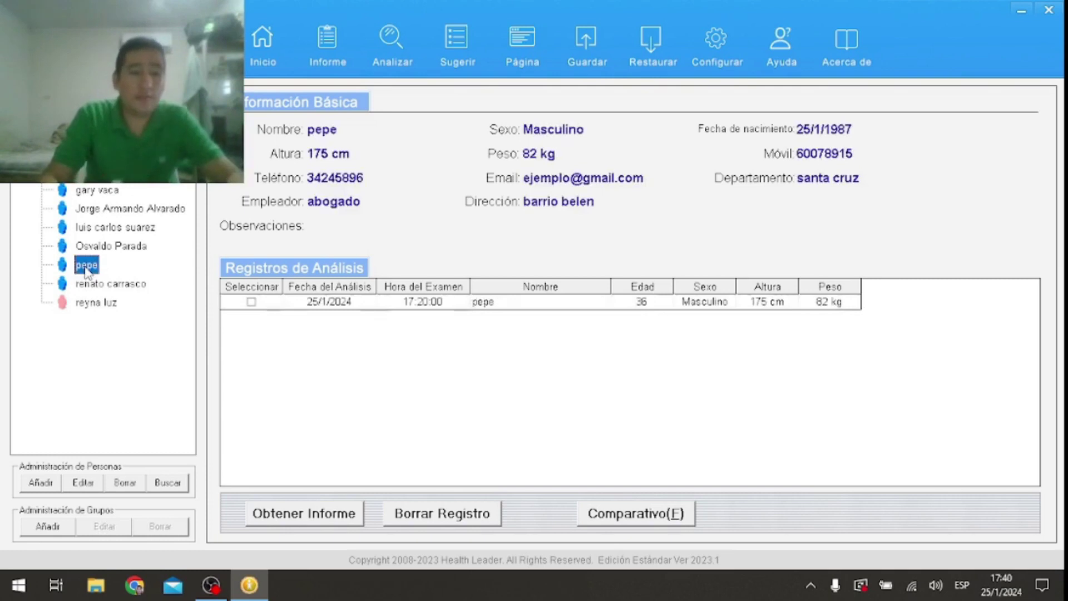
pyautogui.click(87, 488)
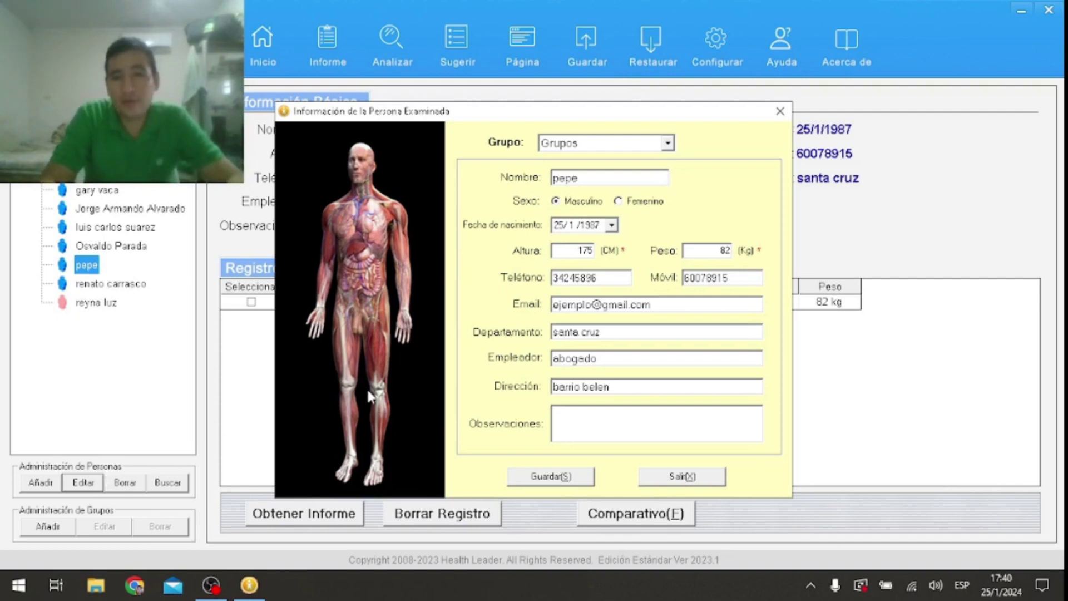
pyautogui.press('BackSpace')
pyautogui.press('BackSpace')
pyautogui.press('BackSpace')
pyautogui.press('BackSpace')
pyautogui.write('G')
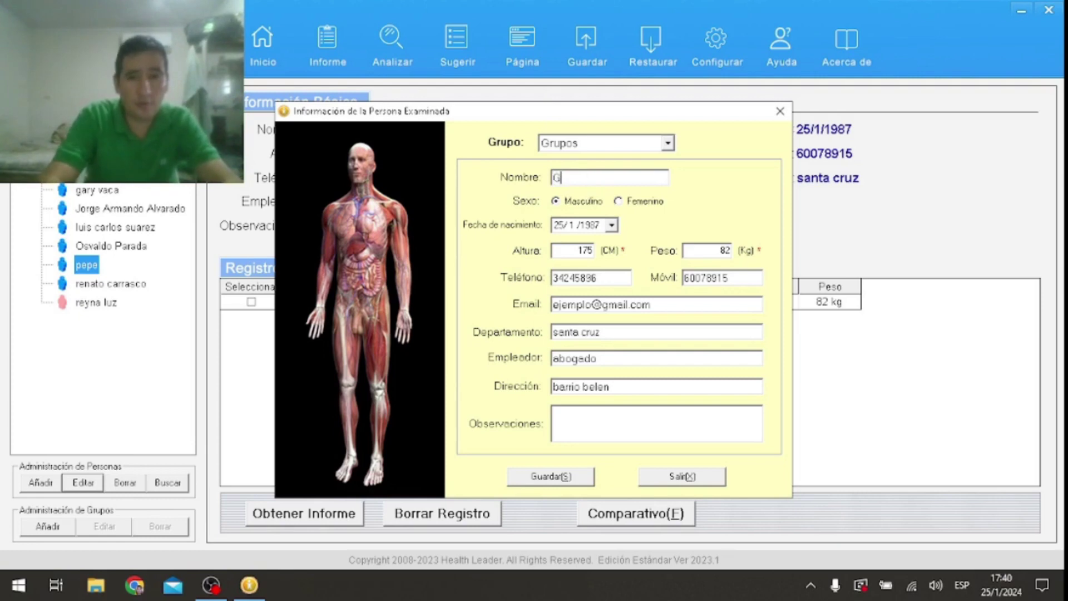
pyautogui.write('ory')
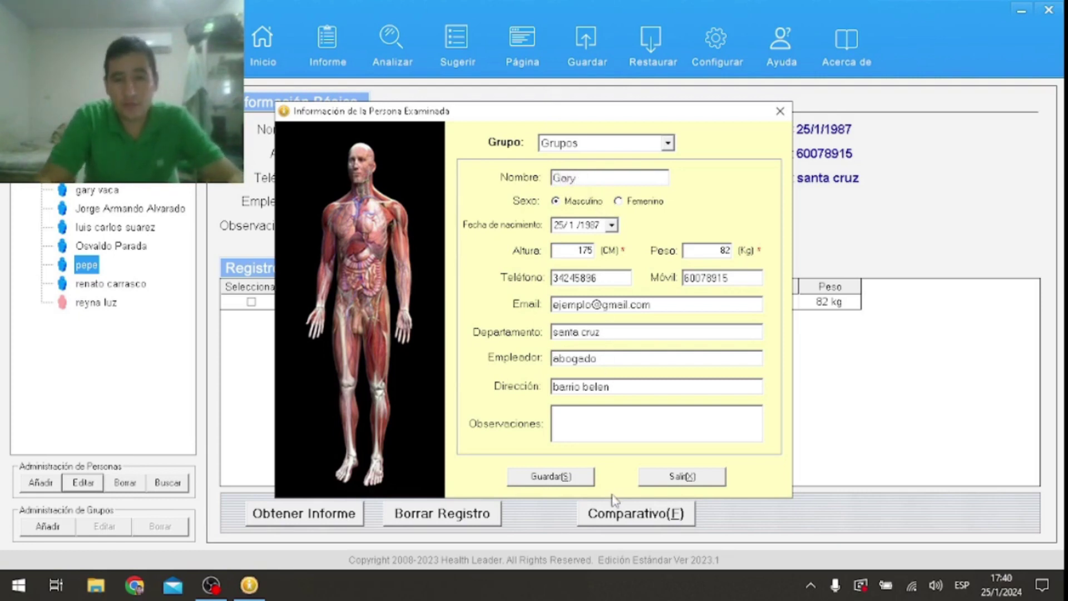
pyautogui.click(575, 477)
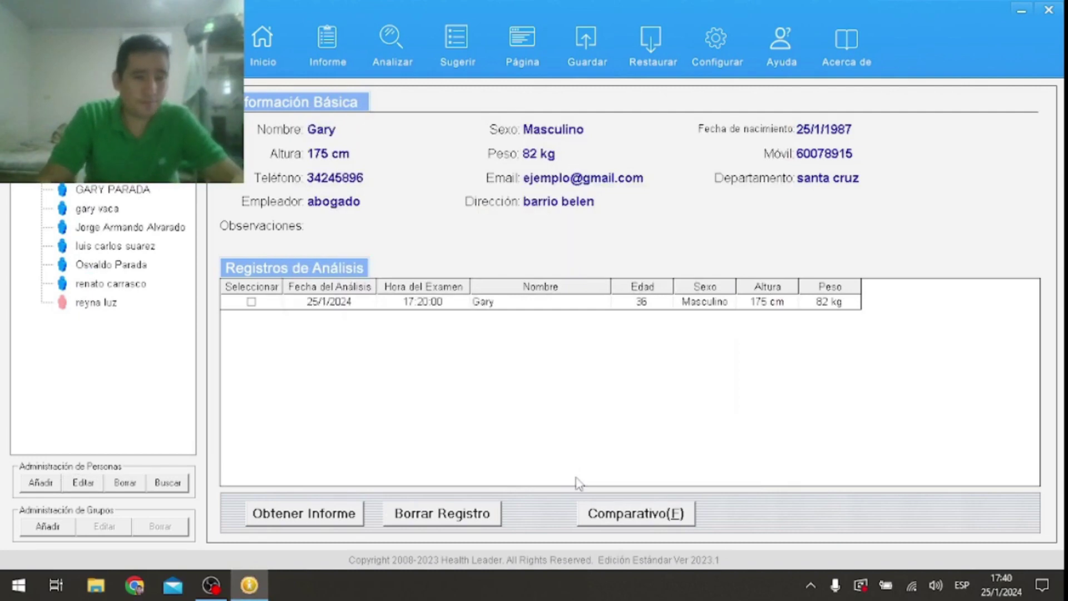
# Step: Drag the OBS webcam overlay to the scene's bottom-left corner, then return to Health Leader
pyautogui.click(214, 590)
pyautogui.moveTo(372, 89); pyautogui.dragTo(376, 253)
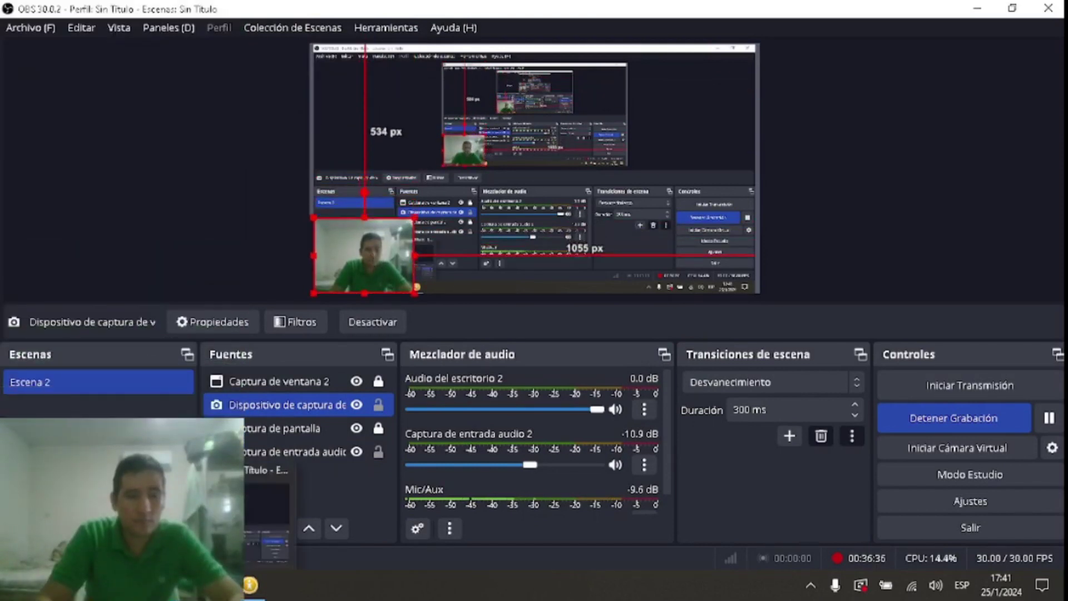
pyautogui.click(216, 589)
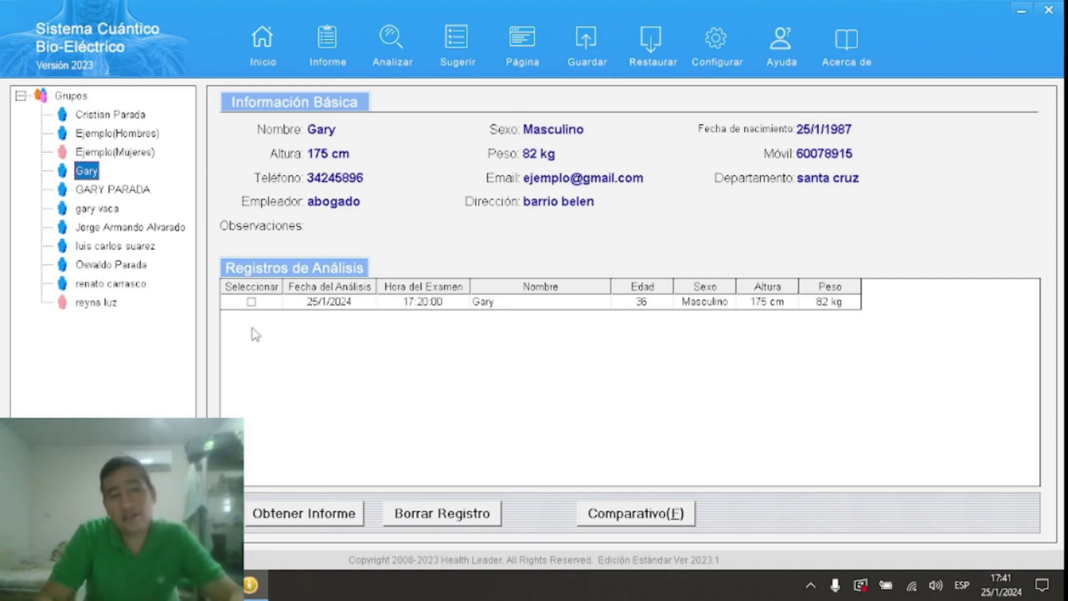
# Step: Tick the 25/1/2024 analysis record and request its report with Obtener Informe
pyautogui.click(251, 302)
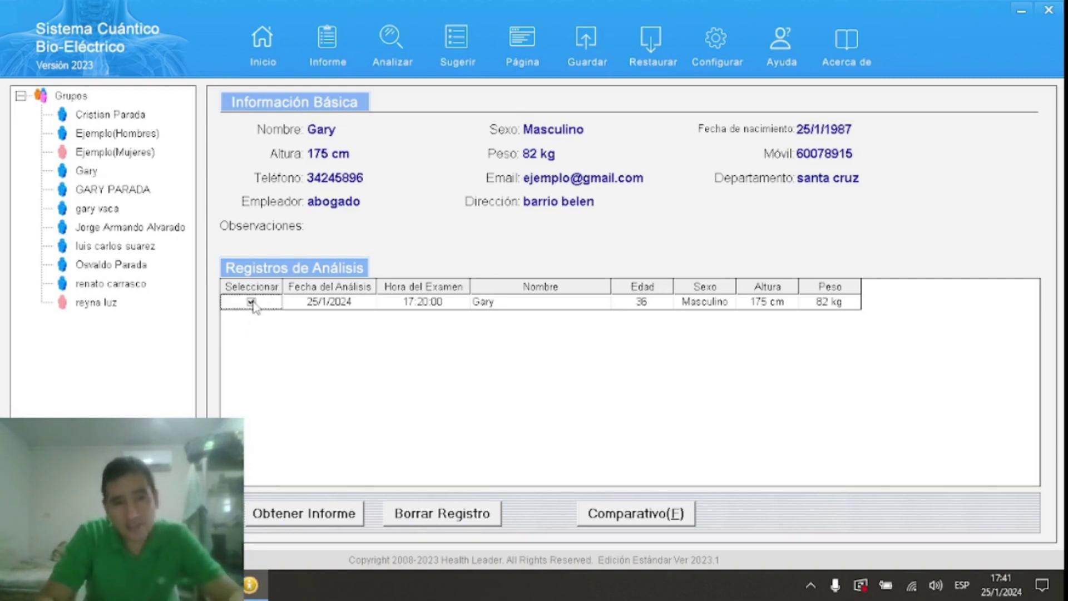
pyautogui.click(319, 516)
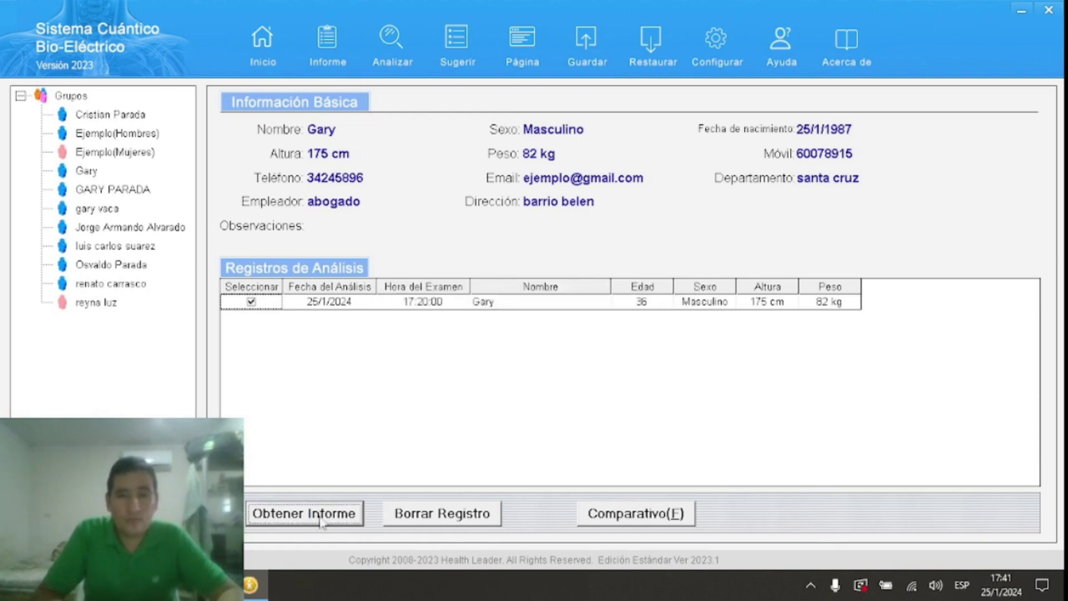
pyautogui.click(322, 520)
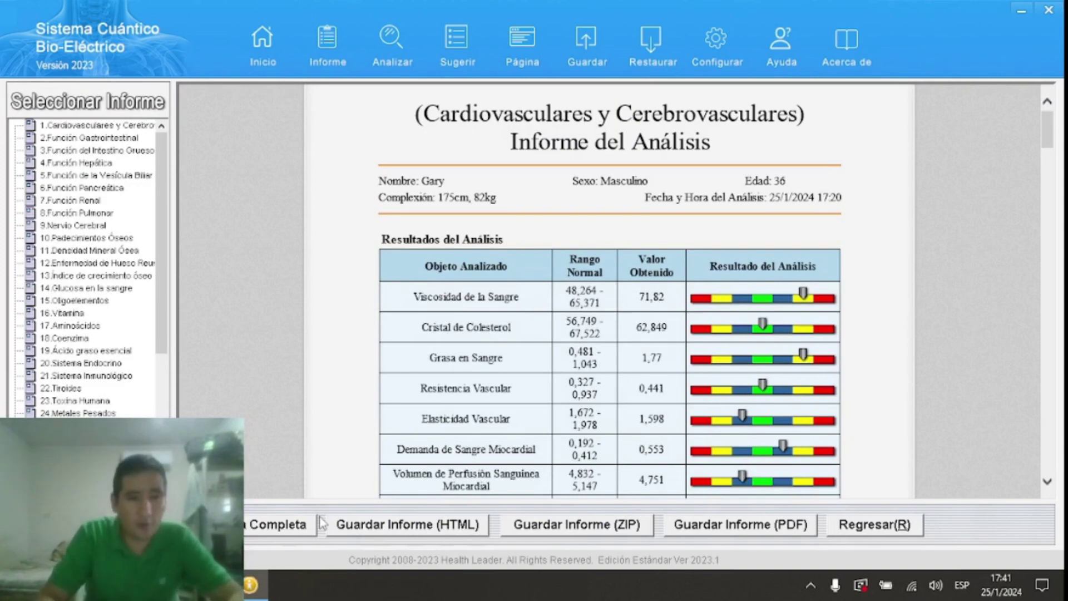
pyautogui.moveTo(158, 311); pyautogui.dragTo(157, 422)
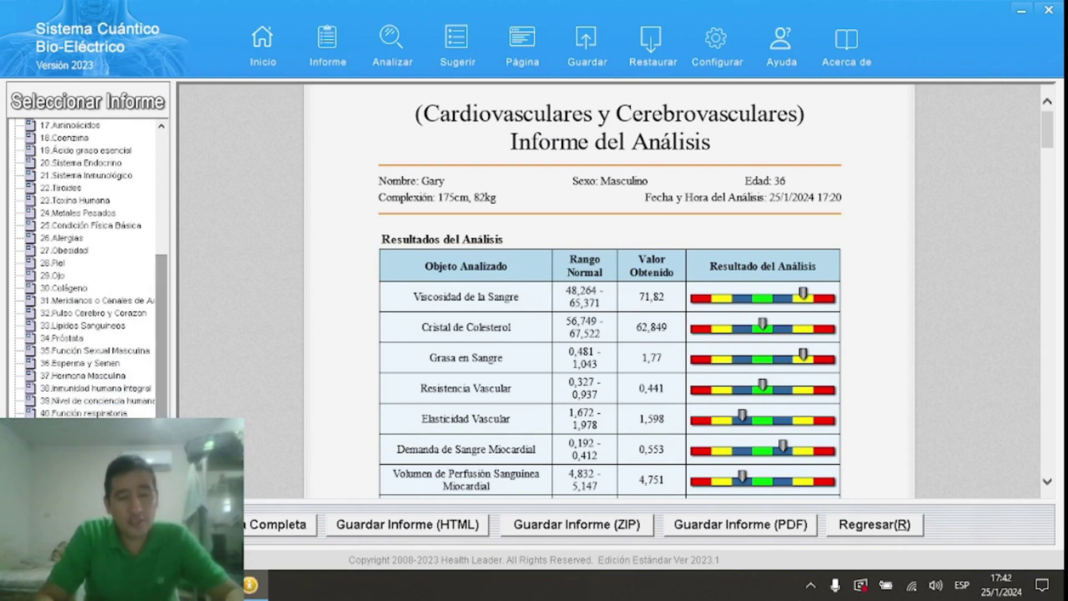
pyautogui.moveTo(165, 382); pyautogui.dragTo(182, 202)
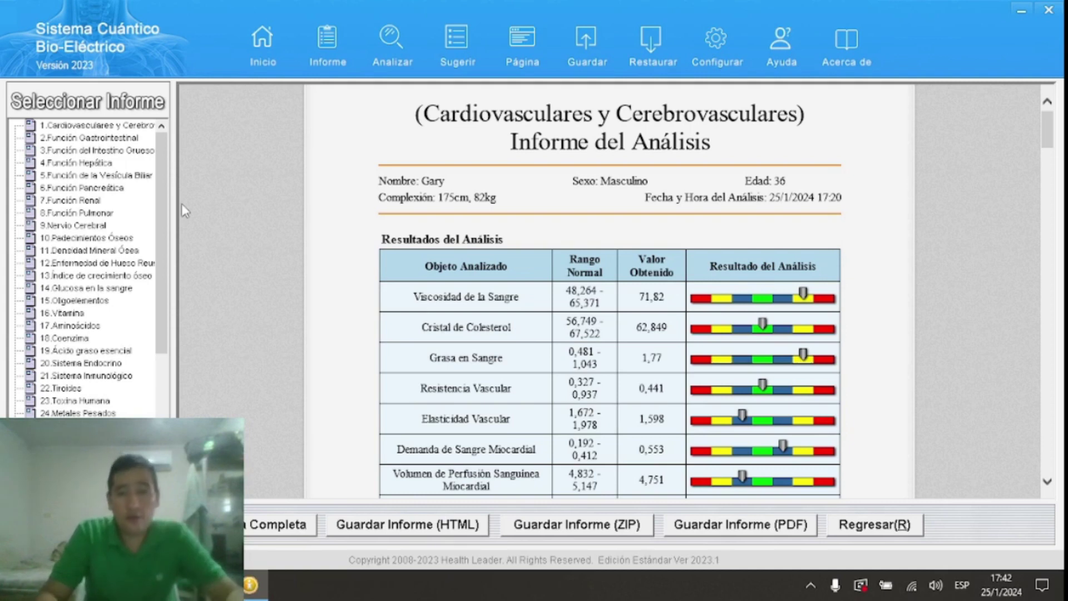
pyautogui.click(856, 529)
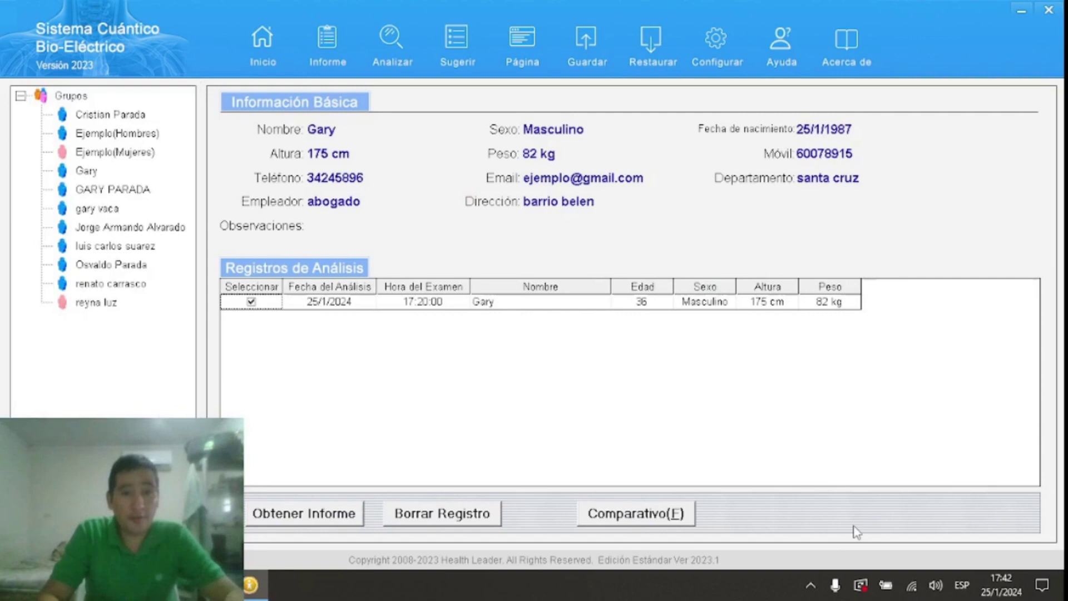